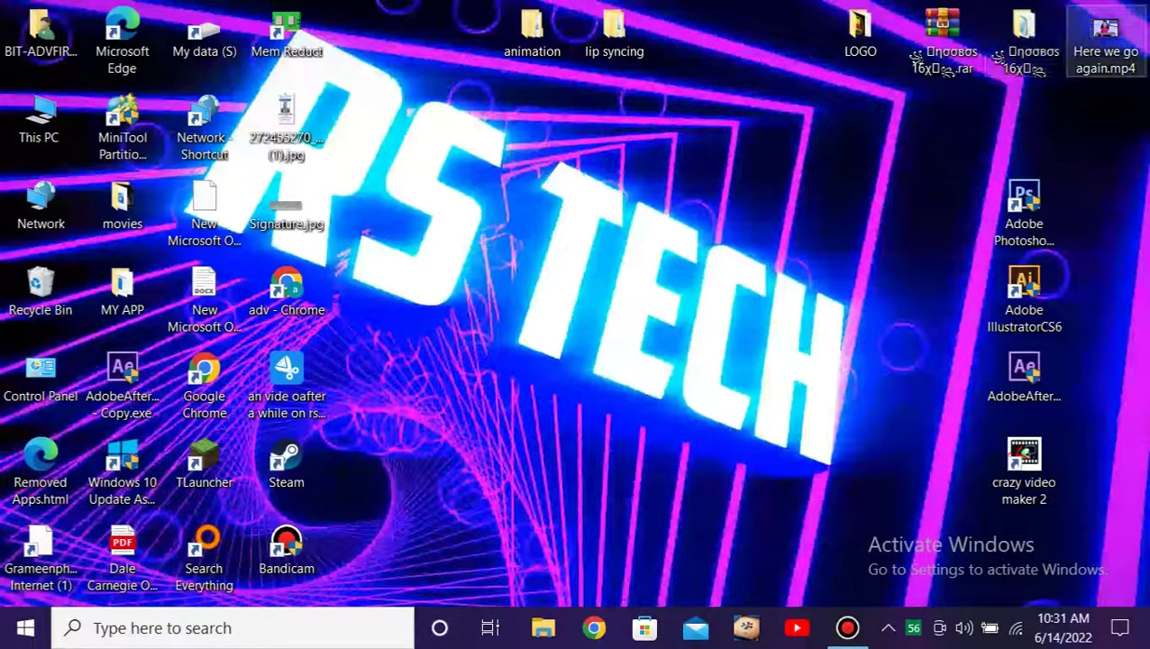
Play the "Here we go again" video from the desktop
double_click(1105, 41)
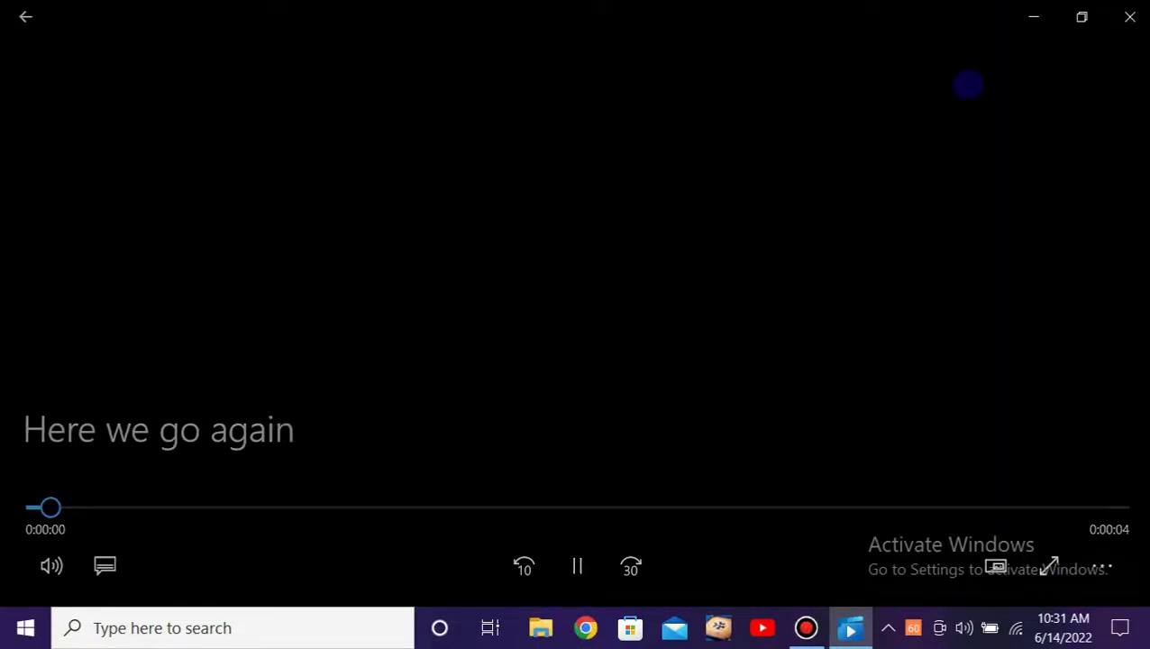
double_click(967, 85)
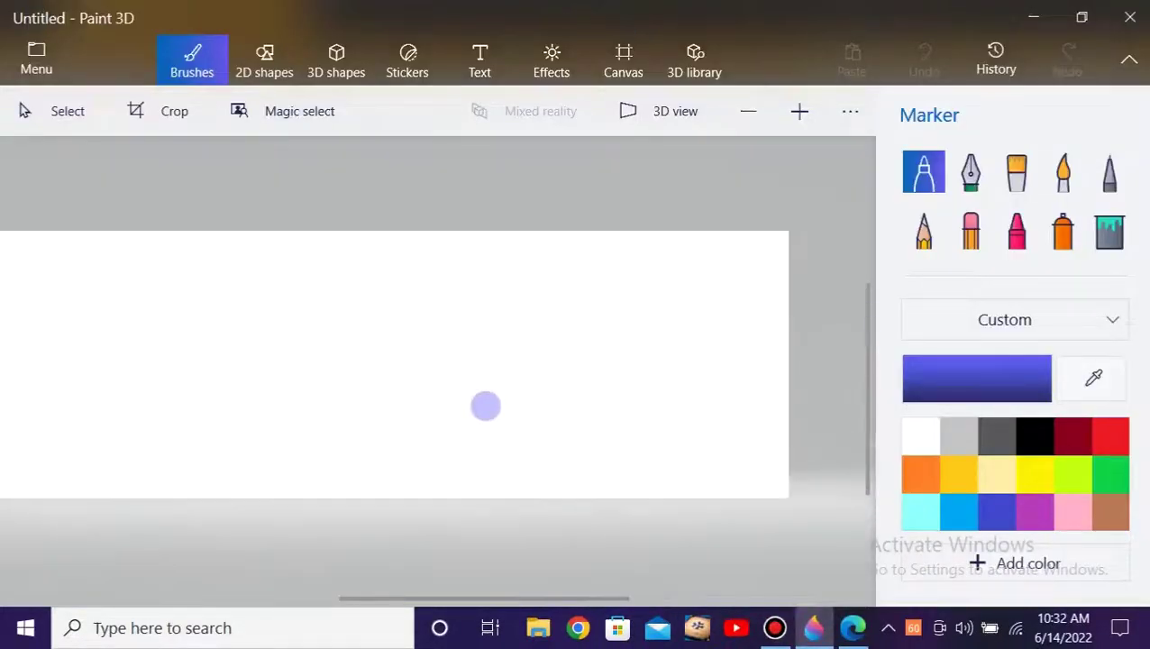
Narrow the canvas to 500 px wide, keeping the height at 317 px
left_click(623, 56)
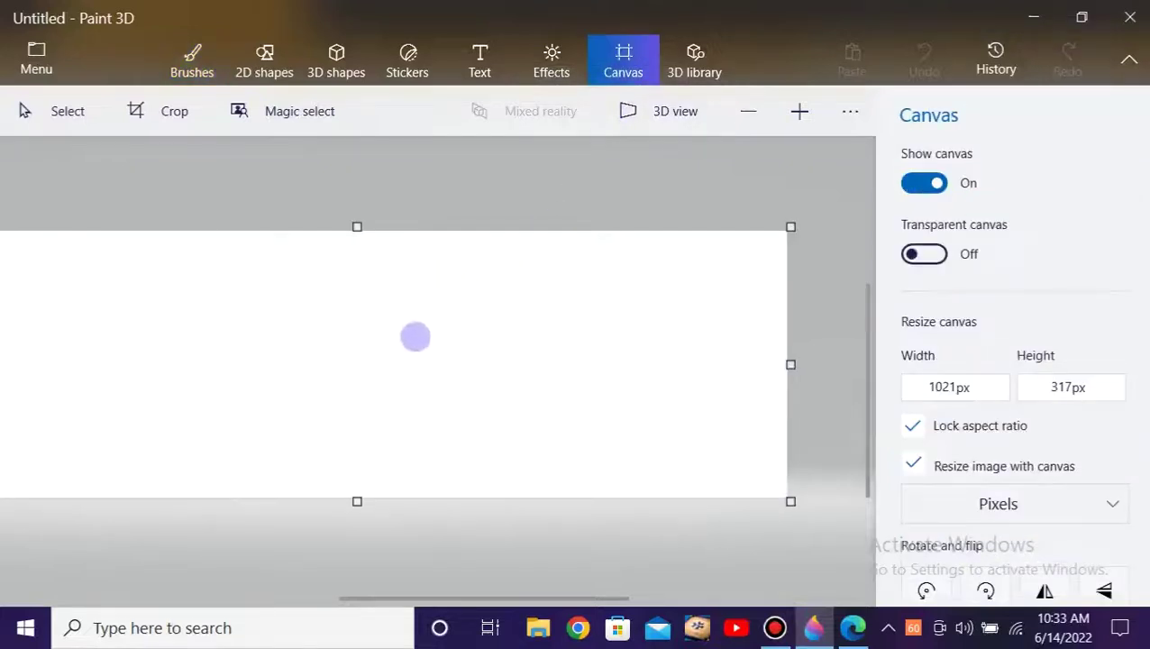
scroll(415, 336, "down", 2)
scroll(593, 352, "down", 1)
scroll(467, 426, "up", 1)
left_click_drag(718, 371, 577, 385)
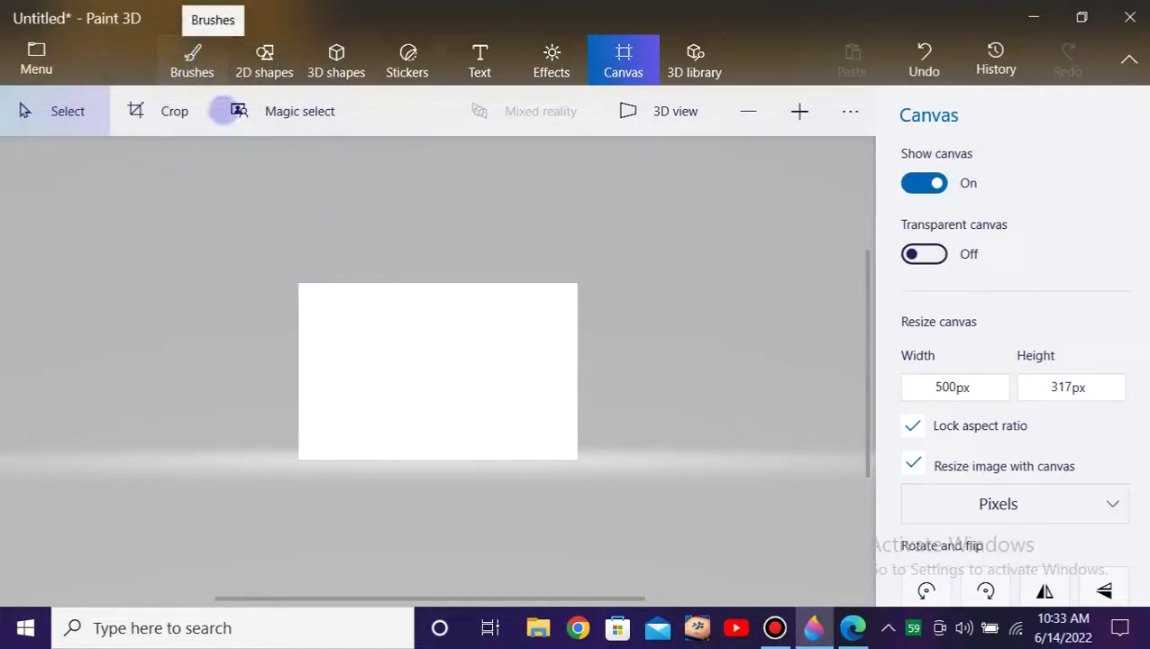
Draw a character outline with the black Marker: swept-forward hair, face, two eyes, neck and shoulders
left_click(192, 56)
scroll(418, 477, "up", 1)
left_click(1102, 436)
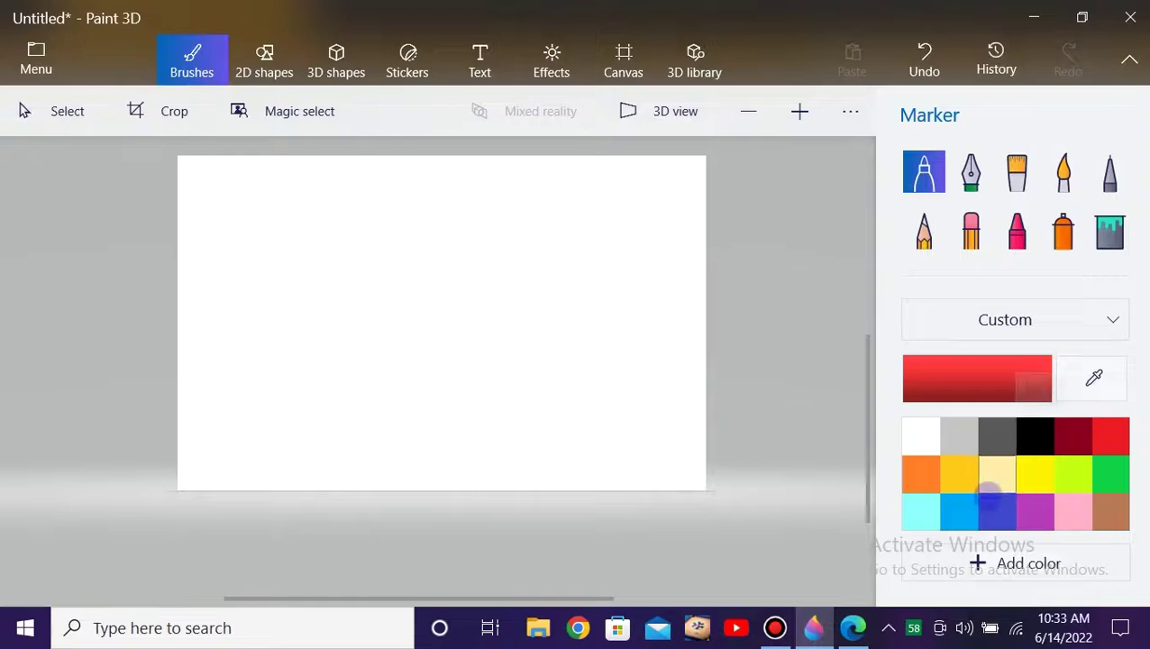
left_click(1032, 437)
key("ctrl+z")
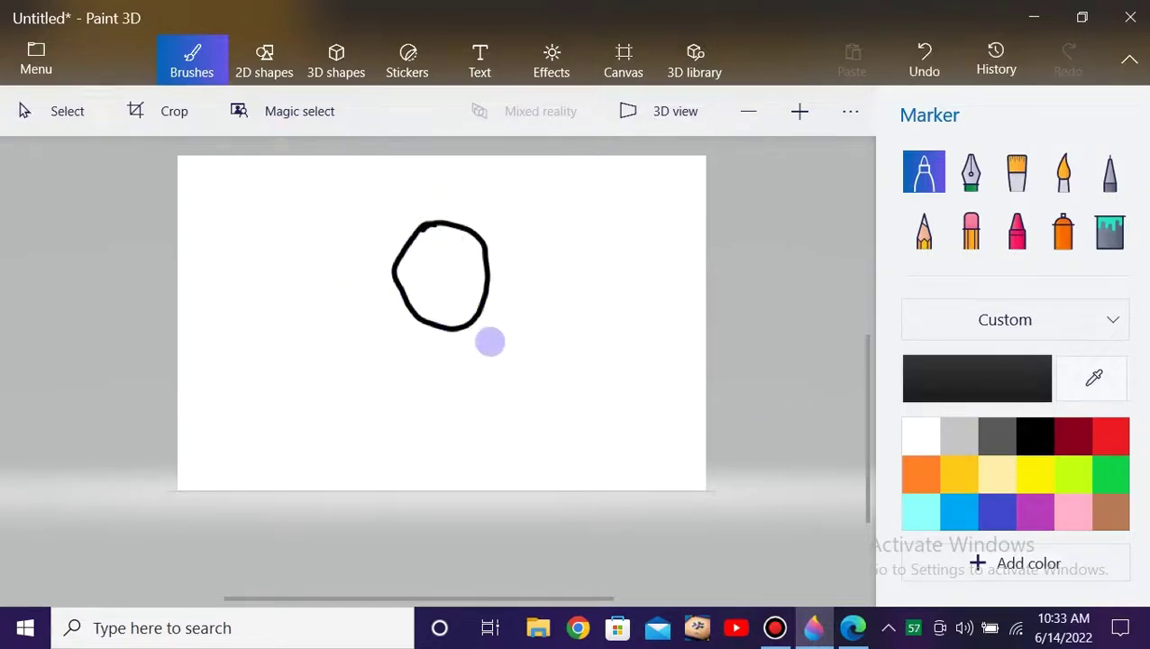
key("ctrl+z")
key("ctrl+z")
key("ctrl+z")
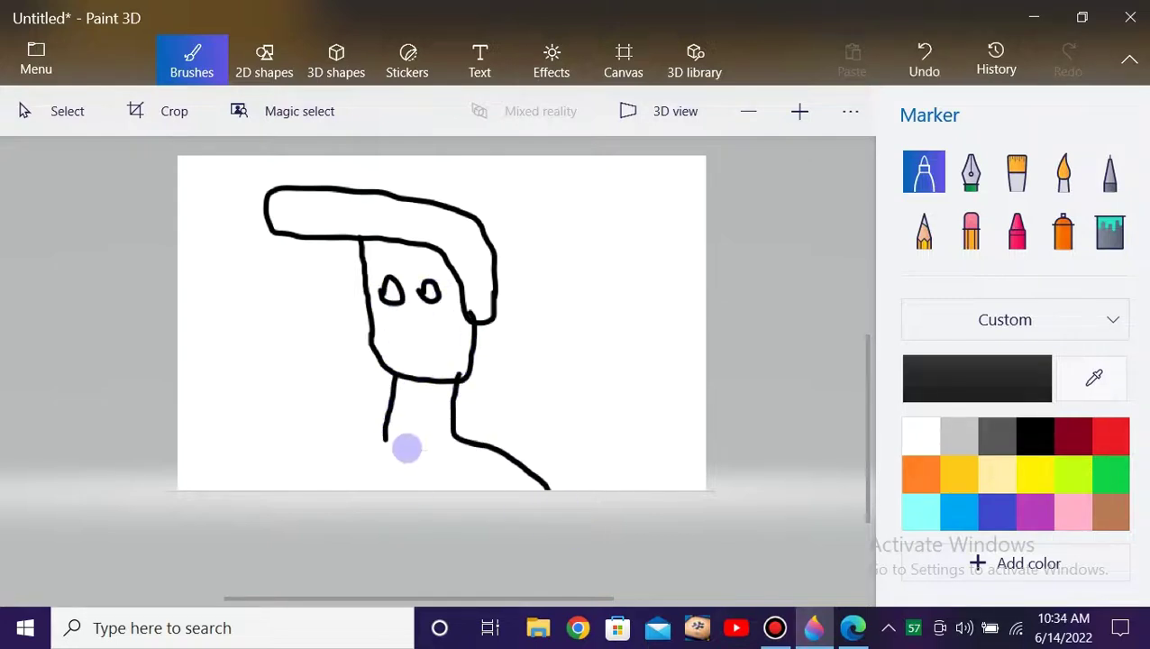
Fill the character's face with cream, the neck and shirt with red, and the hair with black
left_click(997, 474)
left_click(1109, 232)
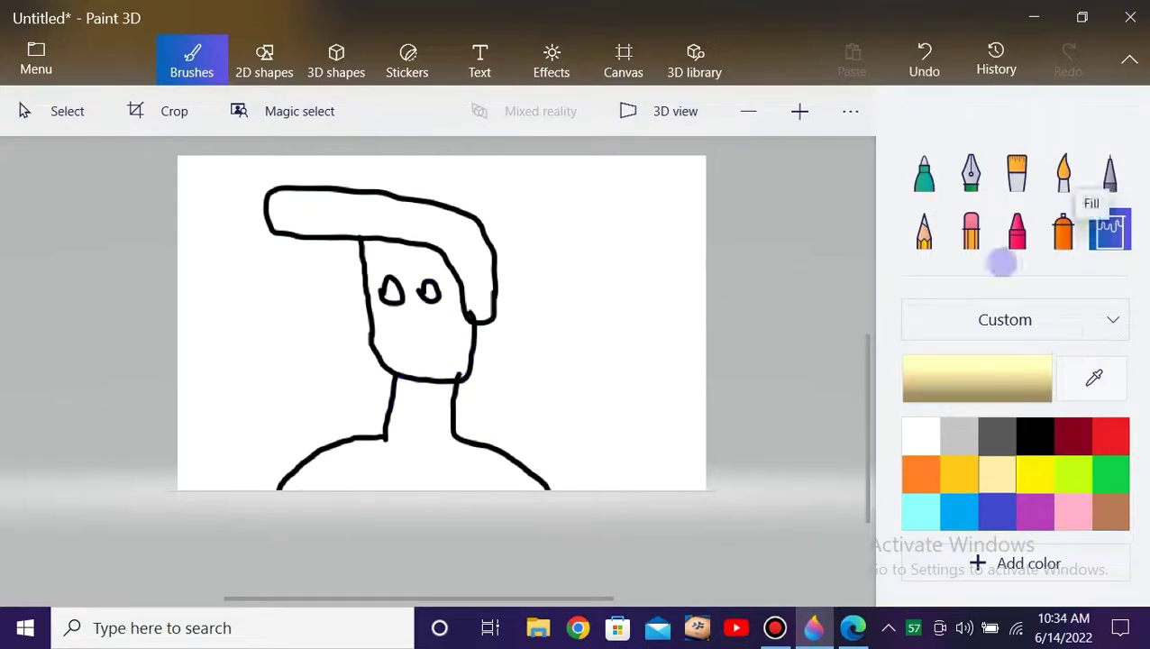
left_click(419, 333)
left_click(1111, 436)
left_click(433, 446)
left_click(1035, 435)
left_click(371, 203)
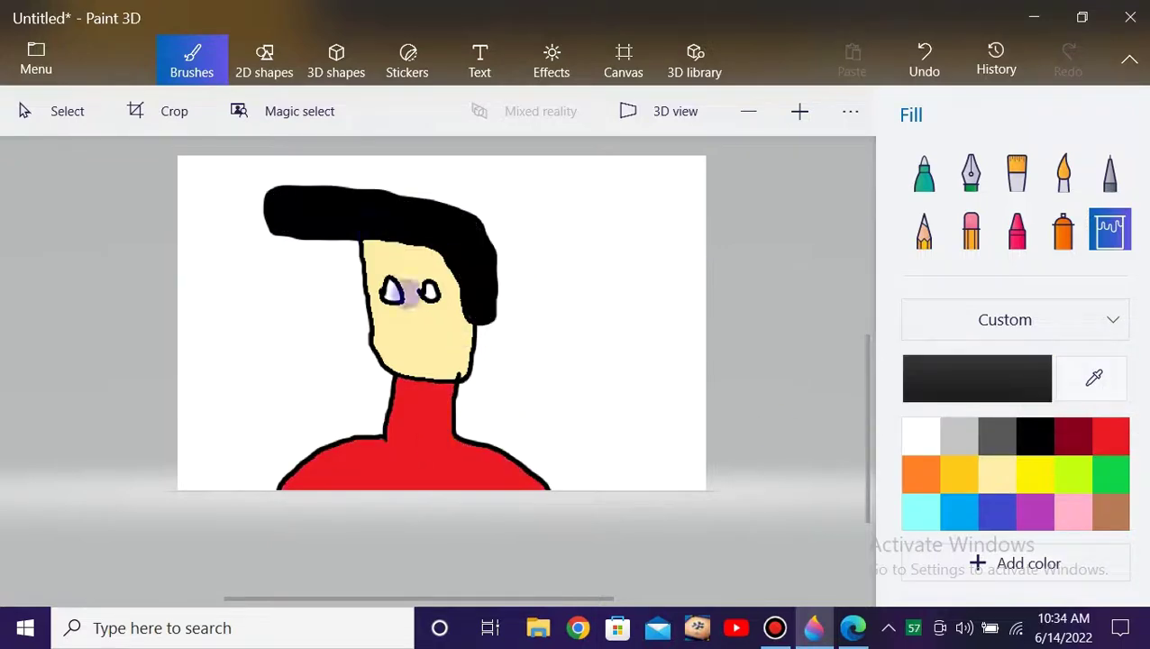
Dot a black pupil inside each of the character's eyes with the Marker
left_click(924, 172)
scroll(419, 352, "up", 1)
scroll(419, 352, "up", 5)
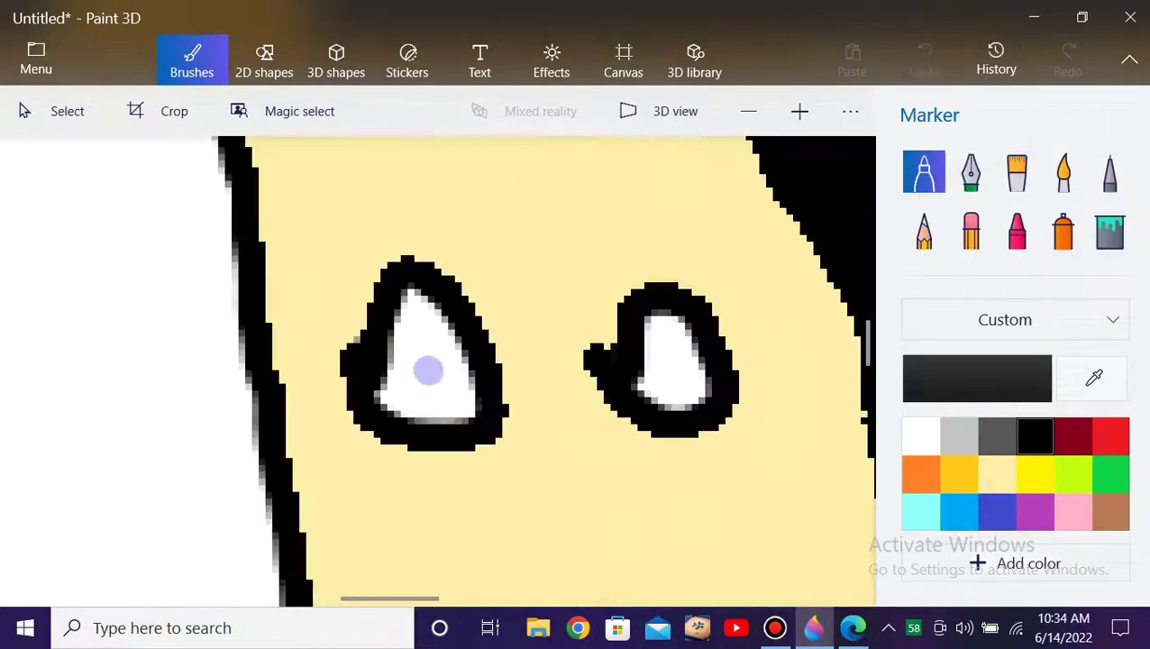
Dot a vertical row of four black buttons down the red neck and shirt
scroll(631, 451, "down", 8)
scroll(405, 406, "up", 6)
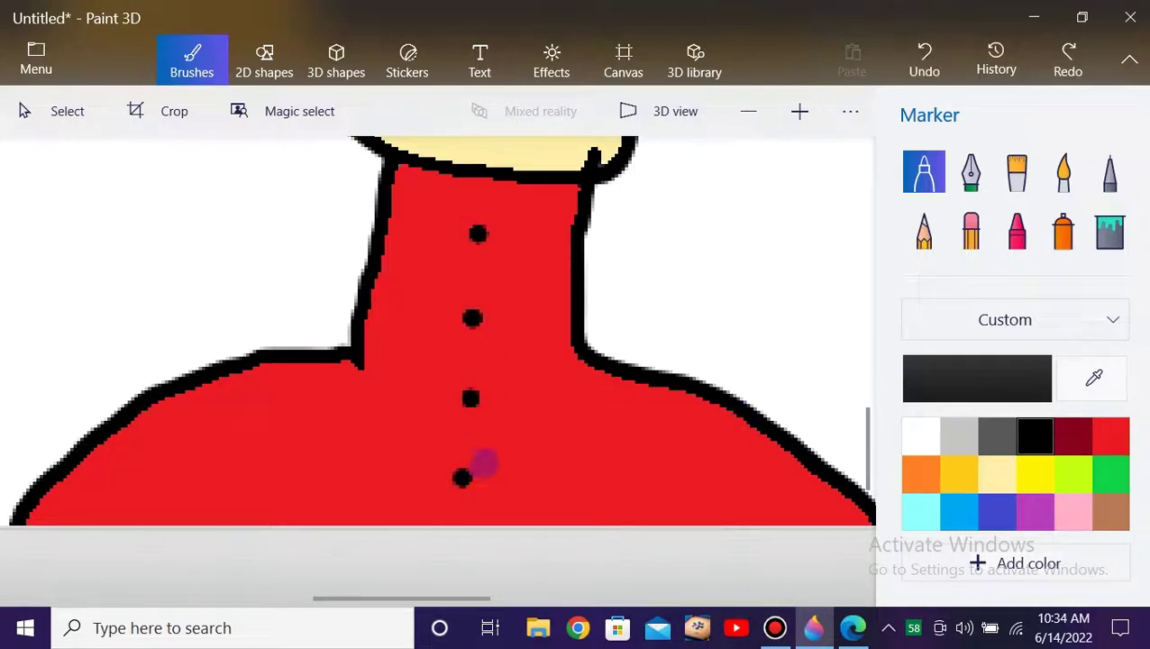
scroll(390, 452, "down", 6)
scroll(383, 480, "up", 5)
scroll(382, 479, "down", 5)
scroll(326, 249, "up", 6)
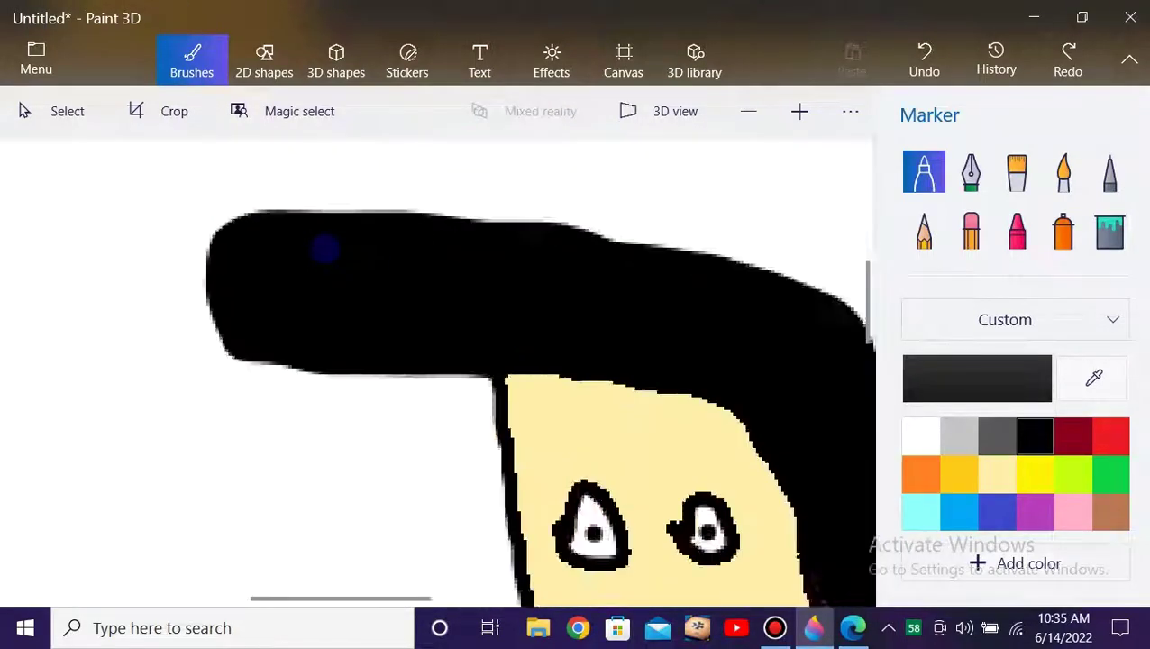
Paint over the stray black line inside the chin's corner with the cream Marker
scroll(357, 385, "down", 6)
scroll(416, 262, "up", 4)
scroll(434, 286, "down", 3)
scroll(434, 286, "up", 6)
left_click(997, 474)
scroll(582, 389, "up", 1)
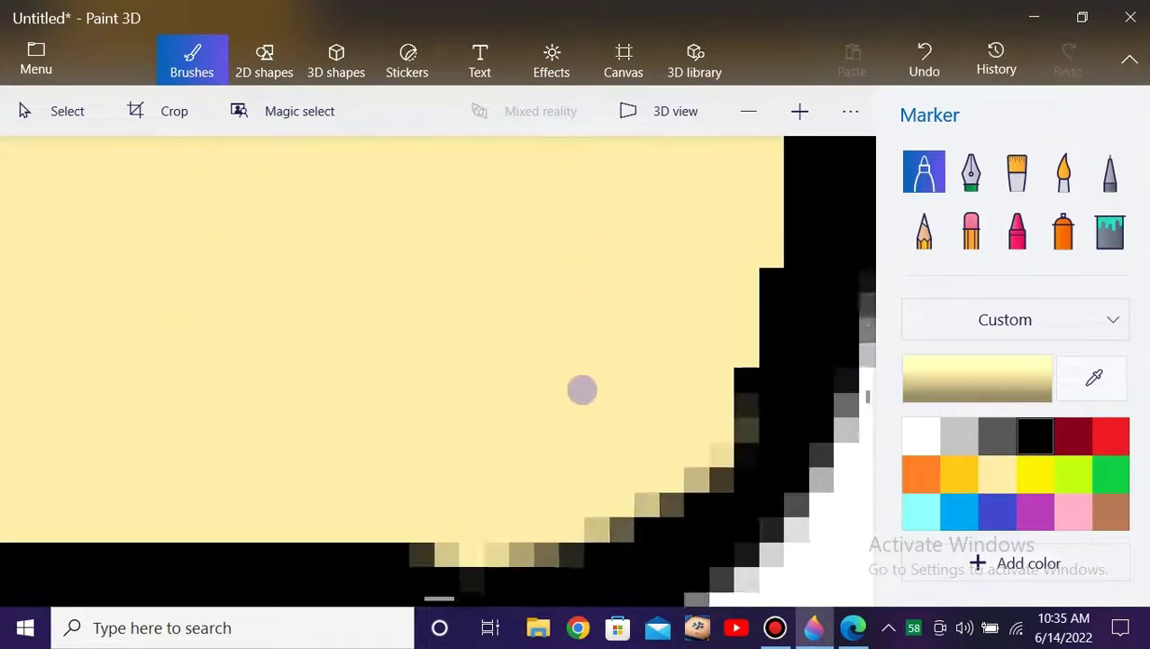
scroll(395, 292, "down", 4)
scroll(444, 303, "up", 5)
left_click_drag(553, 372, 565, 357)
scroll(559, 351, "down", 7)
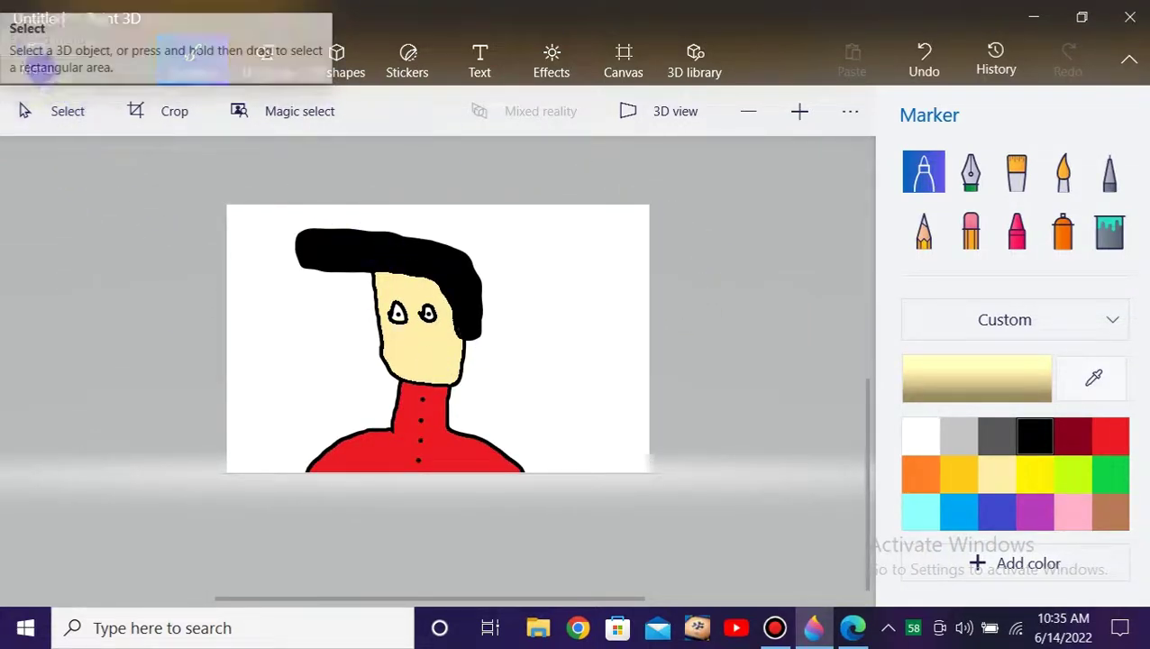
left_click(52, 81)
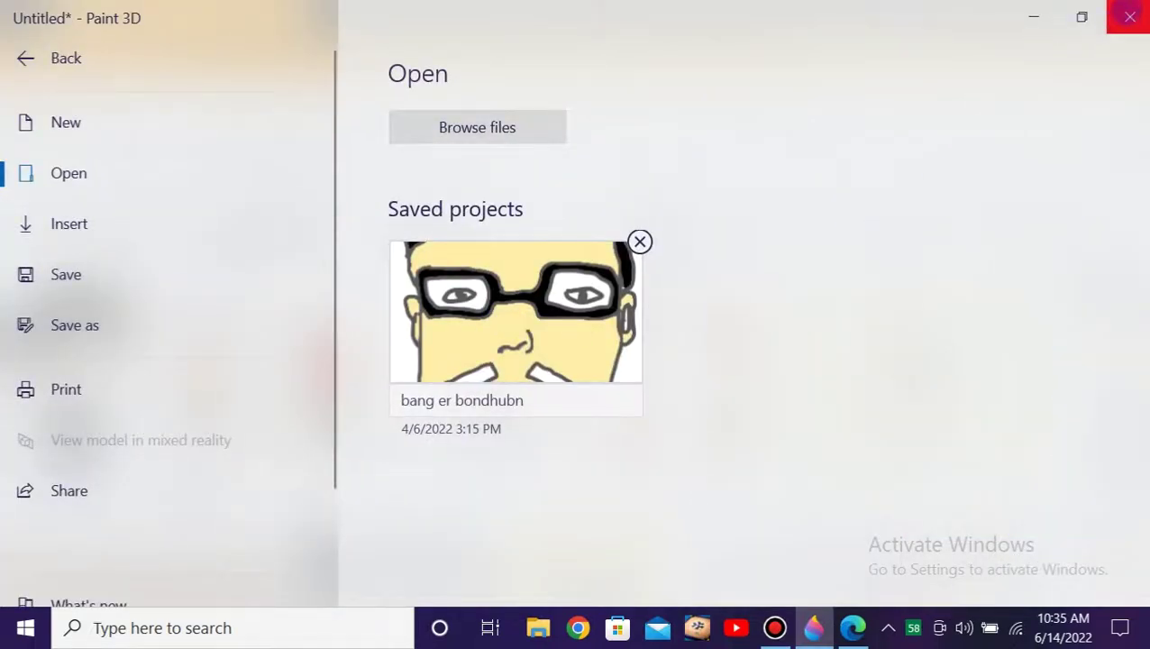
left_click(1129, 17)
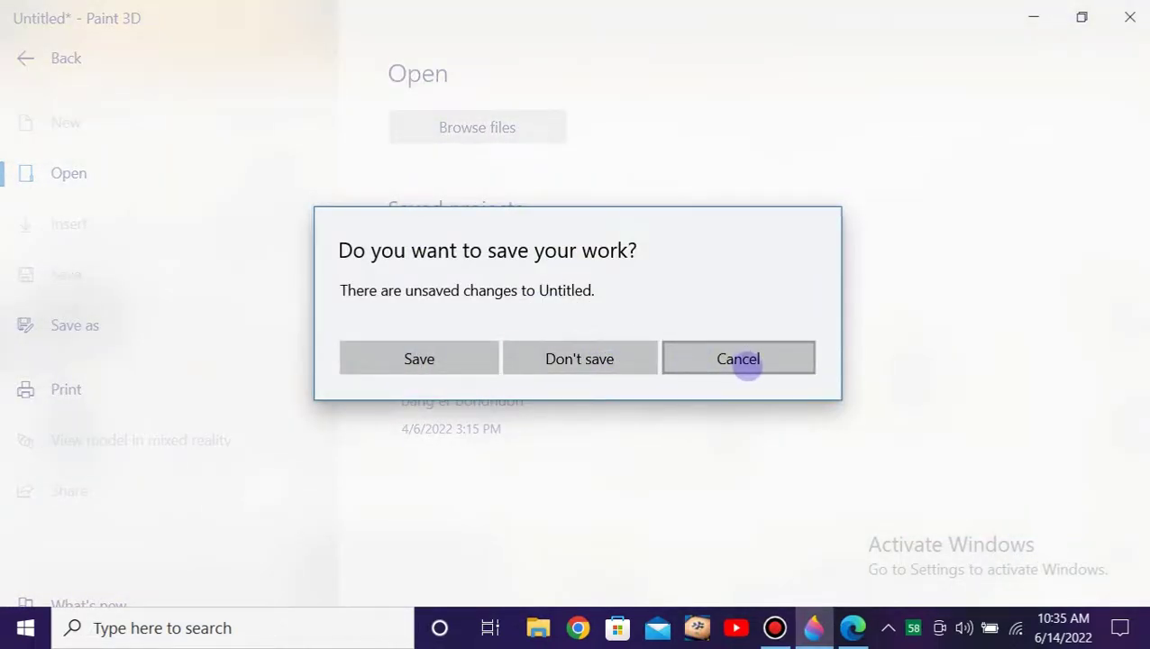
left_click(738, 359)
Start saving the drawing as a 2D PNG image named charecter.png on the Desktop
left_click(36, 50)
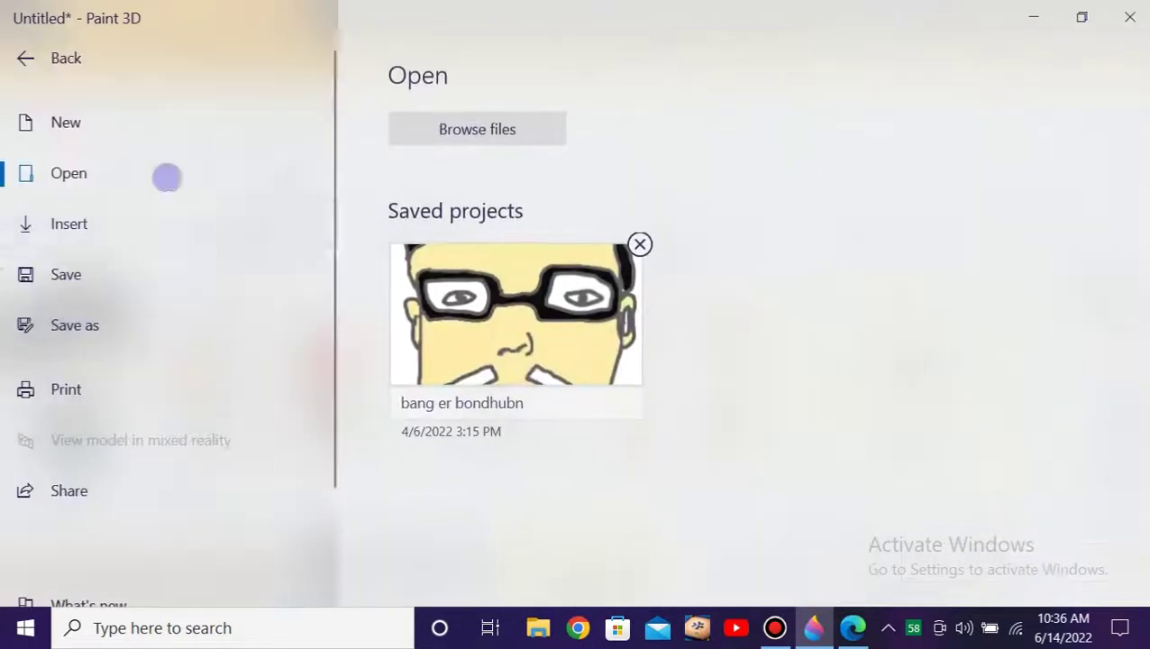
left_click(133, 321)
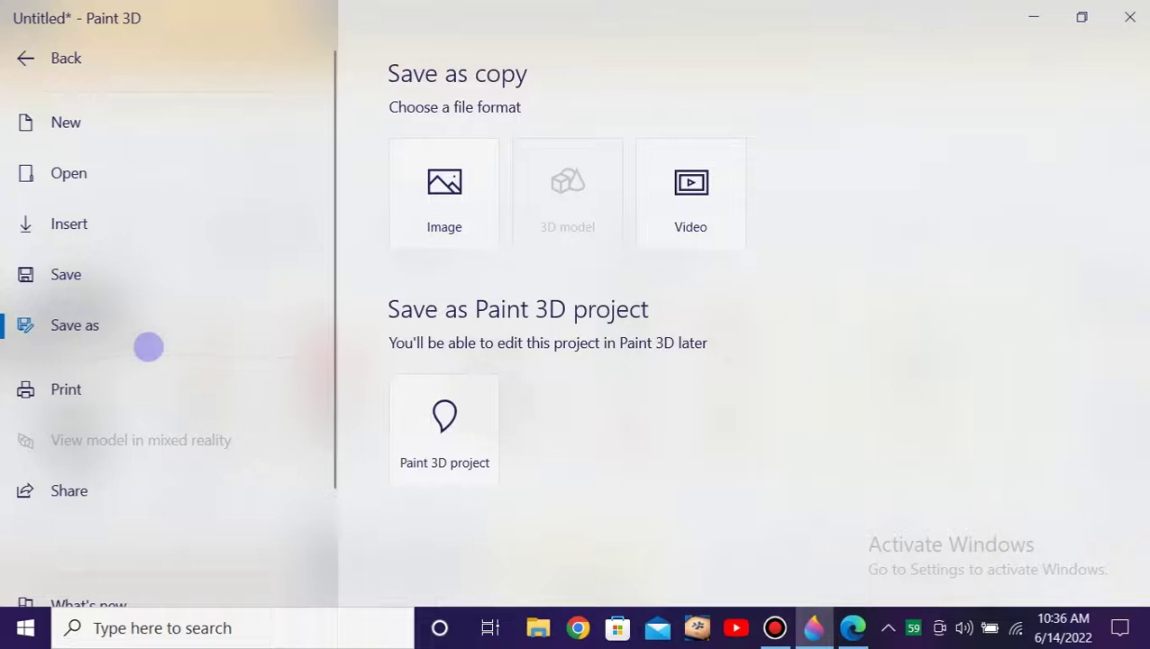
left_click(421, 210)
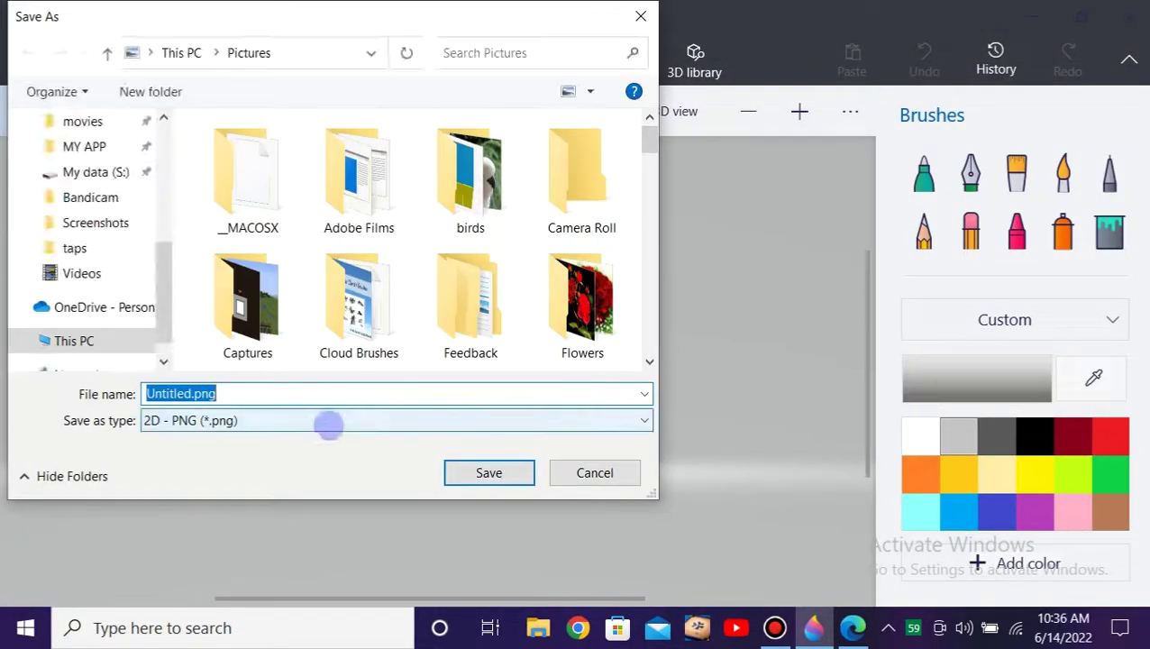
left_click(326, 421)
left_click(326, 421)
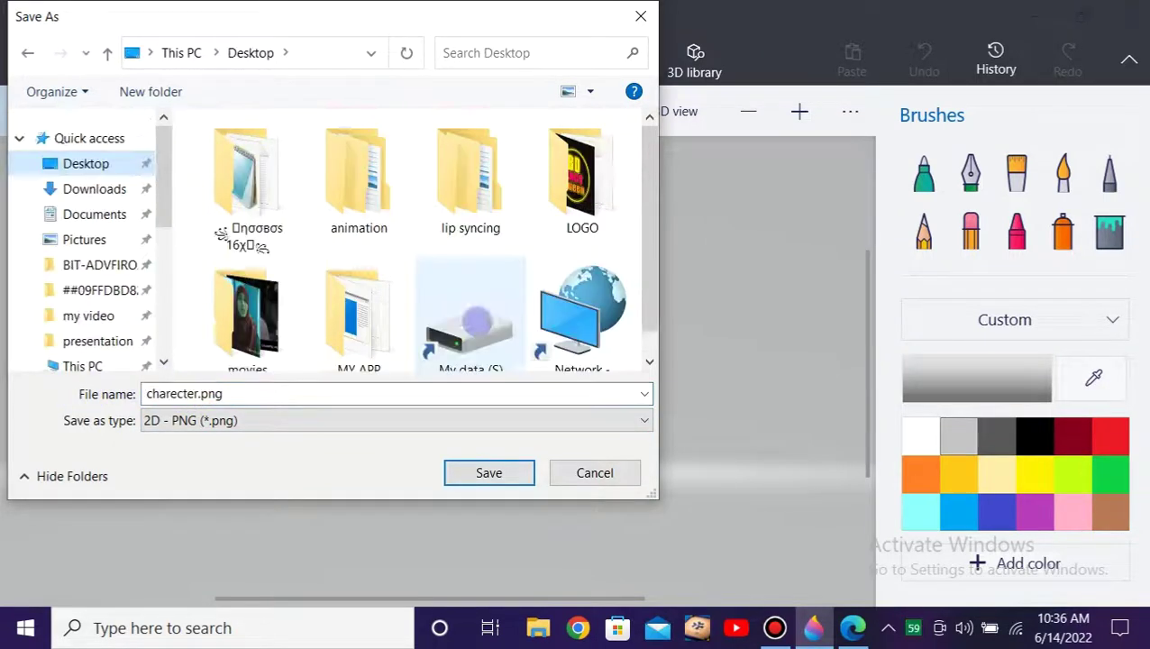
Create a Desktop folder named "animation for rstech" and save the character image in it
scroll(379, 333, "down", 1)
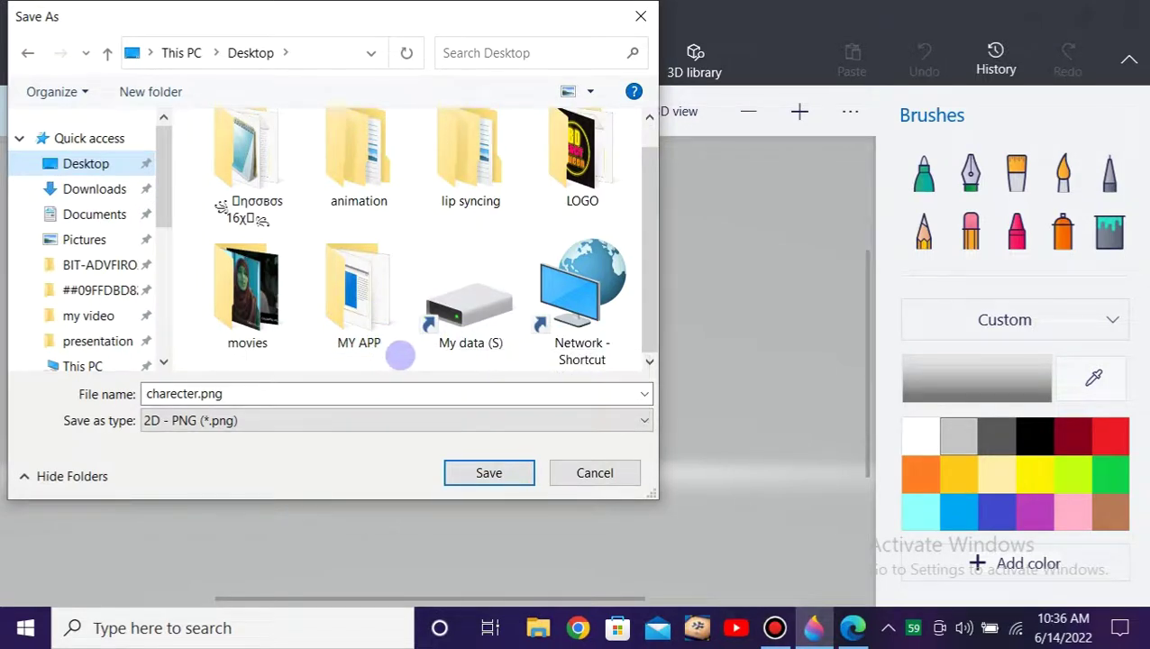
right_click(400, 355)
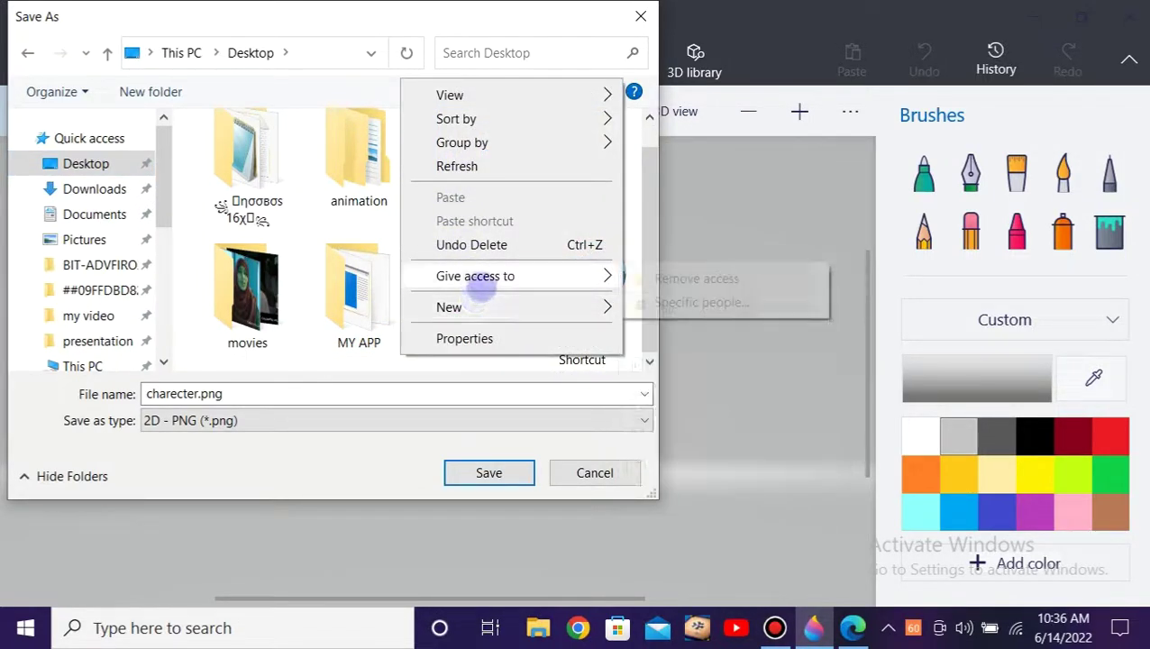
mouse_move(600, 306)
left_click(665, 310)
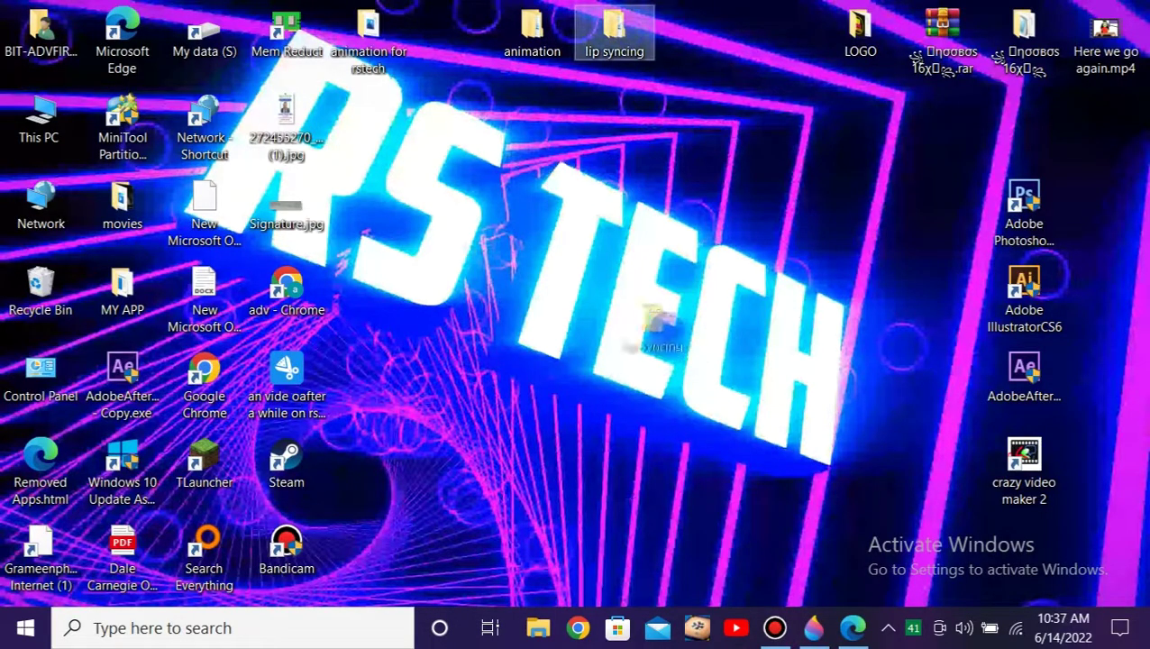
Move the lip syncing folder to the middle of the desktop and refresh the desktop
left_click_drag(658, 324, 614, 290)
right_click(690, 287)
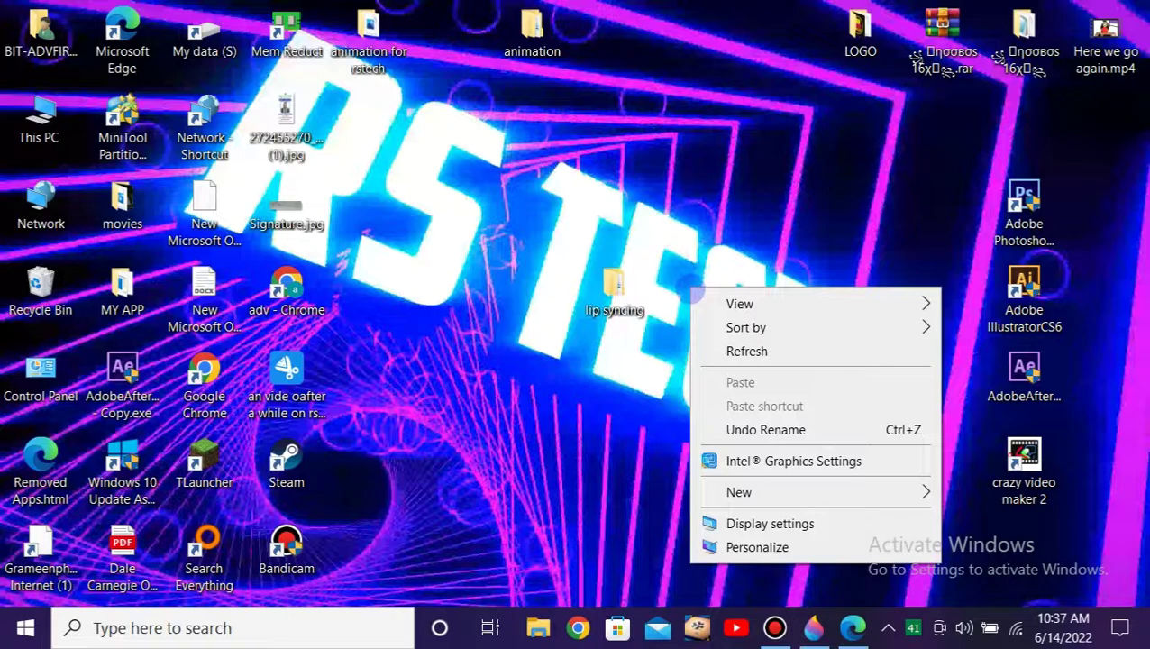
left_click(705, 351)
left_click_drag(534, 287, 764, 185)
left_click(731, 414)
Open the lip syncing folder to examine its subfolders, and close it again
double_click(634, 290)
double_click(615, 286)
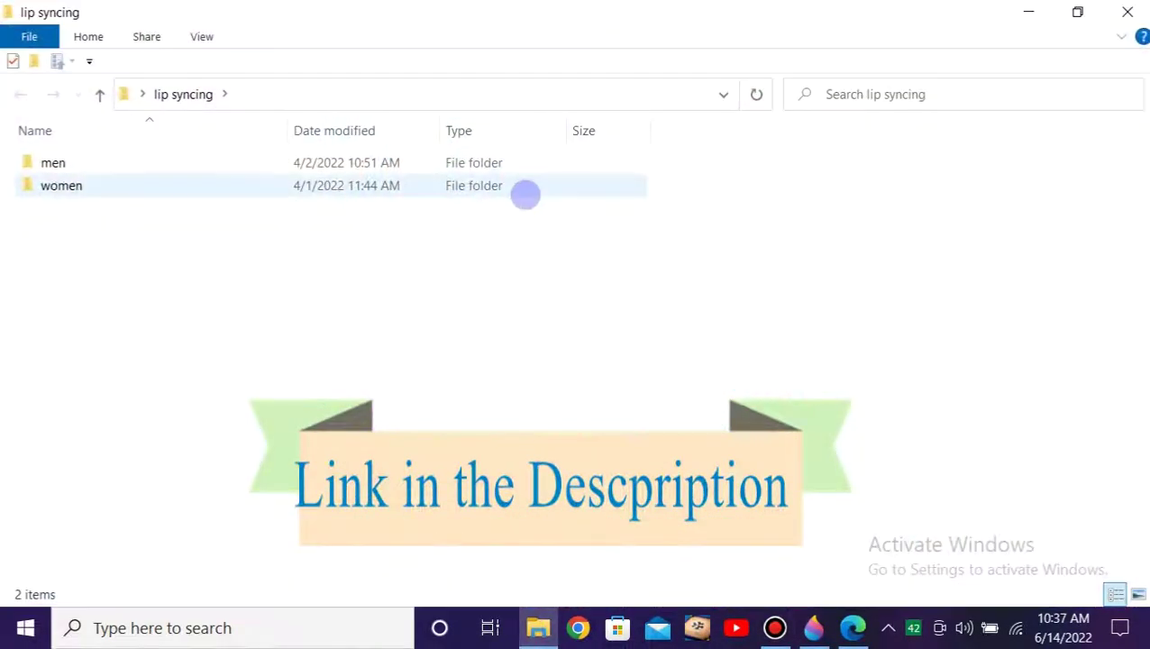
left_click(1131, 11)
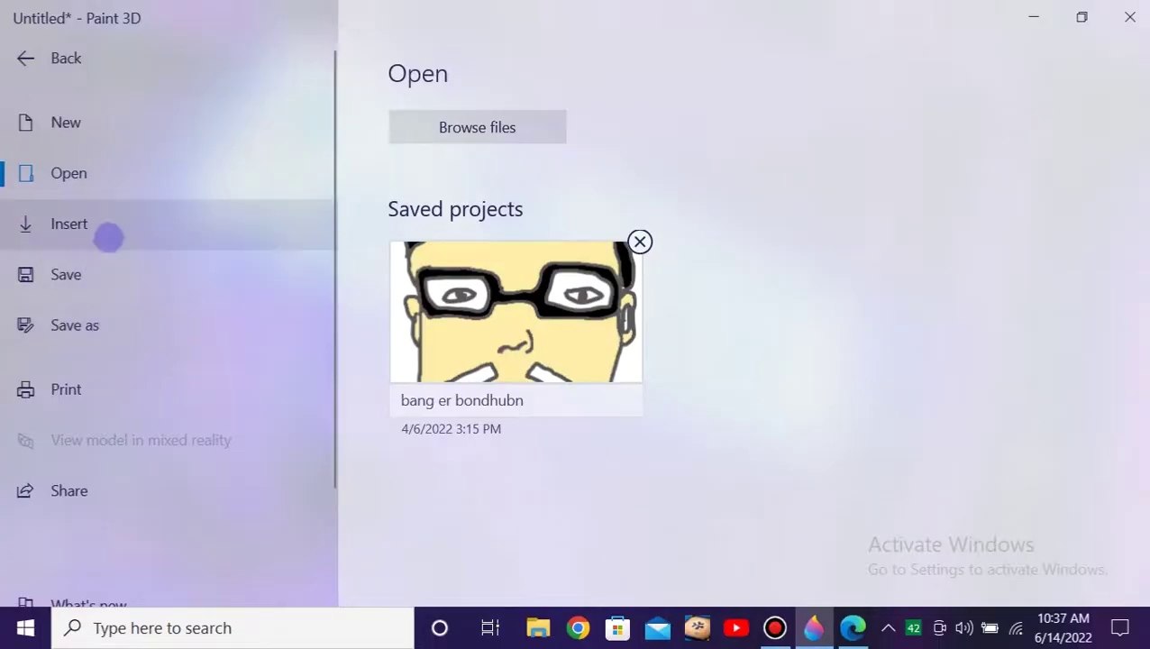
Browse for an image to insert in the Desktop's lip syncing > men folder and look through the mouth shapes
key("Escape")
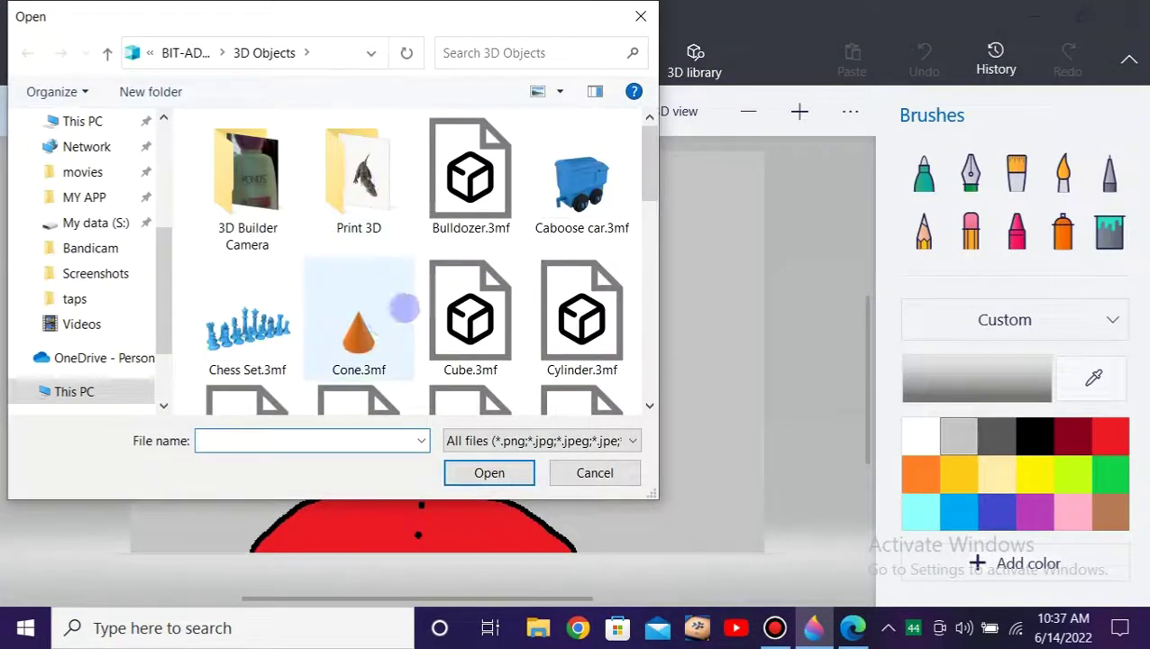
left_click(80, 121)
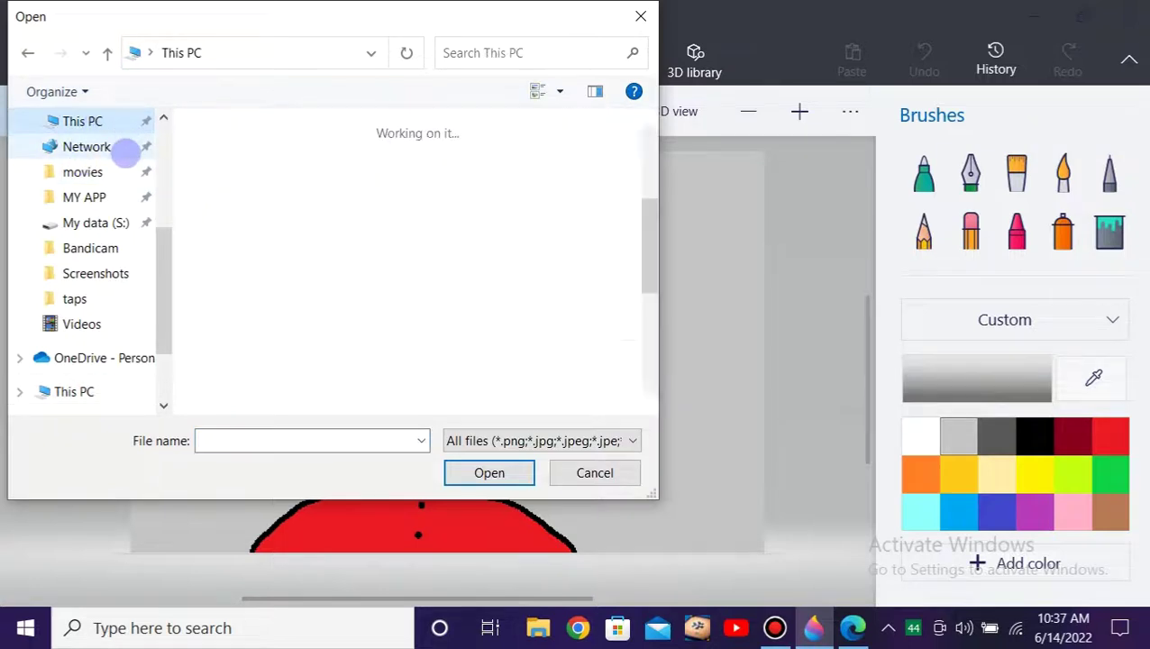
scroll(108, 236, "up", 5)
left_click(83, 163)
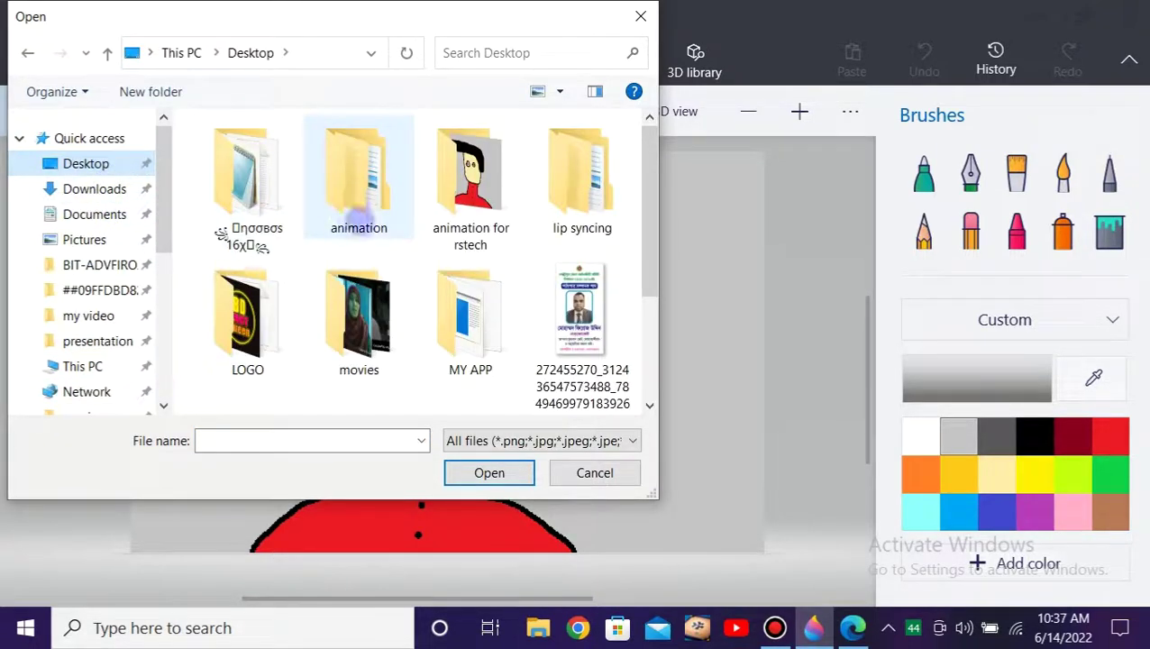
double_click(608, 193)
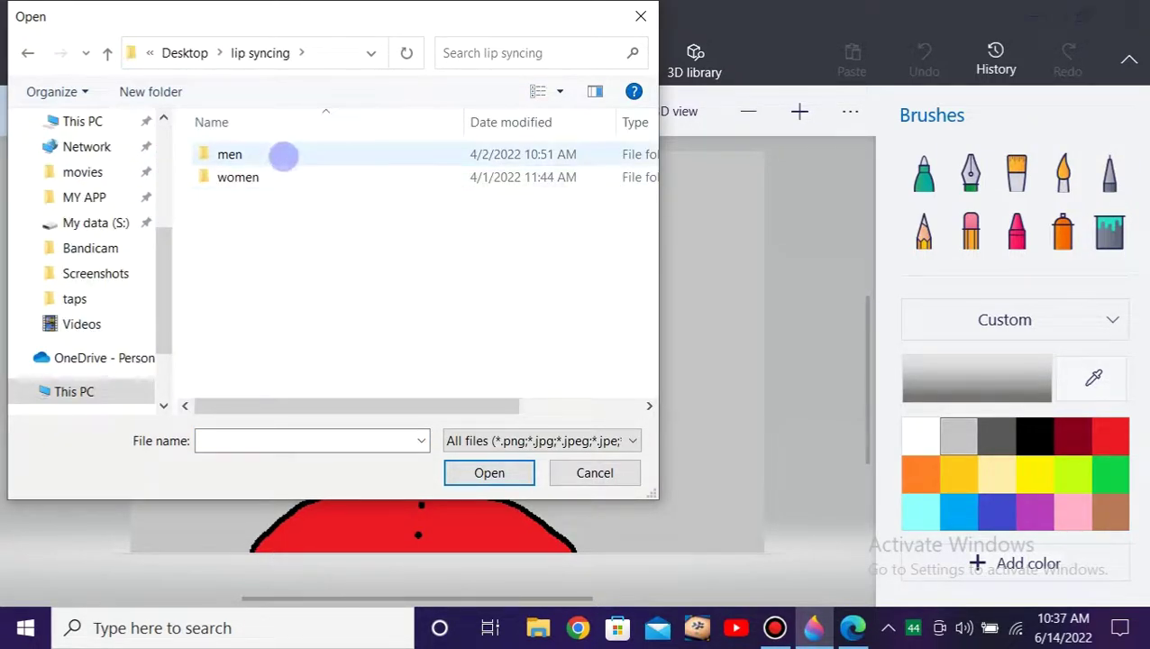
double_click(283, 155)
scroll(446, 253, "down", 1)
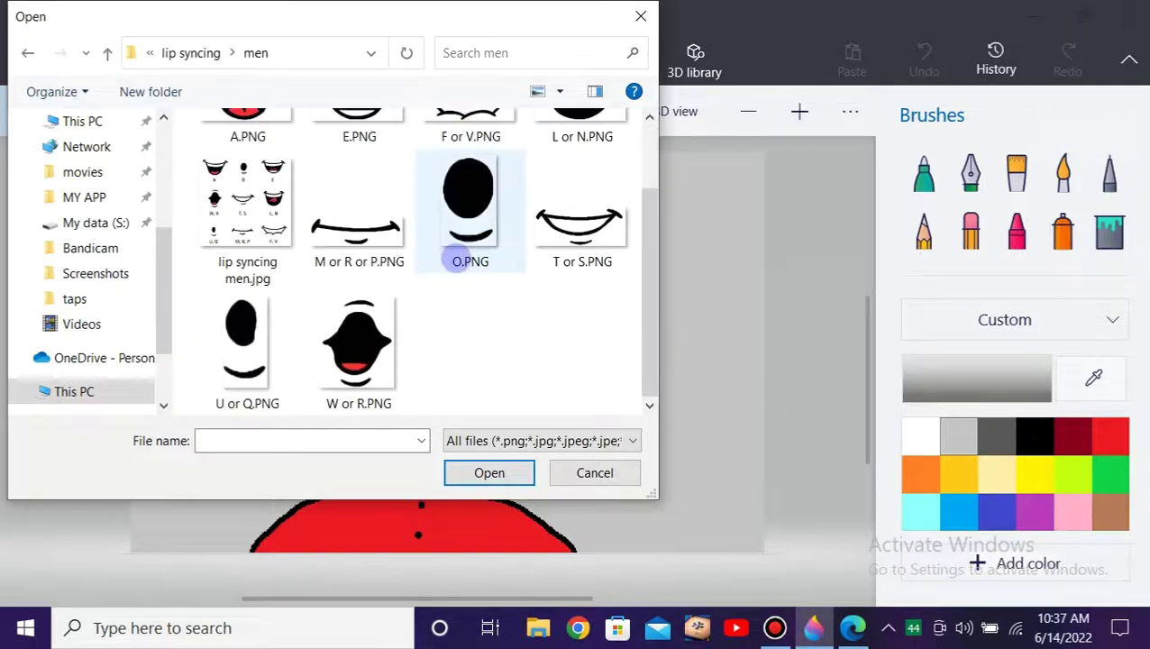
scroll(449, 244, "up", 1)
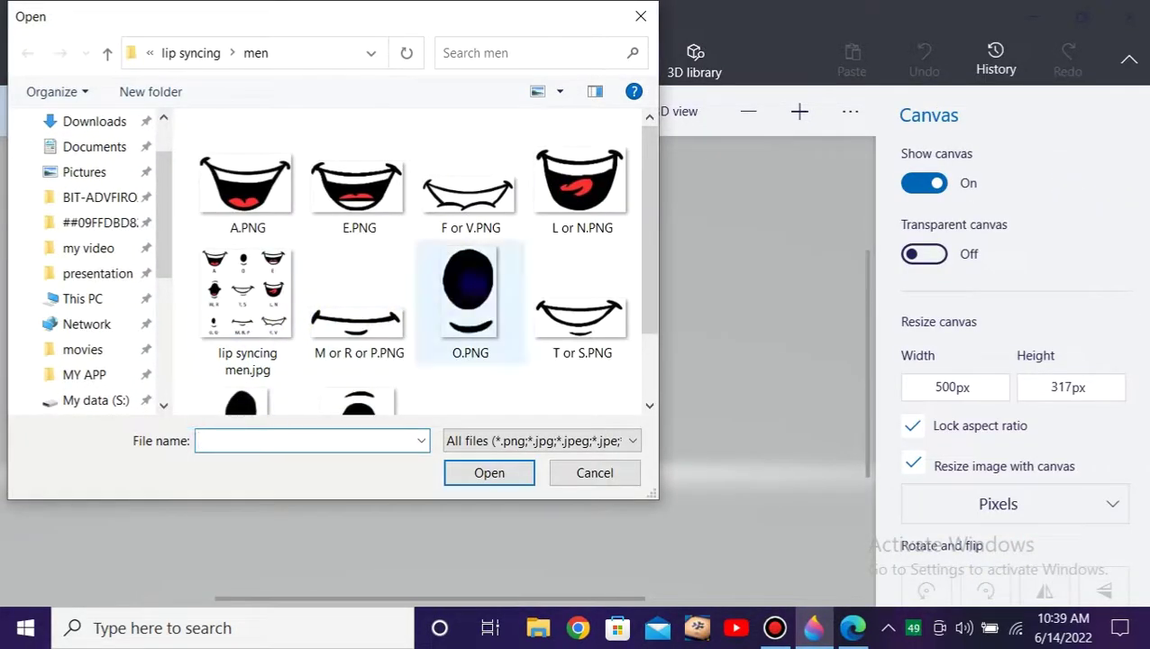
Insert F or V.PNG, shrink it to about 48 x 22 px, and place it on the character's lower face
left_click(468, 193)
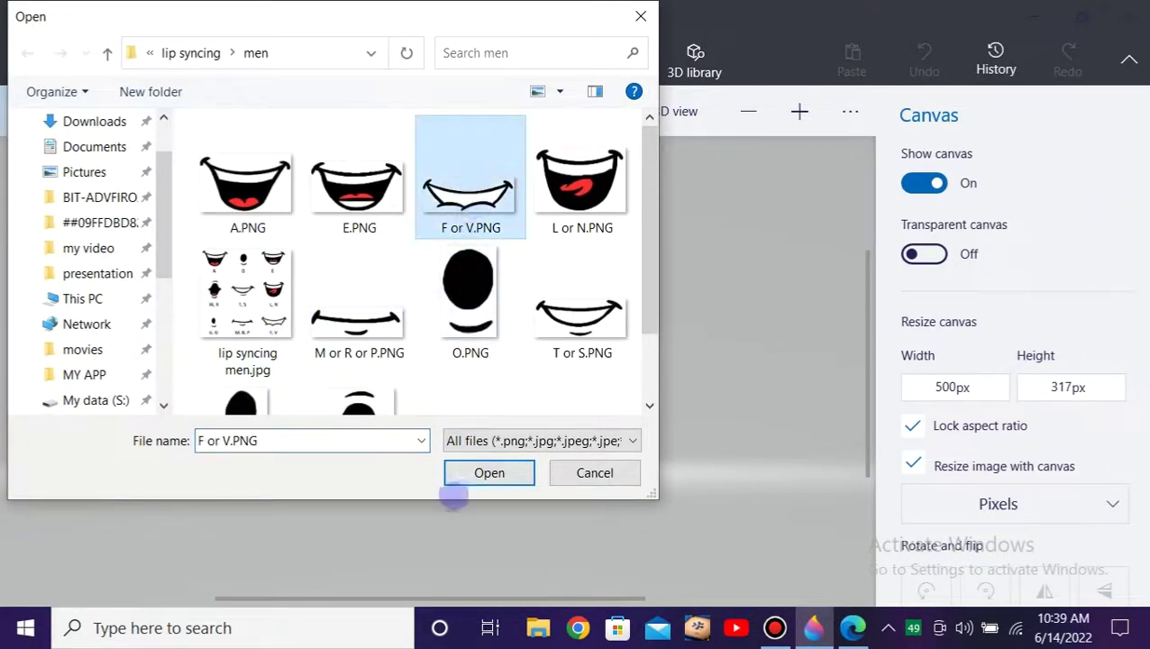
left_click(455, 482)
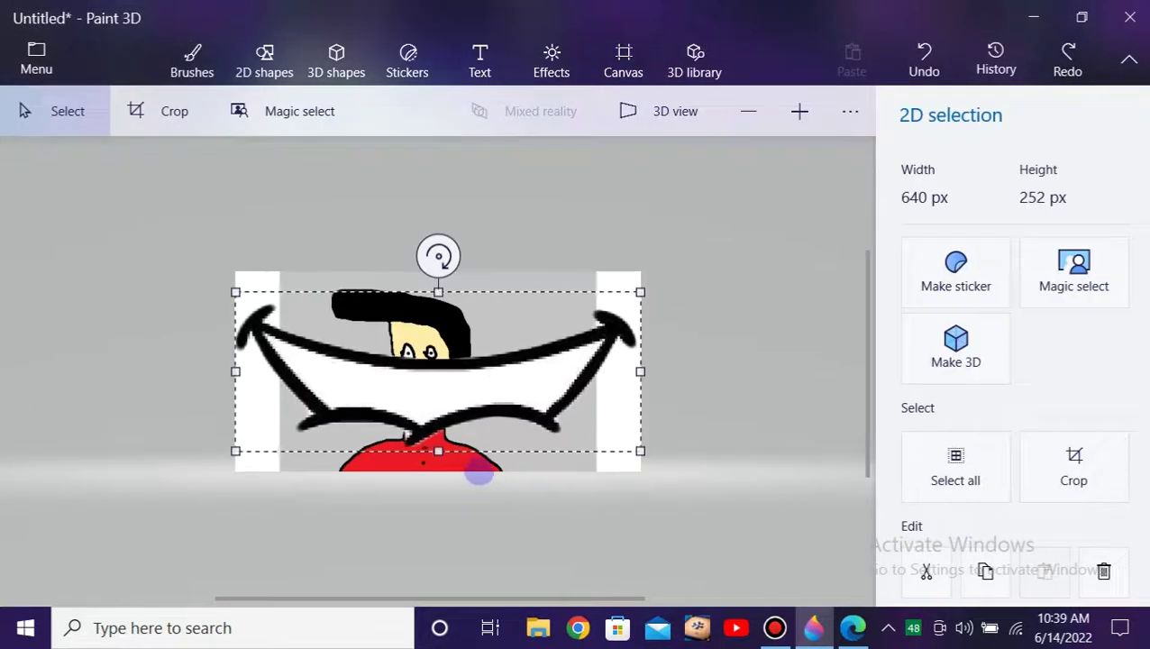
mouse_move(622, 448)
left_mouse_down()
mouse_move(513, 413)
mouse_move(398, 403)
mouse_move(320, 364)
mouse_move(295, 325)
mouse_move(455, 388)
mouse_move(481, 411)
mouse_move(426, 391)
left_mouse_up()
scroll(423, 388, "up", 5)
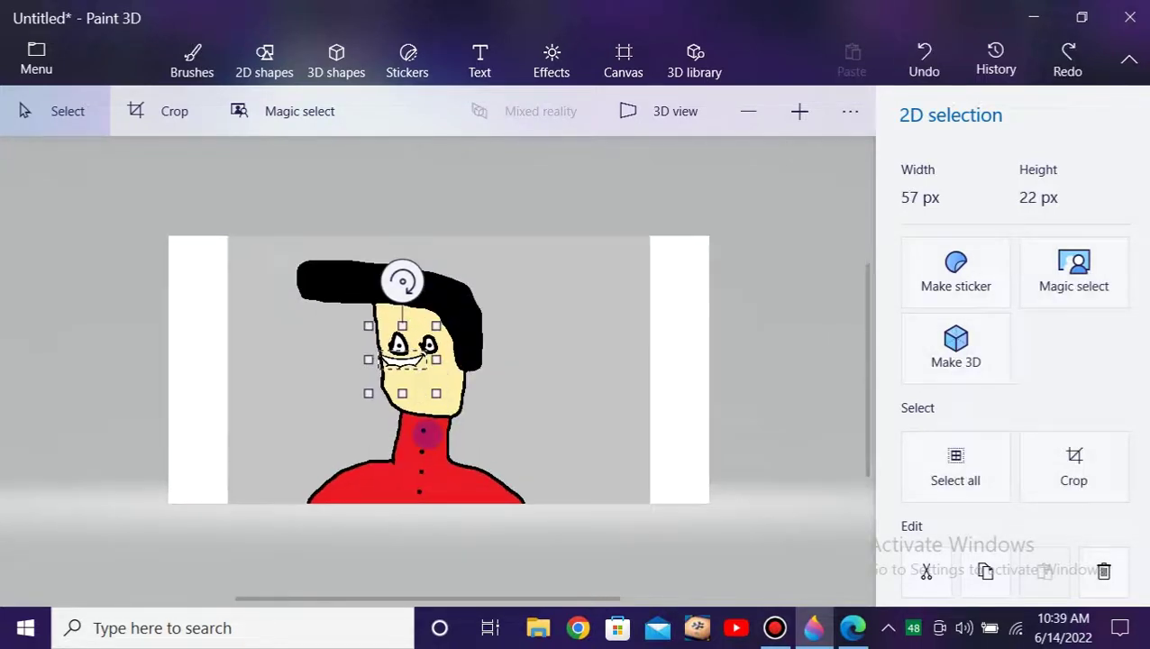
left_click_drag(401, 324, 451, 358)
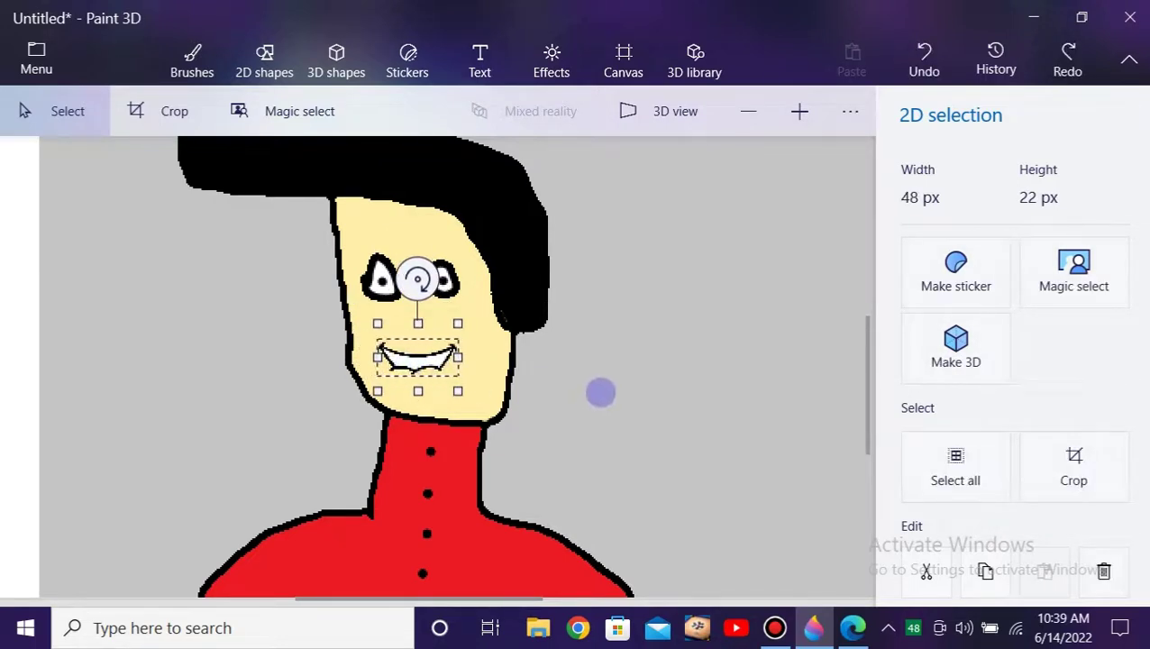
left_click(732, 379)
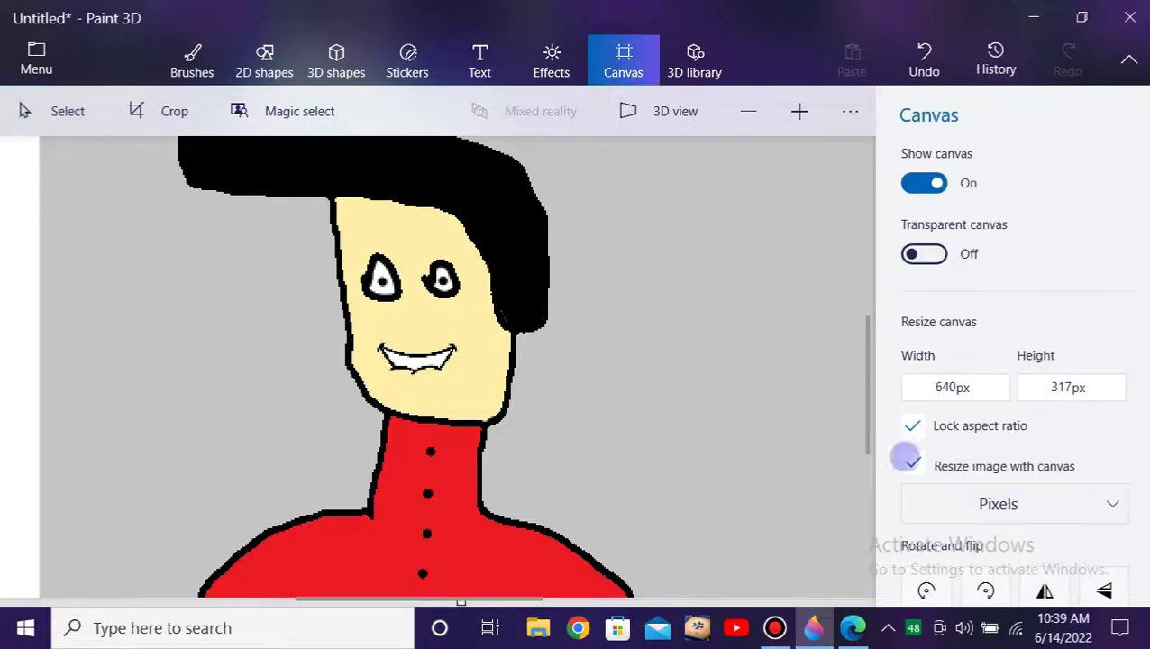
Crop the white strips off both sides of the F or V character image, to 496 x 317 px
scroll(675, 427, "down", 3)
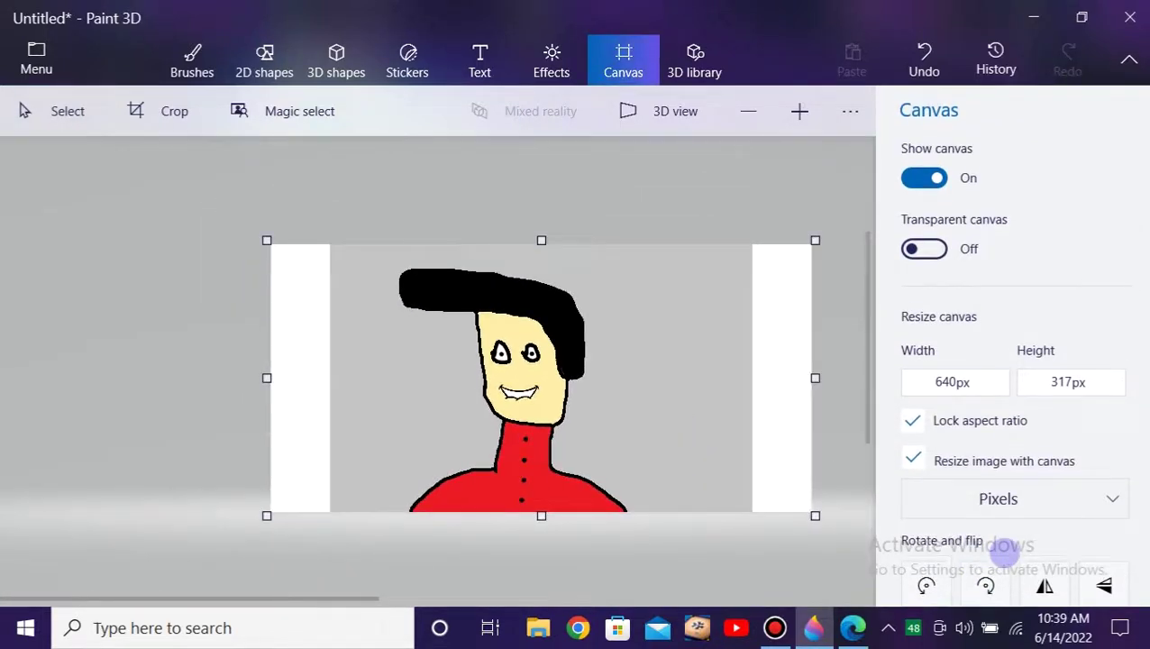
scroll(742, 410, "up", 1)
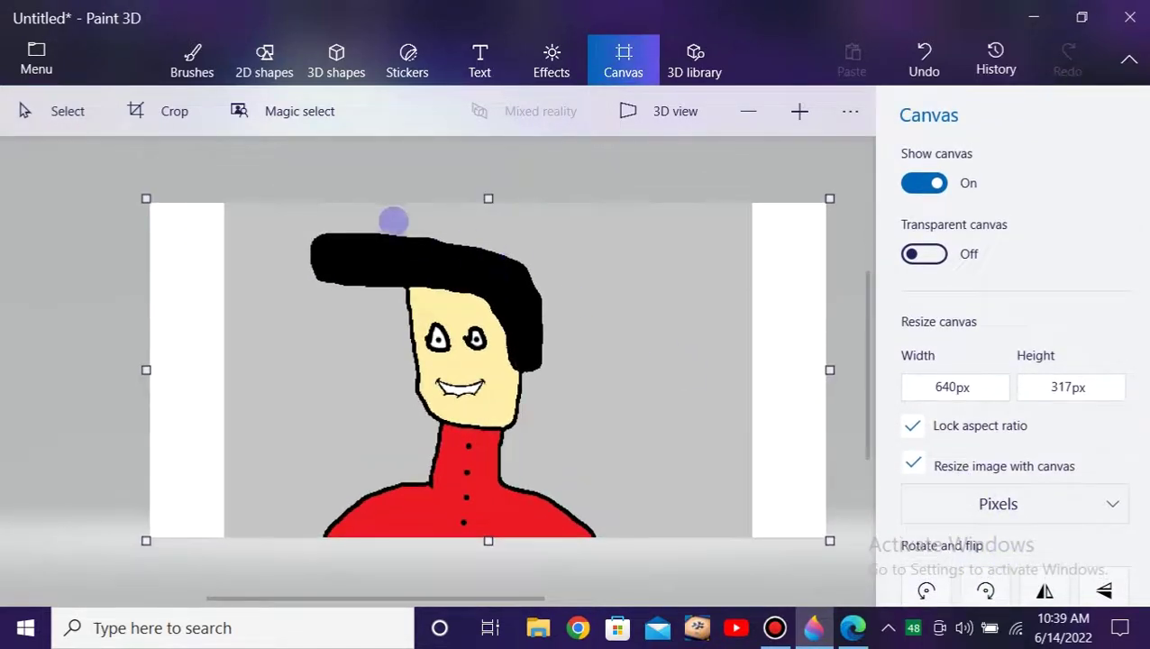
left_click(130, 124)
left_click_drag(146, 370, 219, 391)
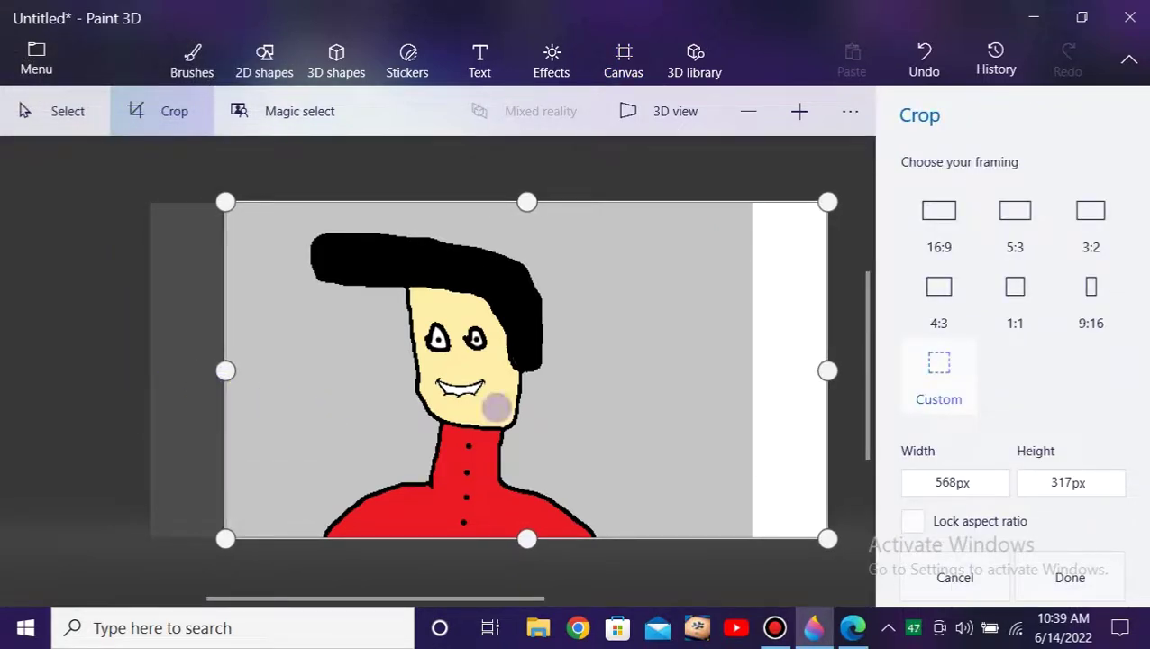
left_click_drag(822, 381, 742, 390)
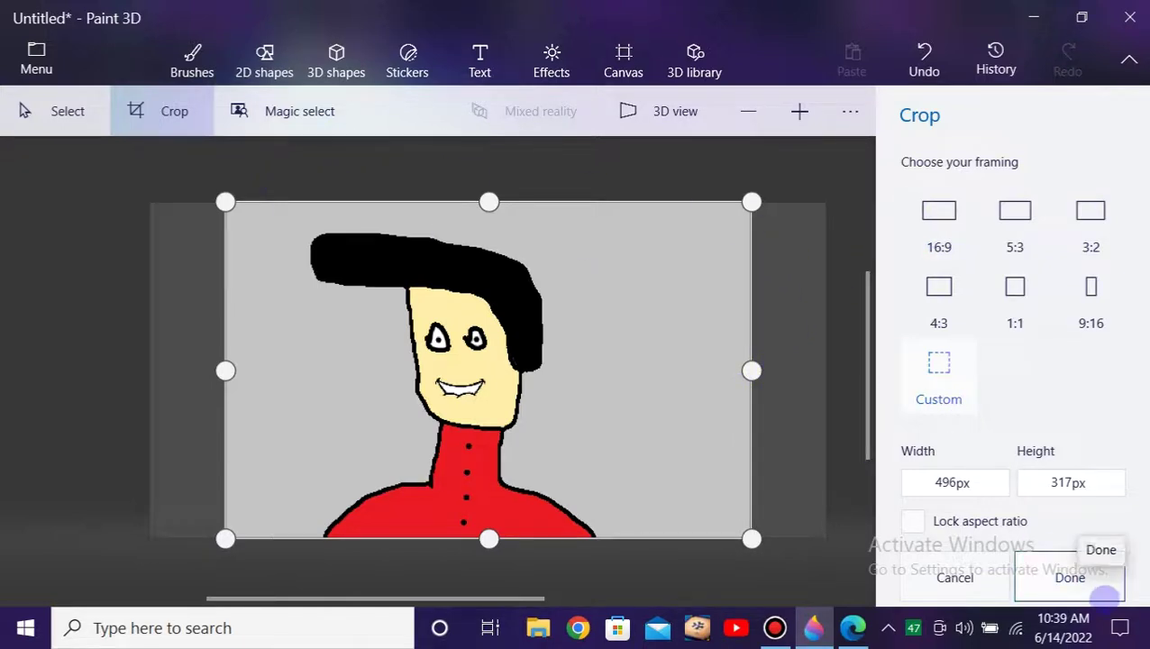
left_click(1104, 593)
left_click(43, 115)
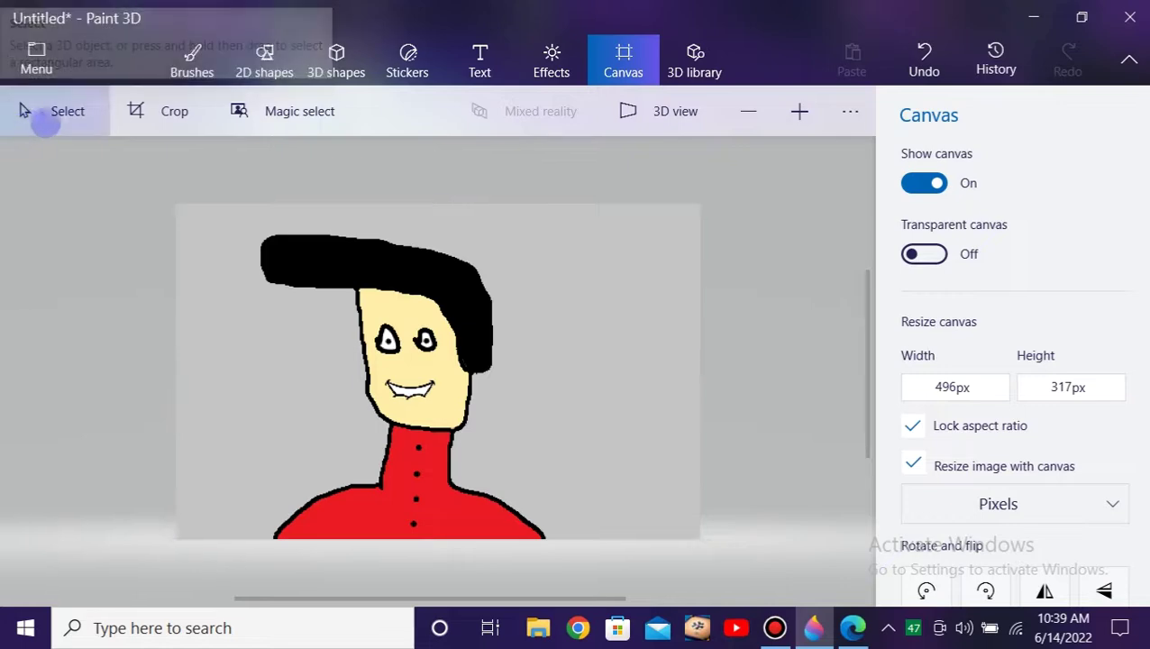
scroll(383, 403, "up", 3)
scroll(383, 403, "down", 3)
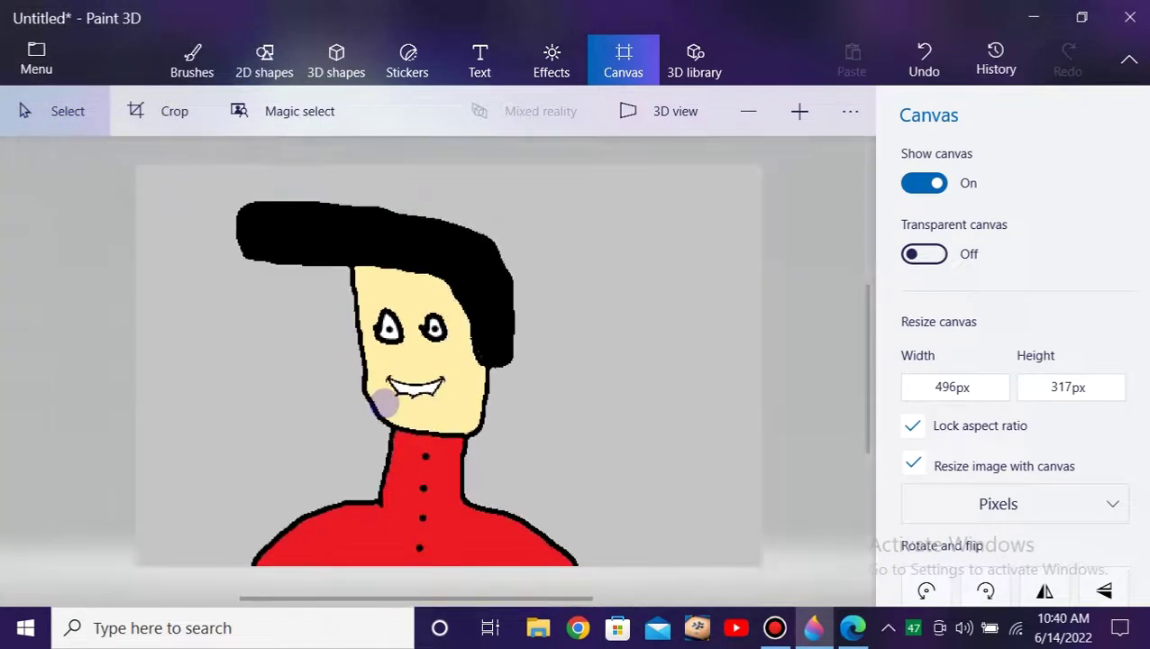
scroll(383, 405, "up", 3)
scroll(383, 405, "down", 3)
scroll(390, 406, "up", 5)
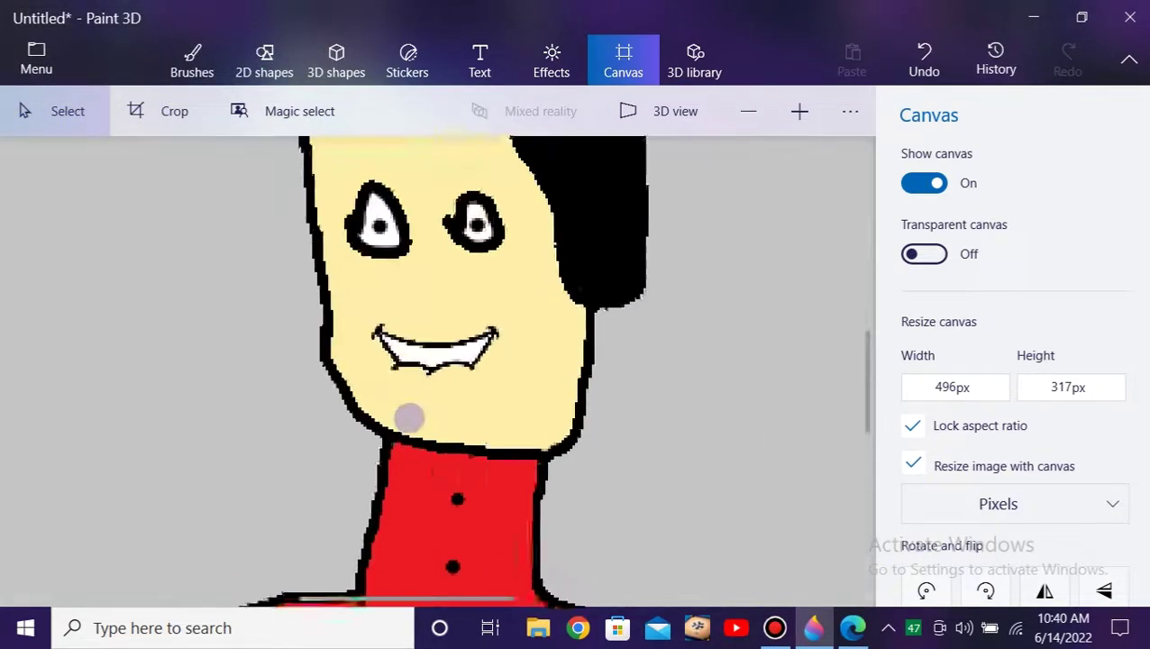
left_click(36, 59)
left_click(85, 323)
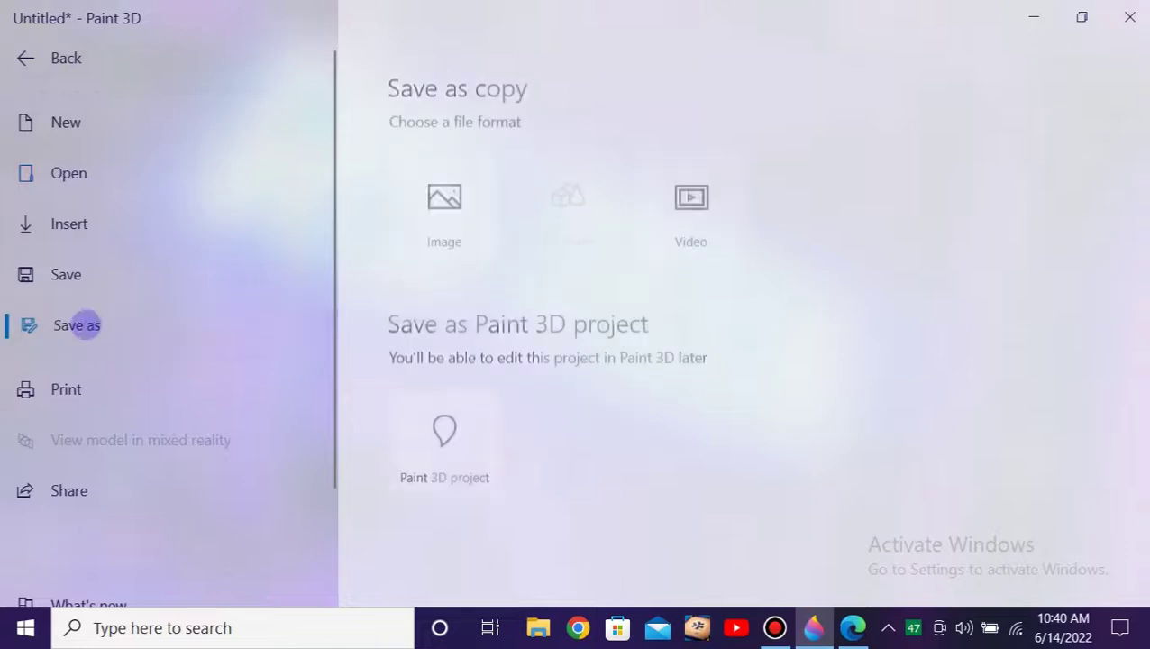
left_click(455, 218)
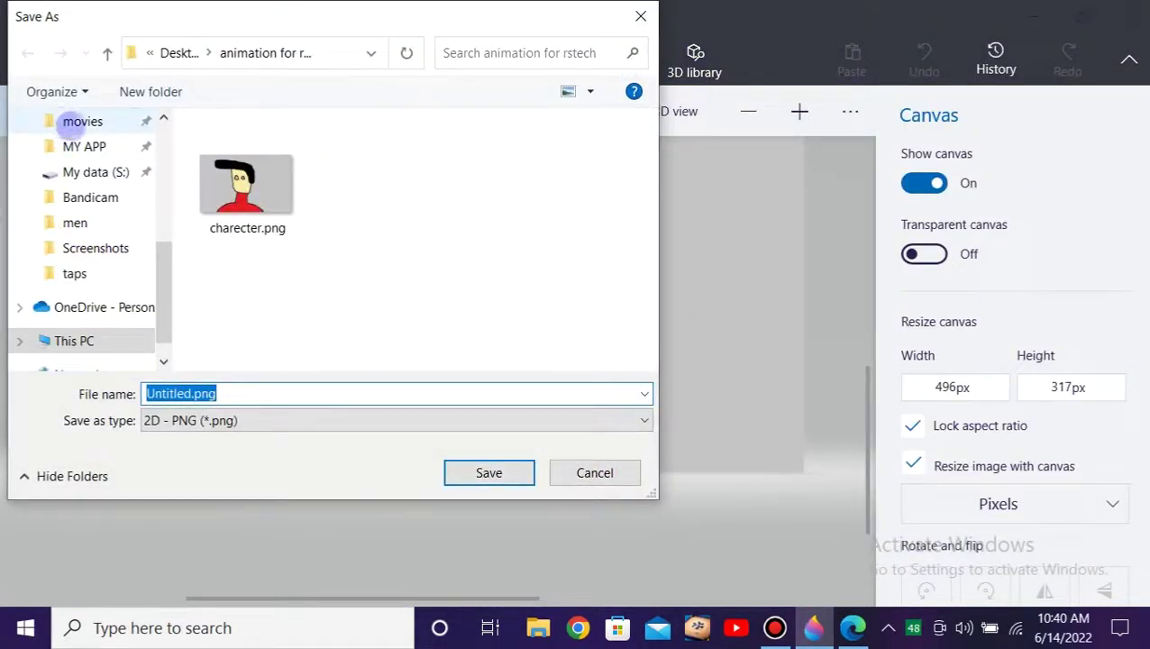
left_click(638, 15)
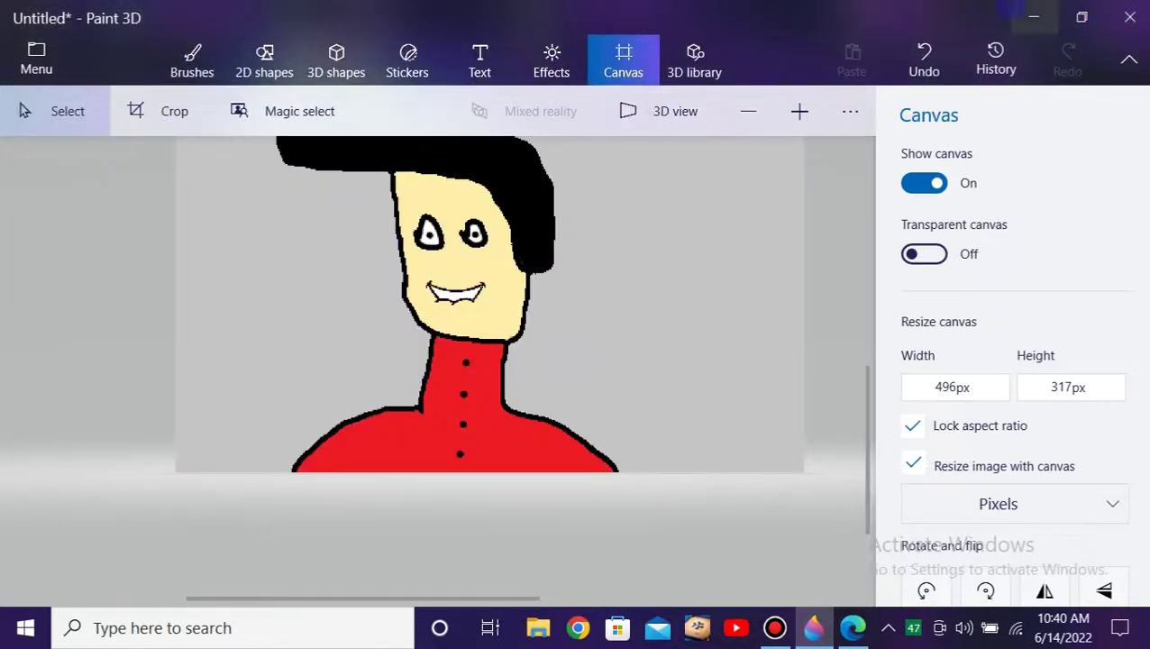
Open the lip syncing > men folder from the desktop to check the mouth image's name, and return to Paint 3D
left_click(1034, 17)
double_click(629, 291)
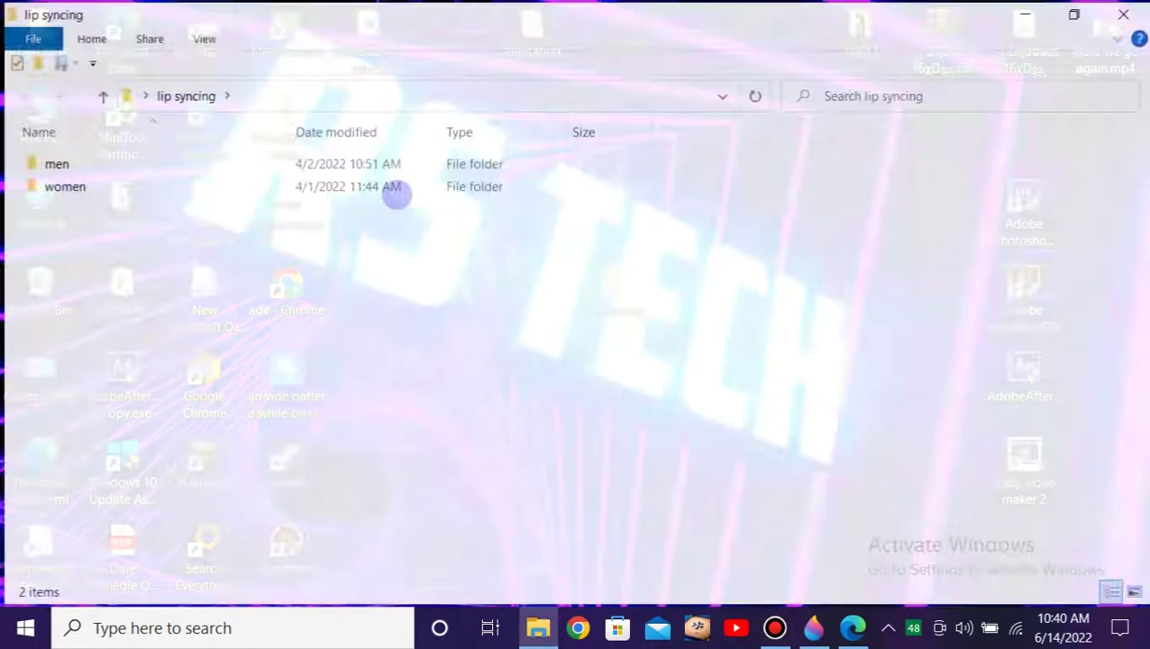
left_click(167, 160)
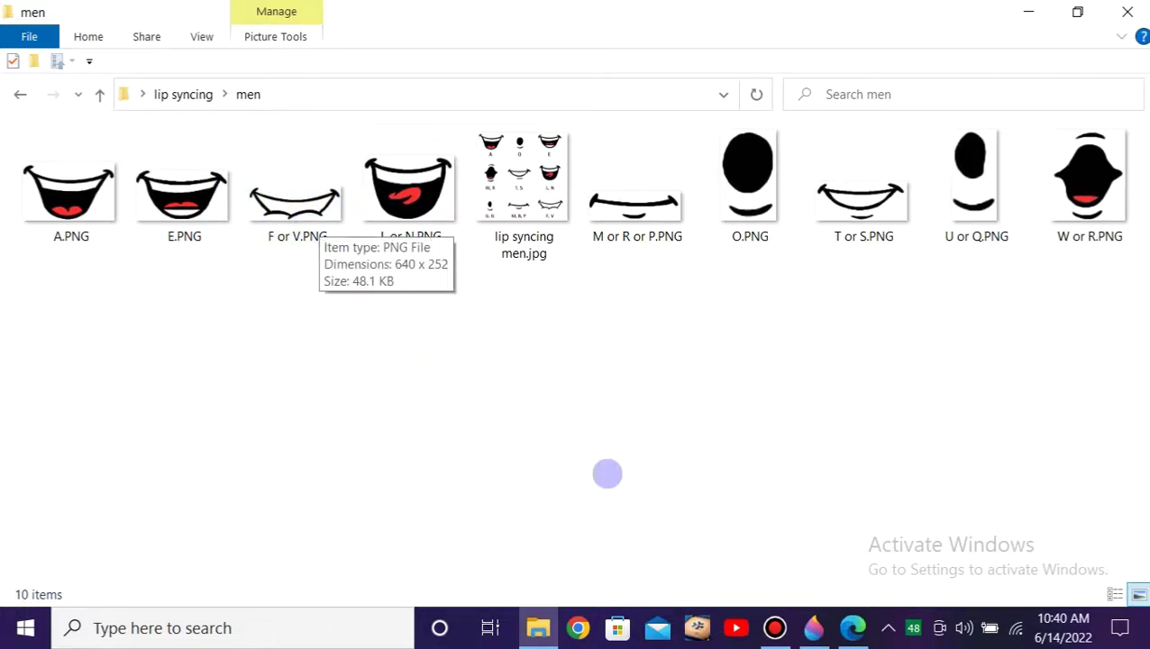
left_click(812, 628)
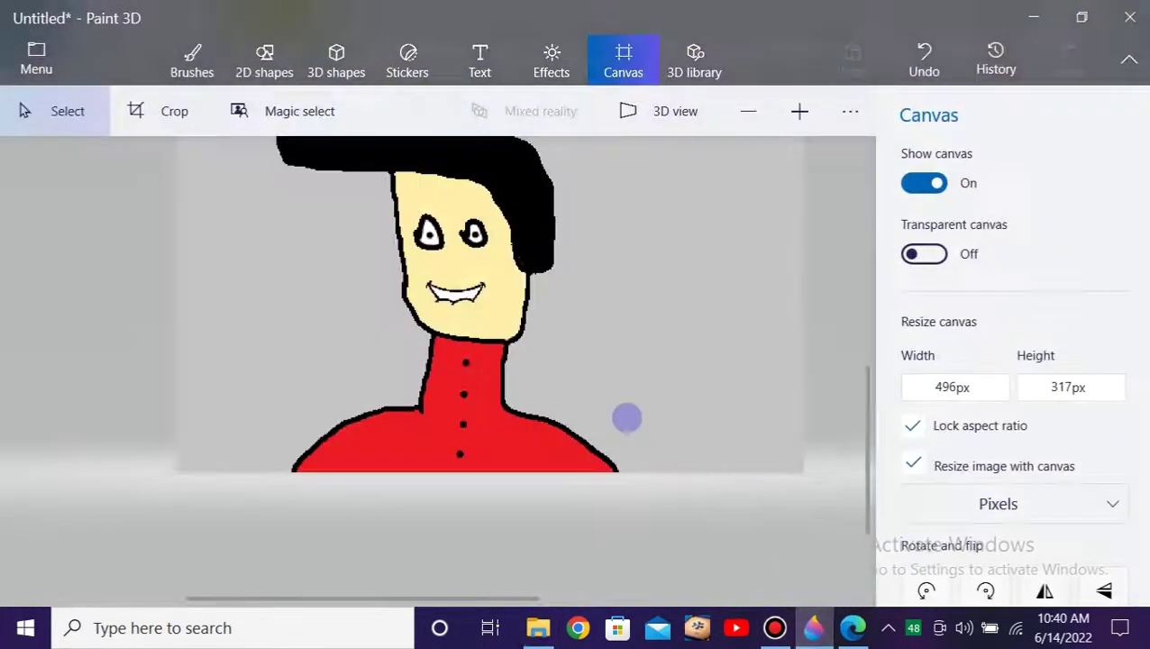
Save a copy as a PNG image named "f and v" in the animation for rstech folder
left_click(33, 59)
left_click(72, 347)
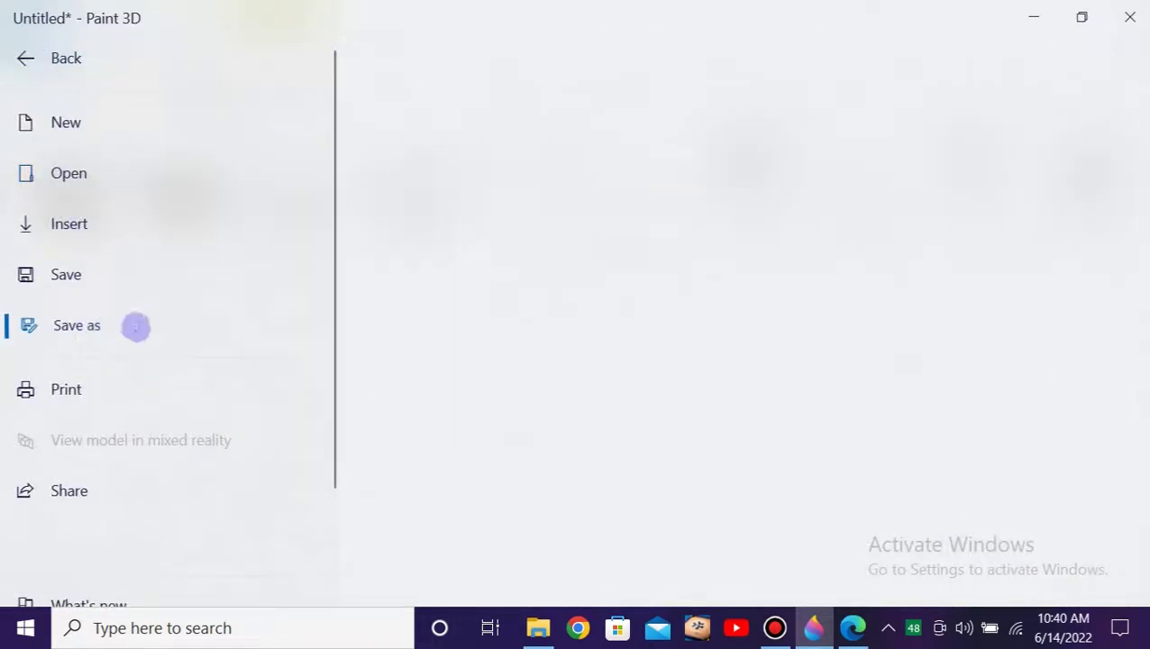
left_click(455, 226)
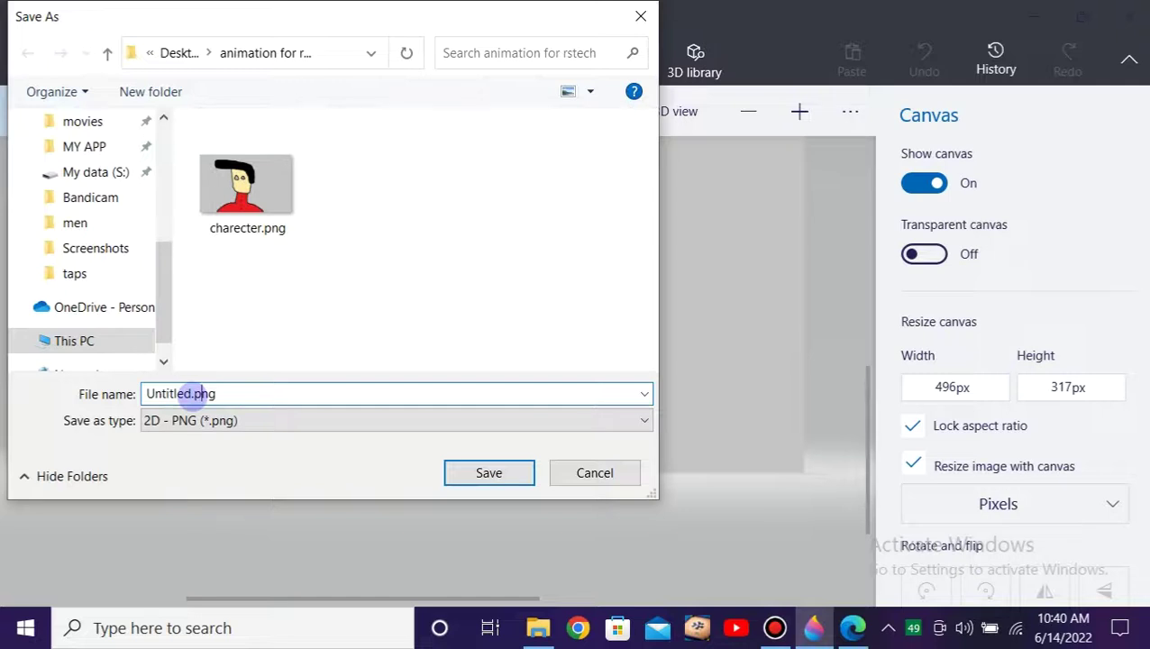
type("f and v")
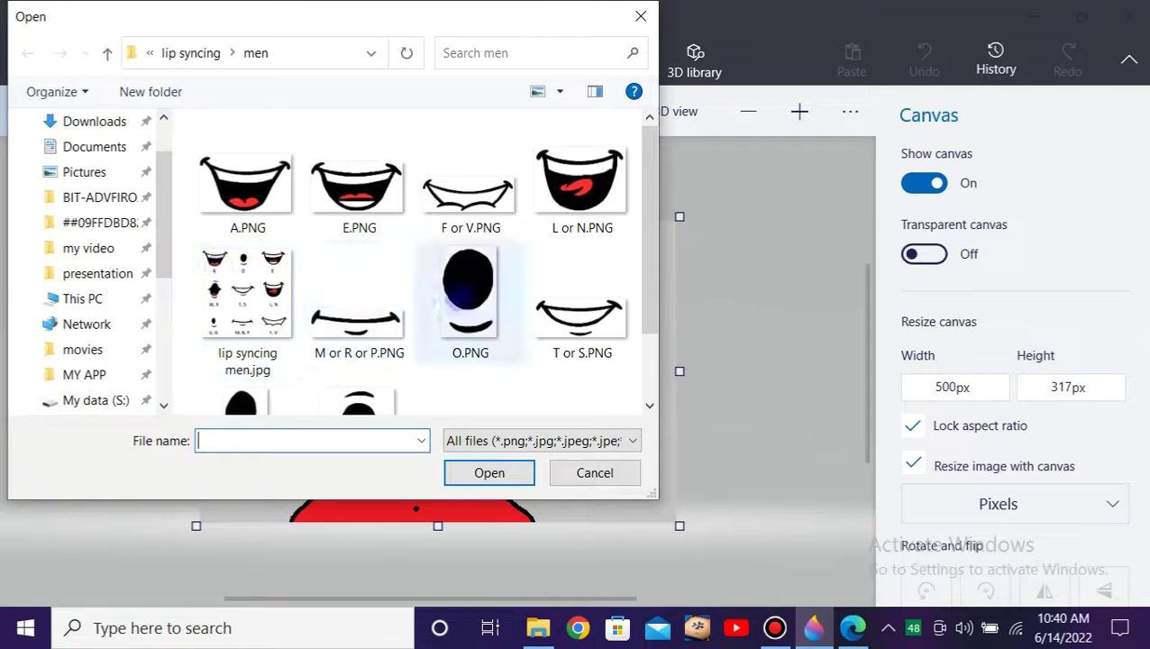
Insert the T or S.PNG mouth shape from the lip syncing > men folder
scroll(397, 243, "down", 2)
scroll(398, 248, "up", 1)
scroll(410, 279, "down", 1)
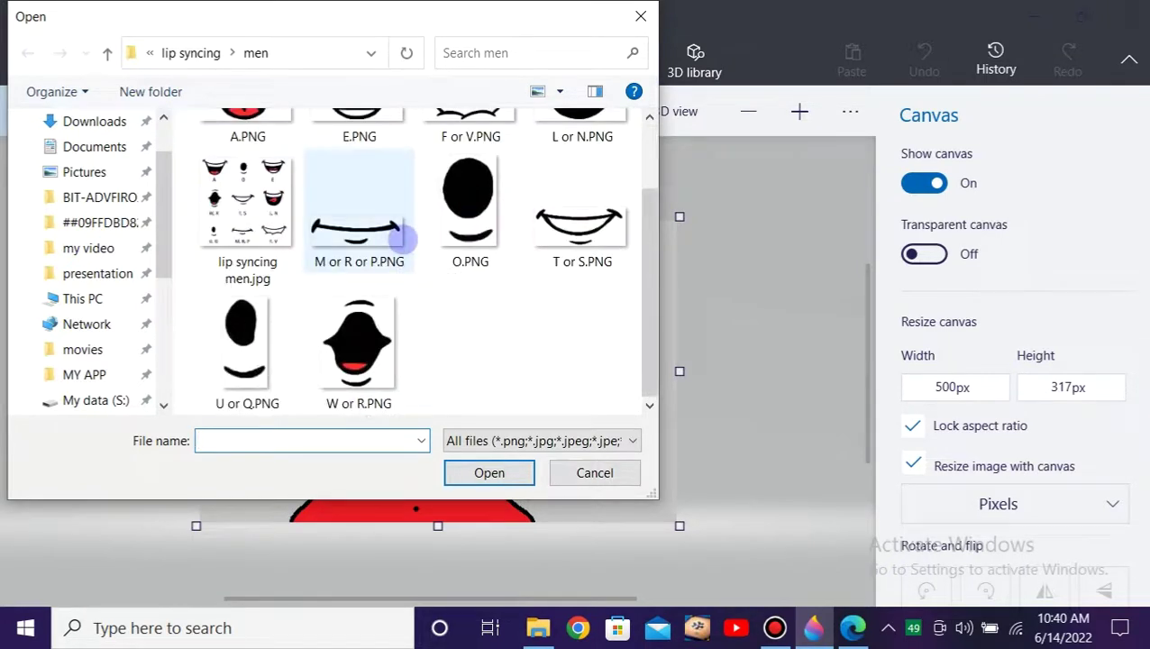
left_click(394, 238)
left_click(582, 212)
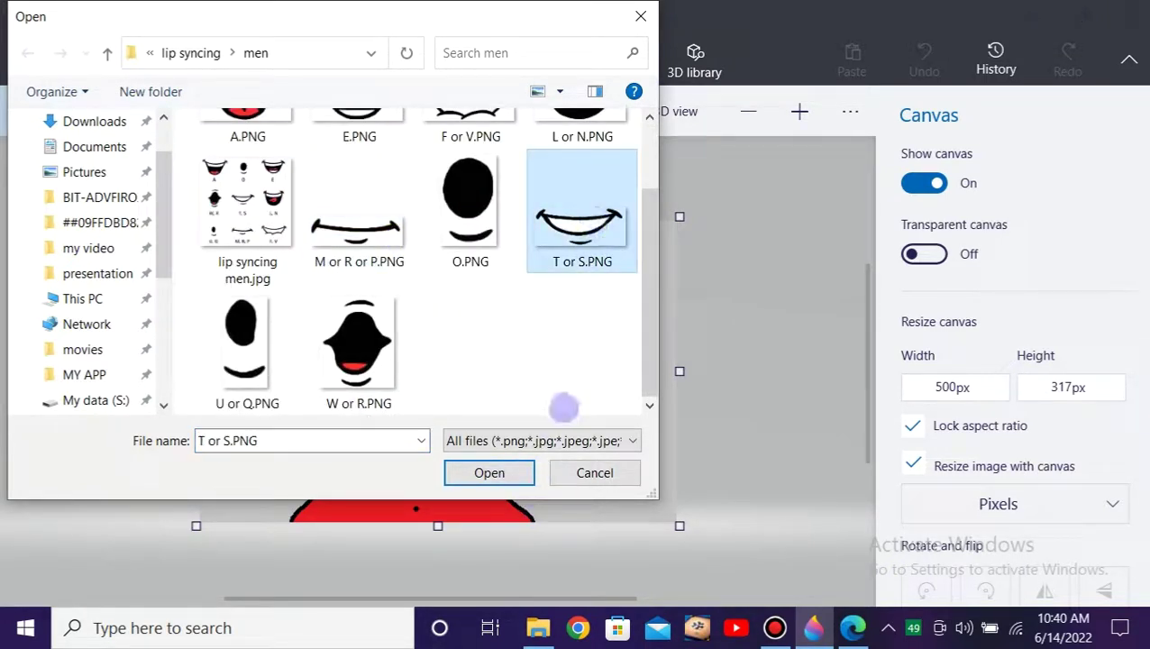
left_click(489, 472)
Shrink the T or S mouth to about 54 x 30 px and place it on the character's lower face
left_click_drag(487, 469, 493, 392)
left_click_drag(749, 538, 305, 356)
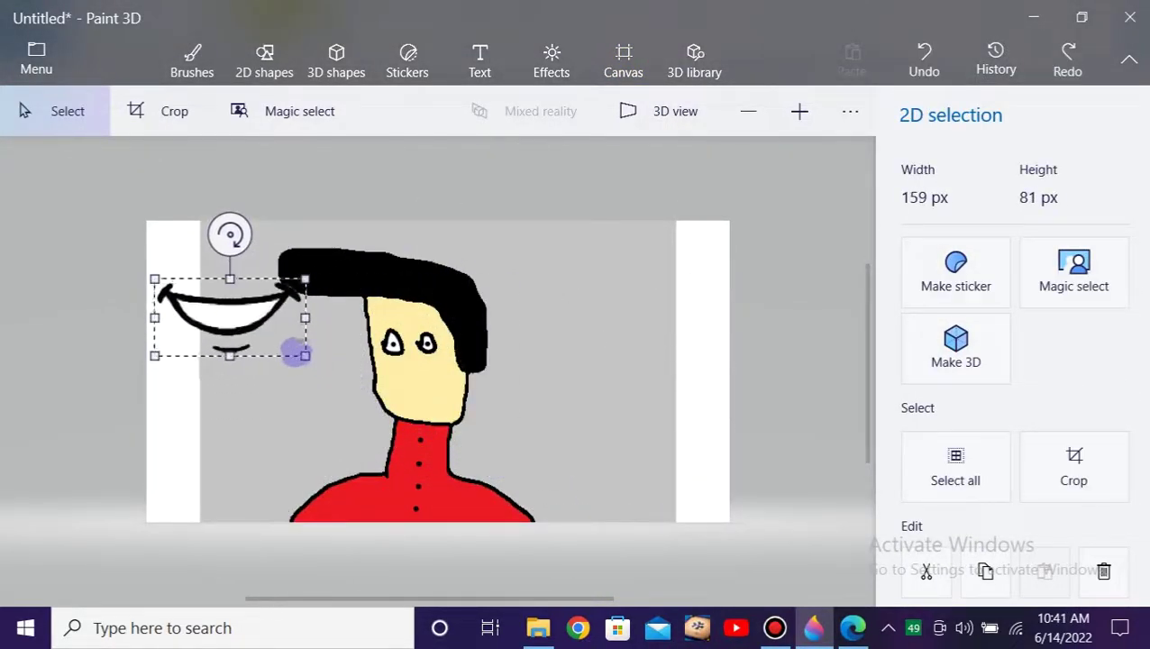
left_click_drag(230, 321, 450, 398)
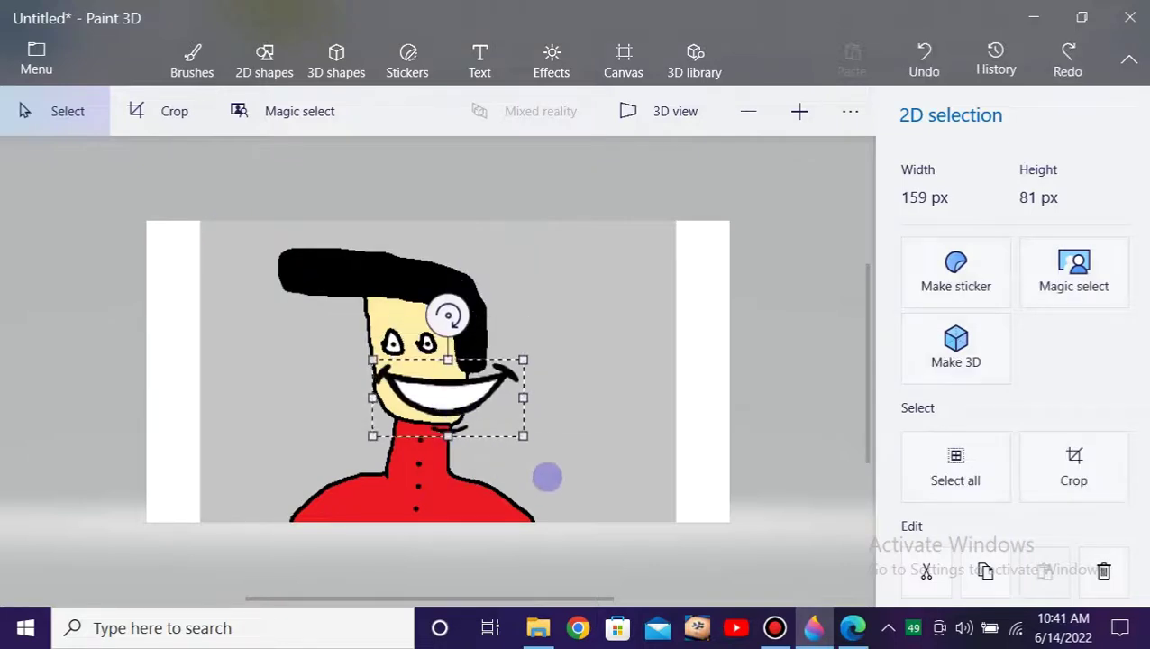
left_click_drag(524, 436, 431, 405)
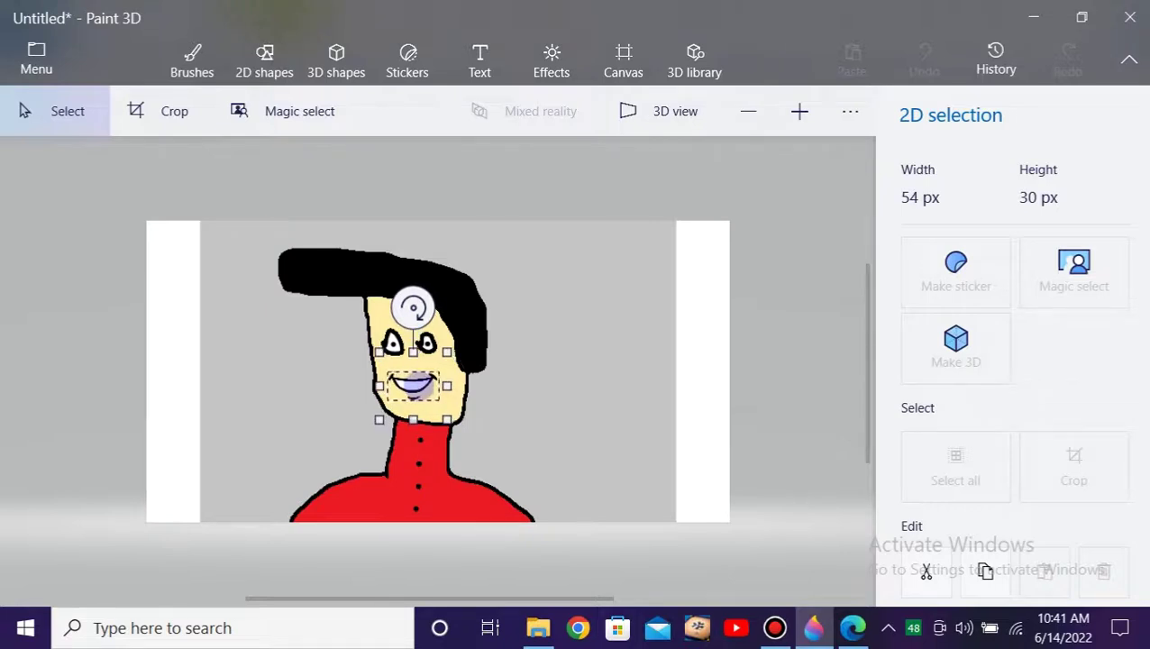
left_click_drag(412, 389, 415, 388)
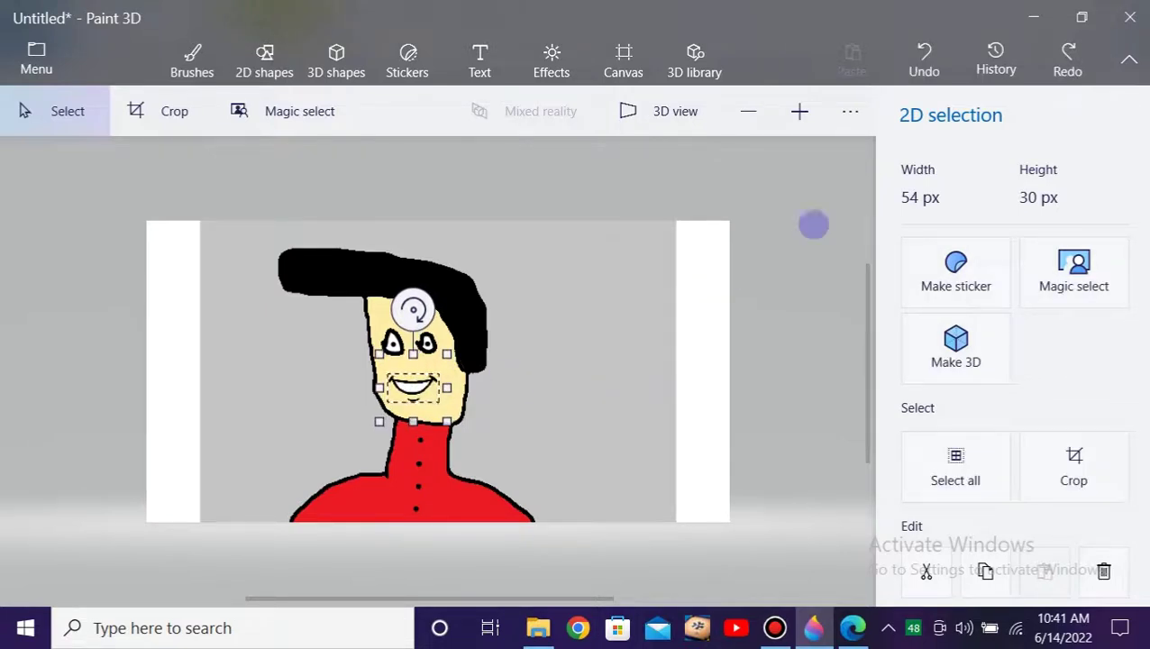
left_click(831, 214)
Crop the white side strips off the T or S character image, to 497 x 317 px
left_click(163, 111)
left_click_drag(148, 375, 209, 383)
mouse_move(713, 387)
left_mouse_down()
mouse_move(696, 387)
mouse_move(720, 383)
left_mouse_up()
left_click_drag(729, 375, 675, 373)
left_click(1069, 578)
Save a copy as a PNG image named "T and S", checking the mouth shape's name in the men folder
left_click(36, 59)
left_click(110, 313)
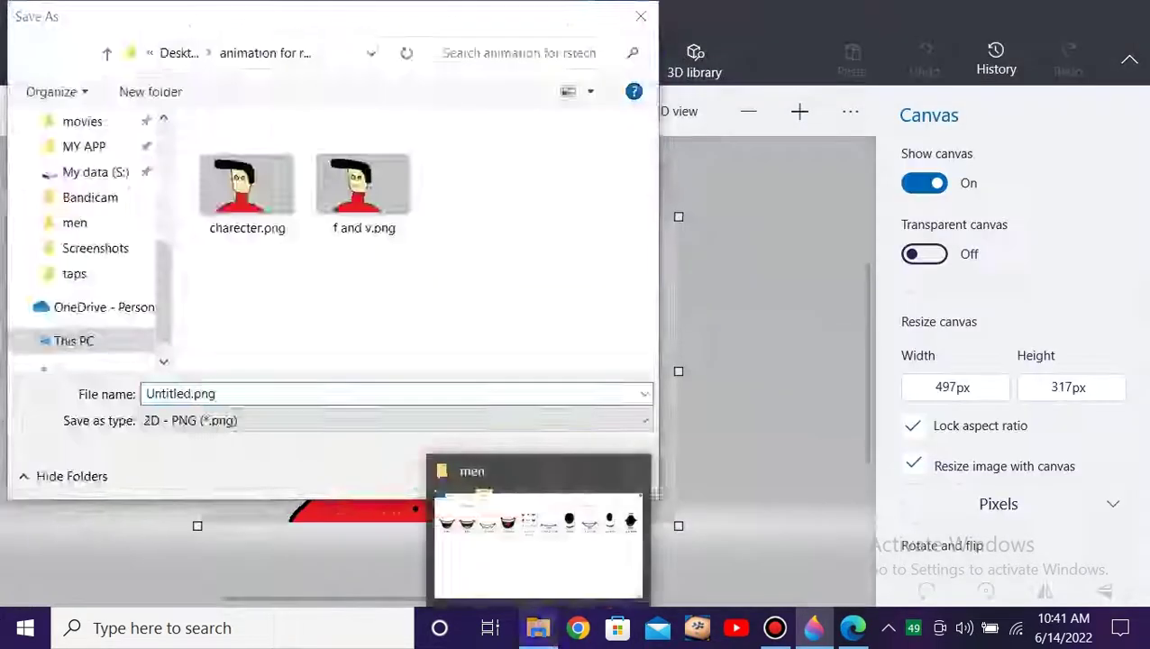
left_click(539, 628)
left_click(814, 628)
double_click(187, 394)
type("T and s")
left_click(479, 468)
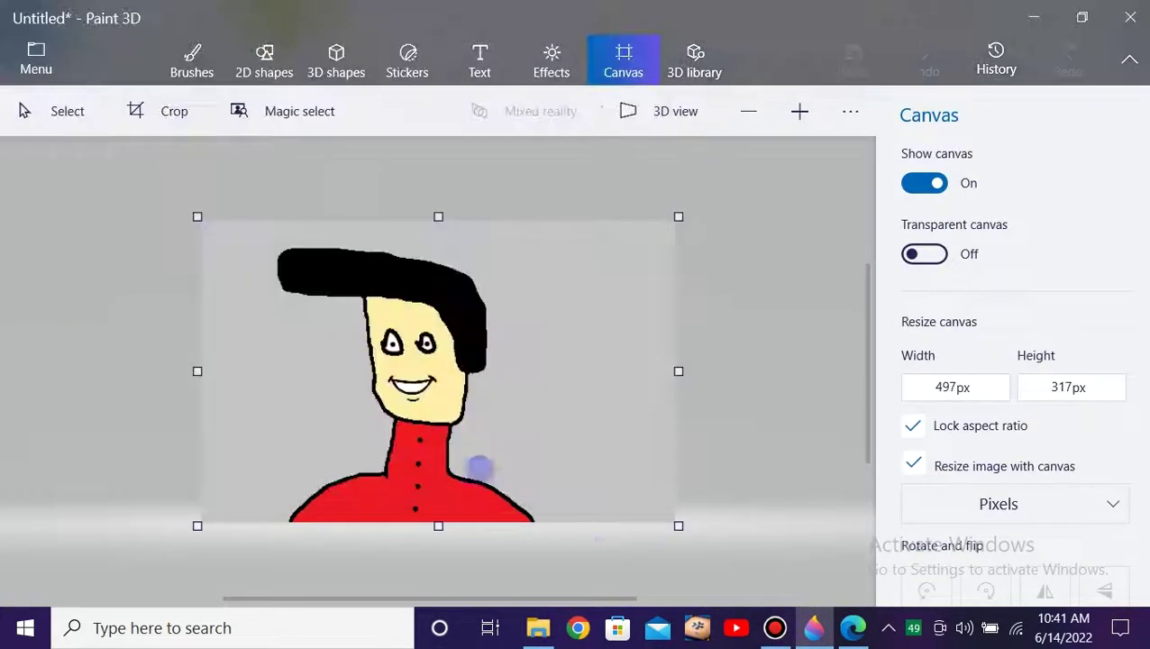
Insert the W or R.PNG mouth shape from the lip syncing > men folder
left_click(36, 58)
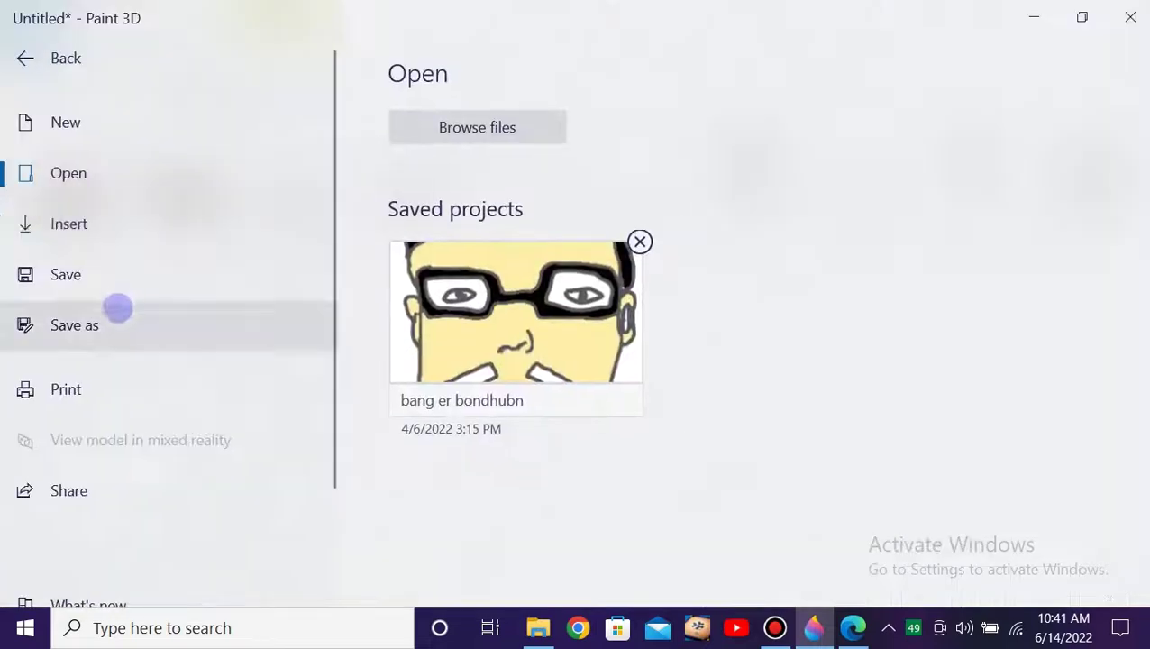
left_click(81, 222)
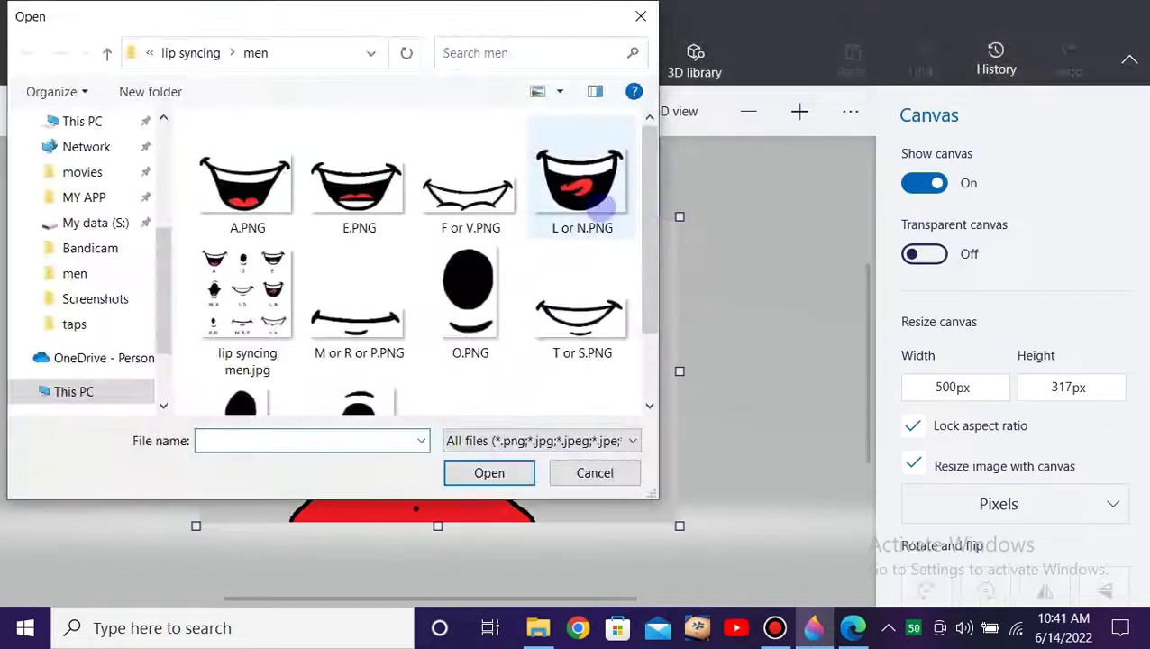
scroll(540, 298, "down", 2)
left_click(360, 351)
left_click(512, 472)
Shrink the W or R mouth and place it on the character's lower face
left_click_drag(401, 295, 381, 287)
left_click_drag(359, 259, 425, 388)
left_click_drag(457, 426, 436, 400)
left_click(623, 60)
left_click_drag(438, 217, 438, 260)
key("ctrl+z")
Crop the extra strips above and below the W or R character image, and switch to the brushes
left_click(160, 111)
left_click_drag(438, 220, 451, 261)
left_click_drag(440, 521, 463, 480)
left_click(182, 252)
left_click(194, 72)
Save a copy of the W or R character as a PNG in the animation for rstech folder, its name starting with W
scroll(596, 503, "down", 1)
left_click(36, 62)
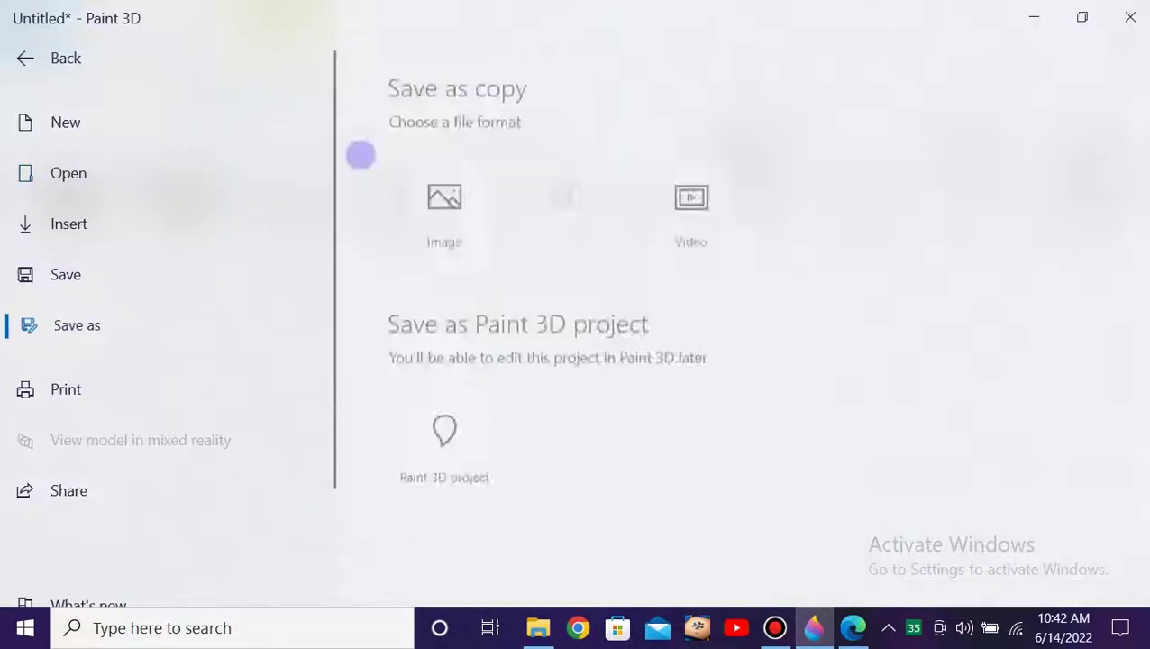
left_click(445, 216)
left_click(774, 627)
left_click(774, 627)
left_click(538, 627)
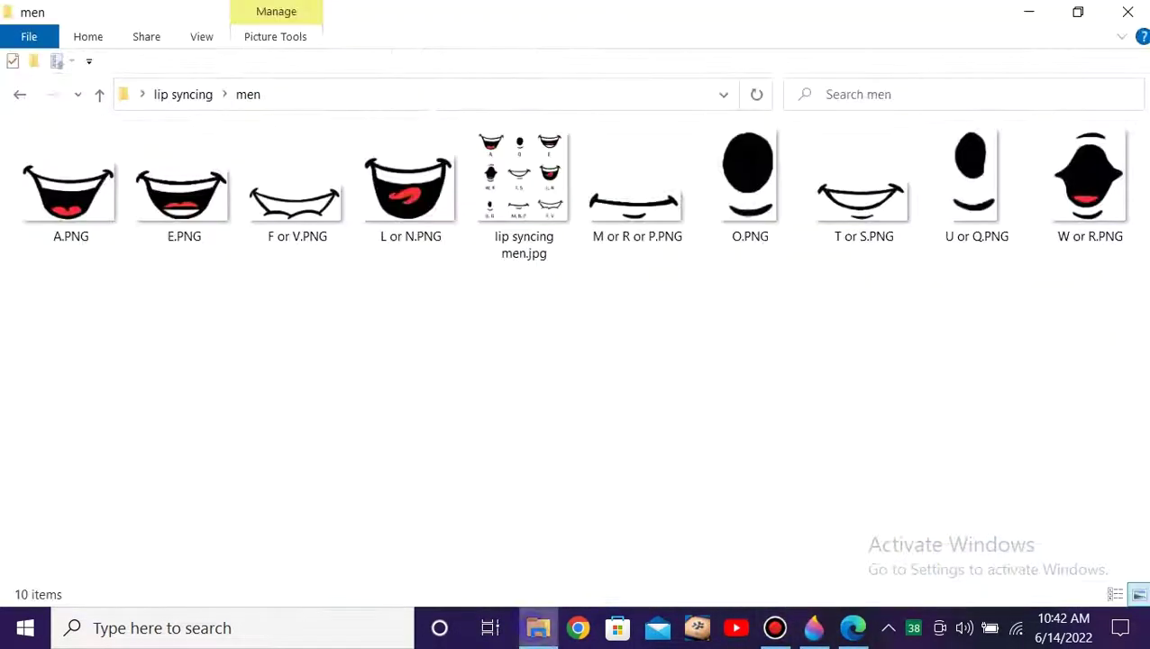
left_click(814, 628)
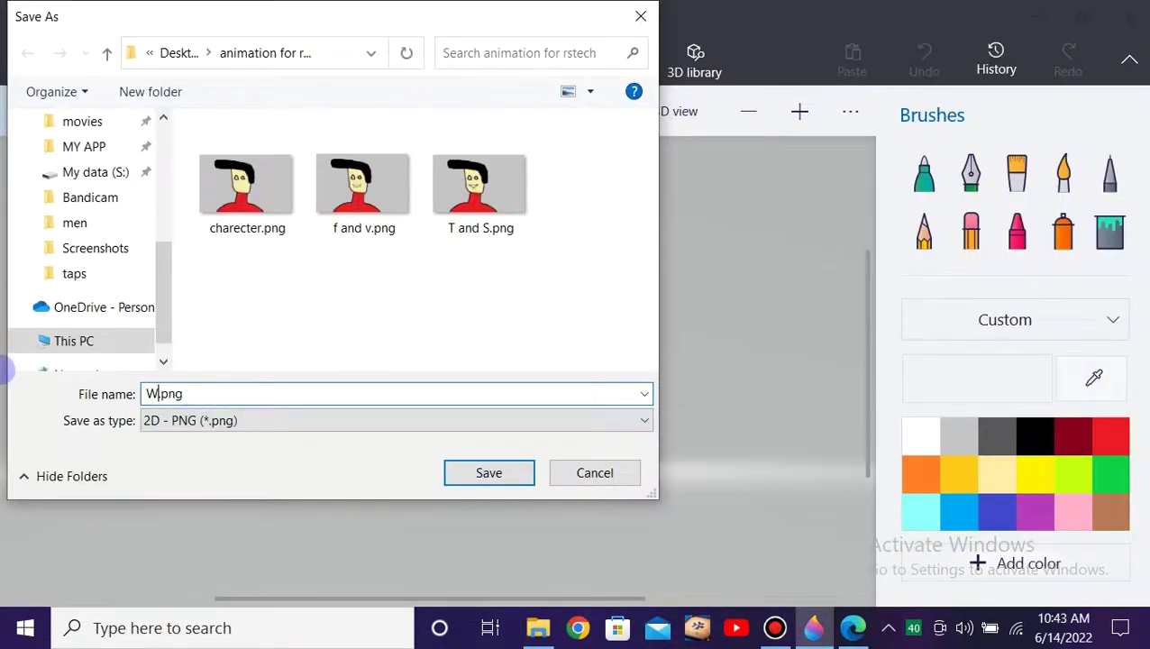
left_click(495, 470)
Insert the E.PNG mouth shape from the lip syncing > men folder
left_click(36, 64)
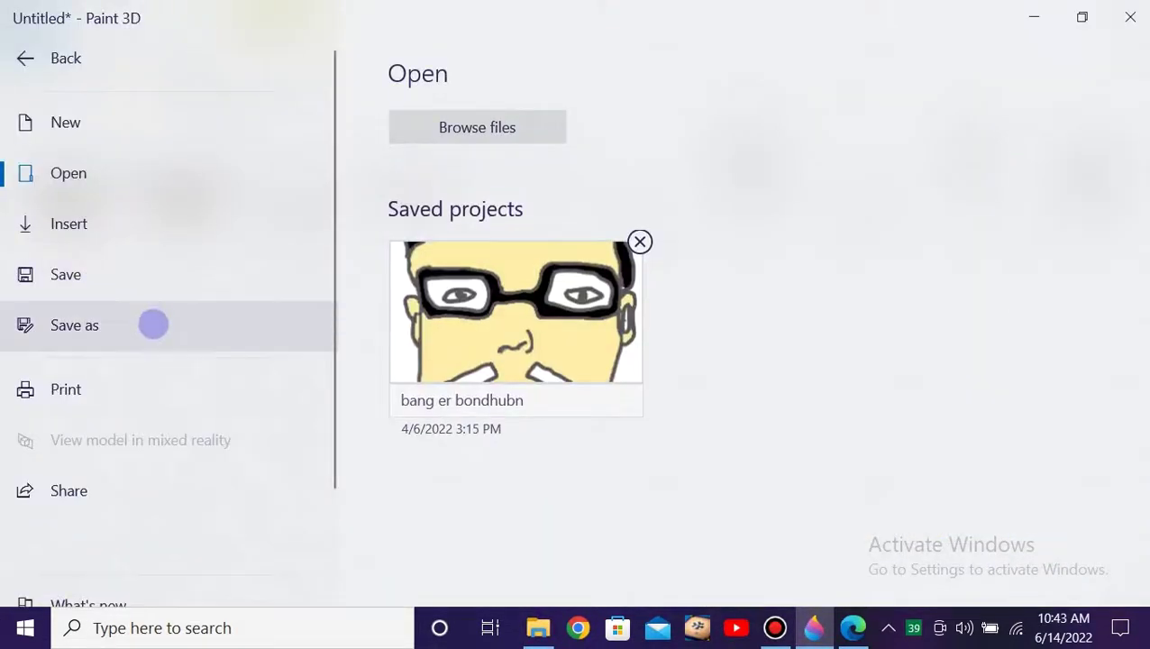
left_click(162, 224)
left_click(357, 180)
left_click(508, 475)
Shrink the E mouth and place it on the character's lower face
left_click_drag(641, 484, 434, 387)
left_click_drag(460, 404, 422, 389)
left_click(637, 448)
Crop the E character image on all four sides to the gray background, and switch to the brushes
left_click(180, 117)
left_click_drag(233, 372, 264, 376)
left_click_drag(454, 257, 456, 263)
left_click_drag(643, 374, 610, 374)
left_click_drag(436, 486, 436, 480)
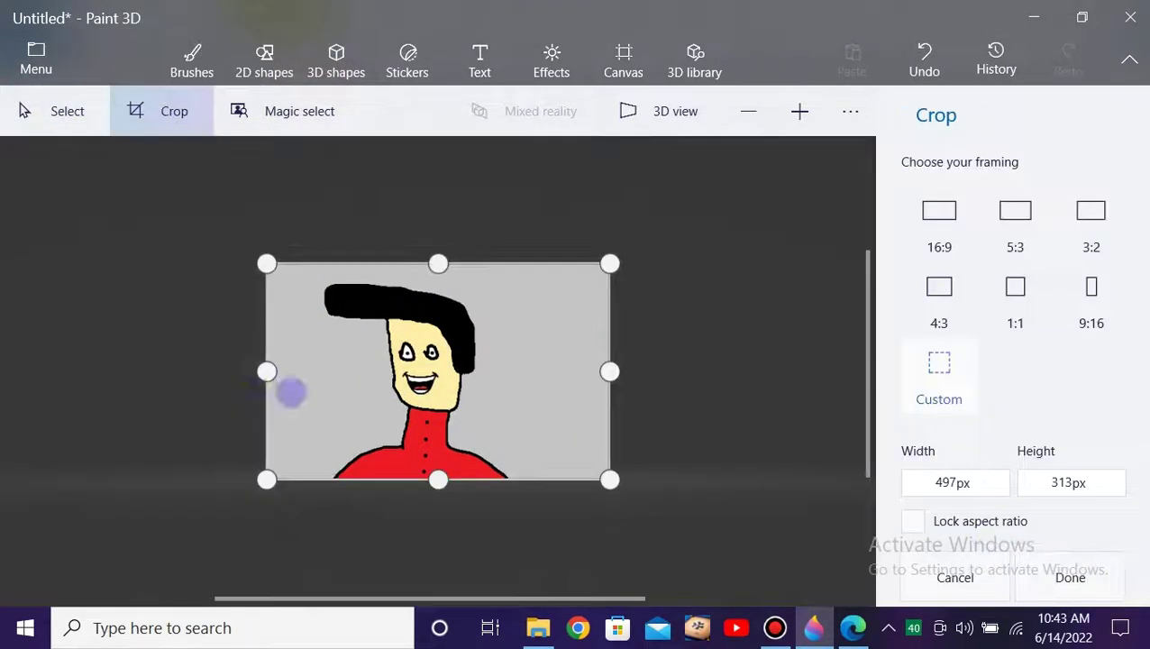
left_click_drag(264, 372, 268, 371)
left_click(192, 56)
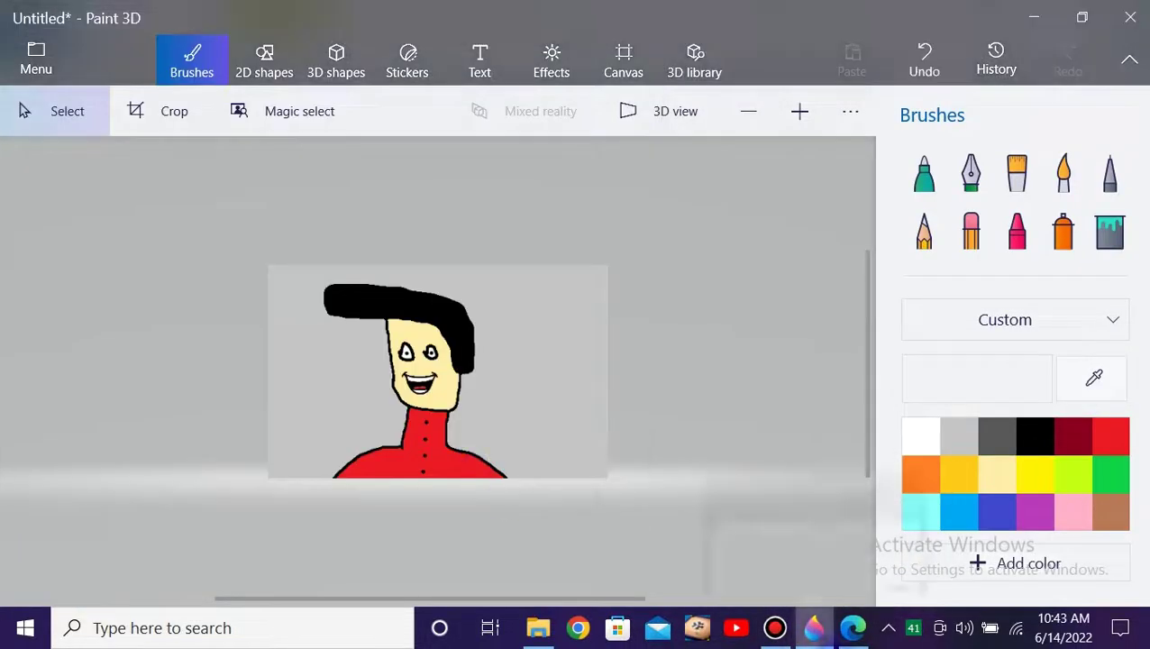
Undo the last edits to the E character image and insert the A.PNG mouth shape onto the character
left_click(926, 65)
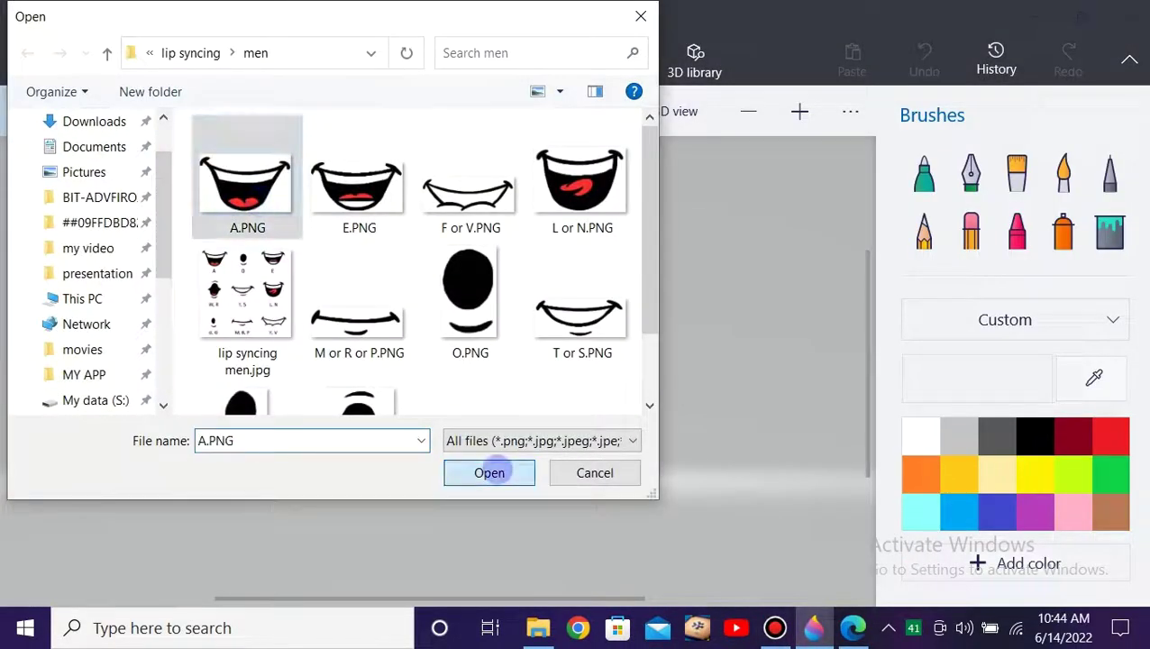
left_click(489, 472)
left_click(1074, 267)
mouse_move(413, 360)
left_mouse_down()
mouse_move(514, 356)
mouse_move(329, 334)
left_mouse_up()
left_click(1046, 599)
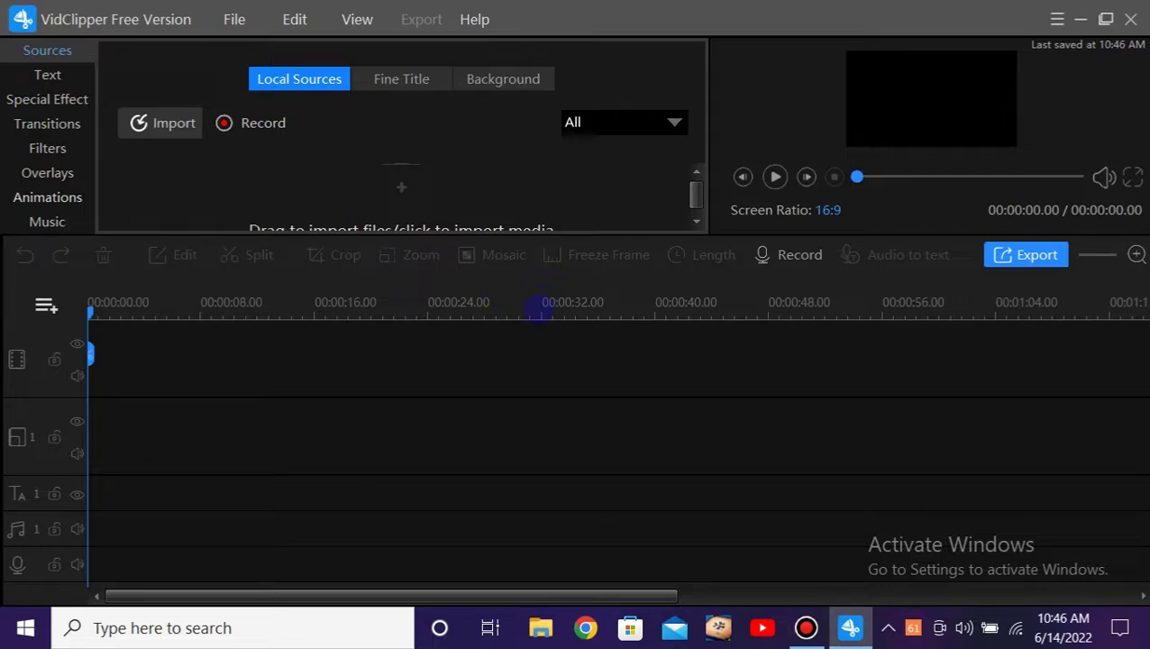
Import the character PNGs W and R, T and S, f and v, E and A into VidClipper's local sources
left_click(577, 287)
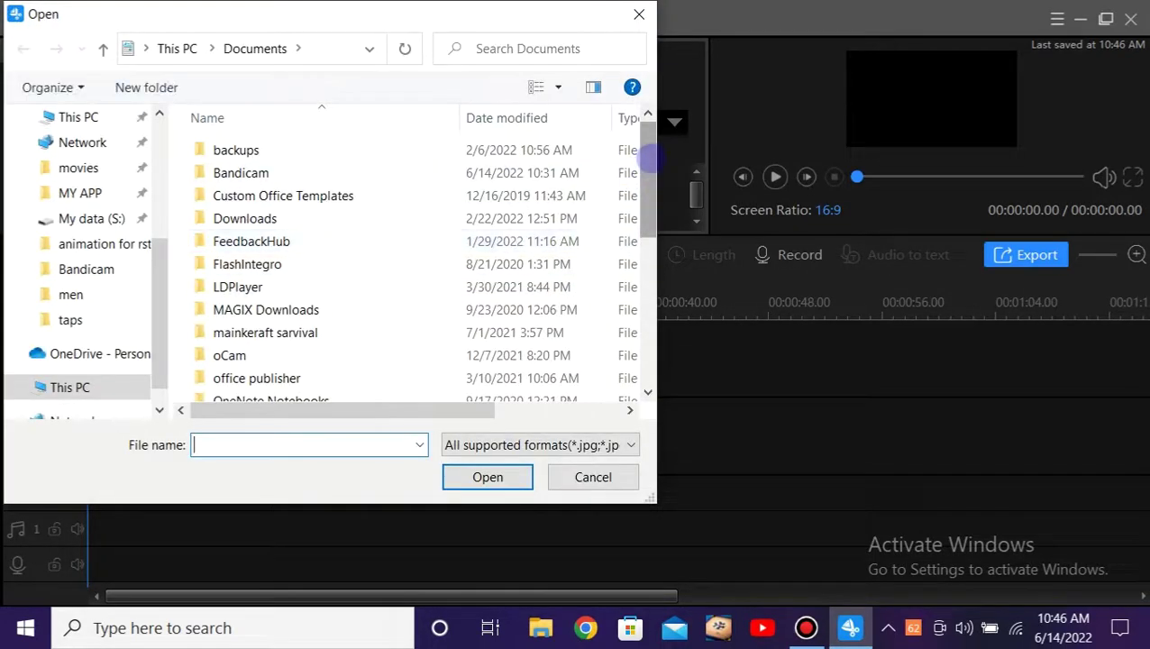
left_click_drag(164, 279, 161, 149)
left_click(113, 160)
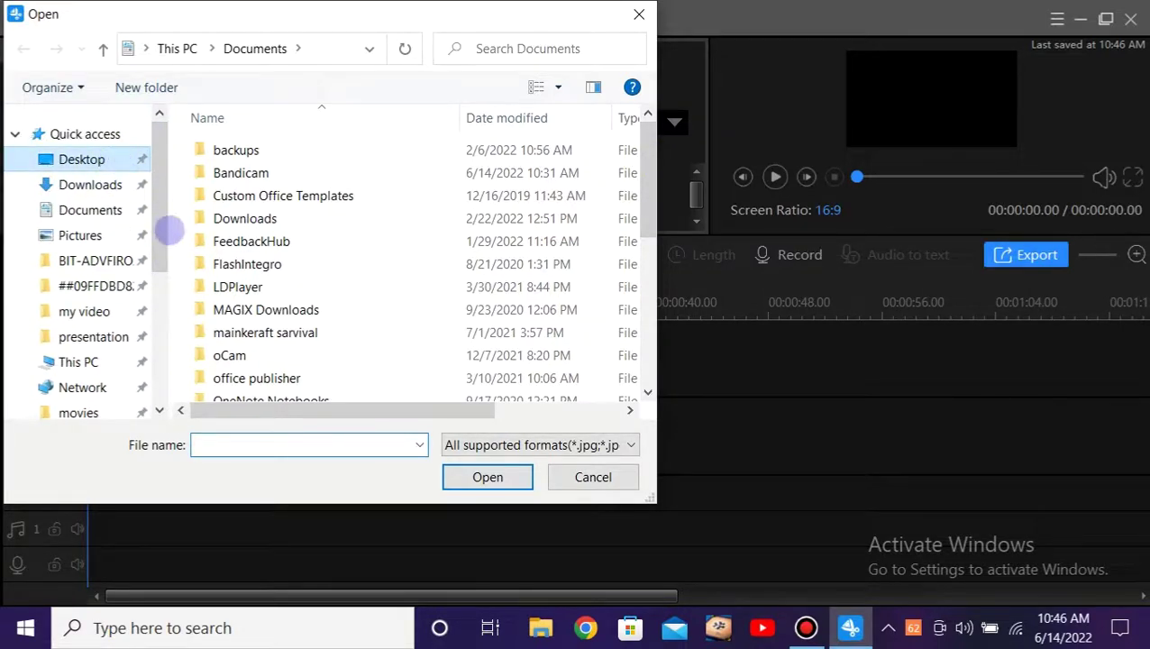
left_click(505, 477)
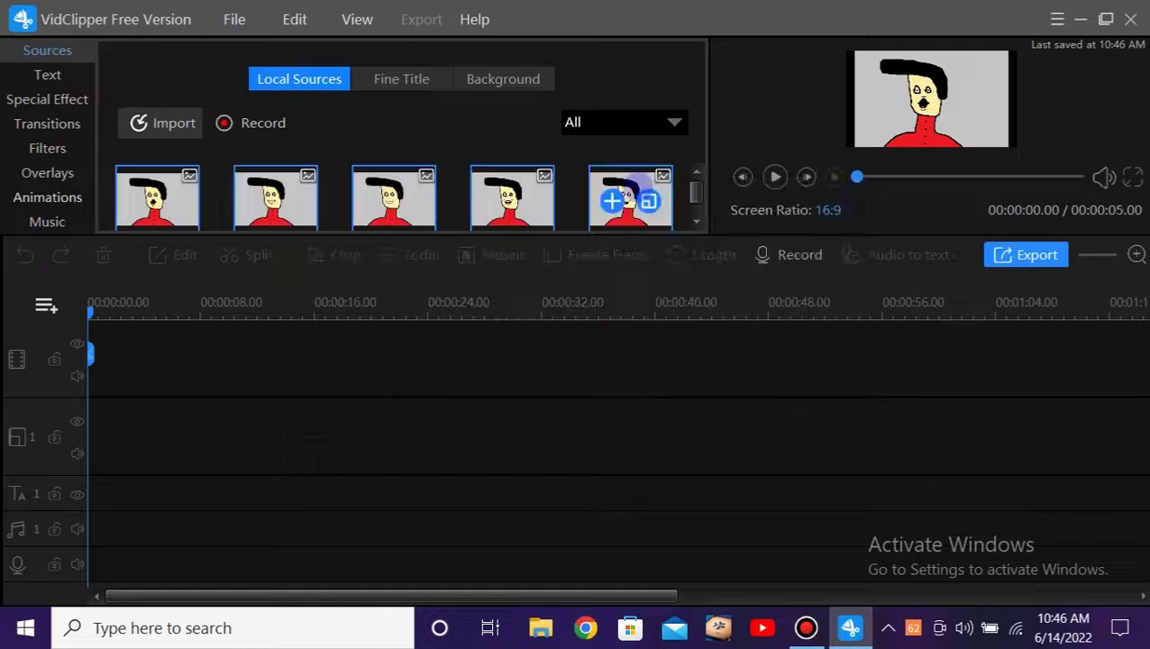
left_click_drag(505, 203, 649, 282)
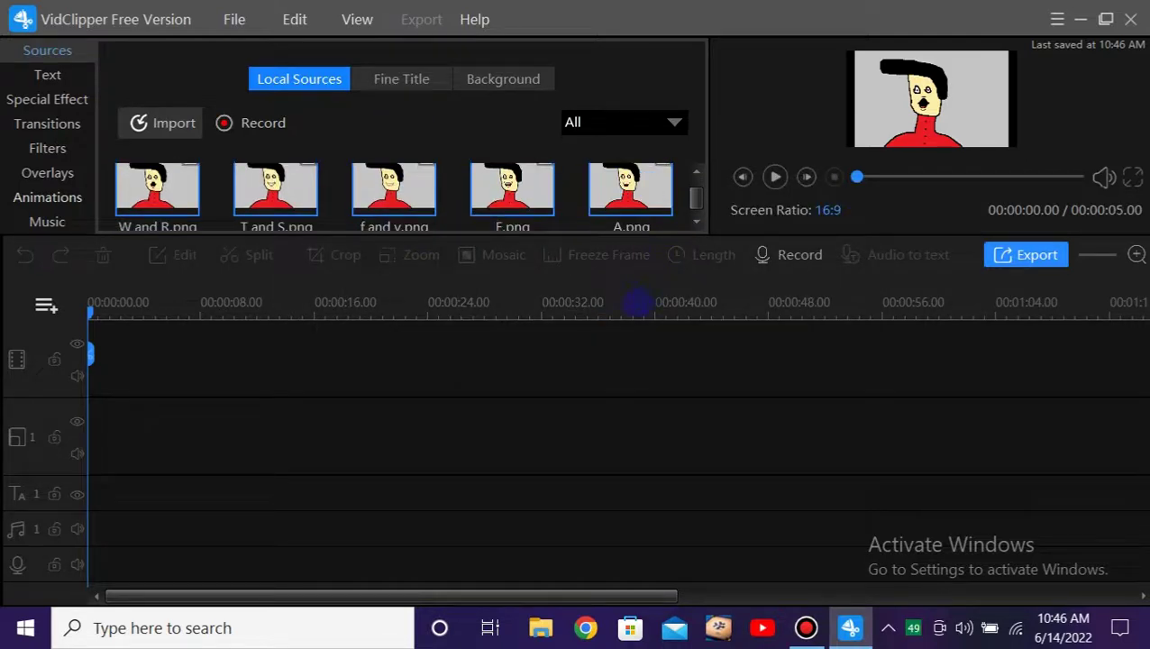
left_click(783, 370)
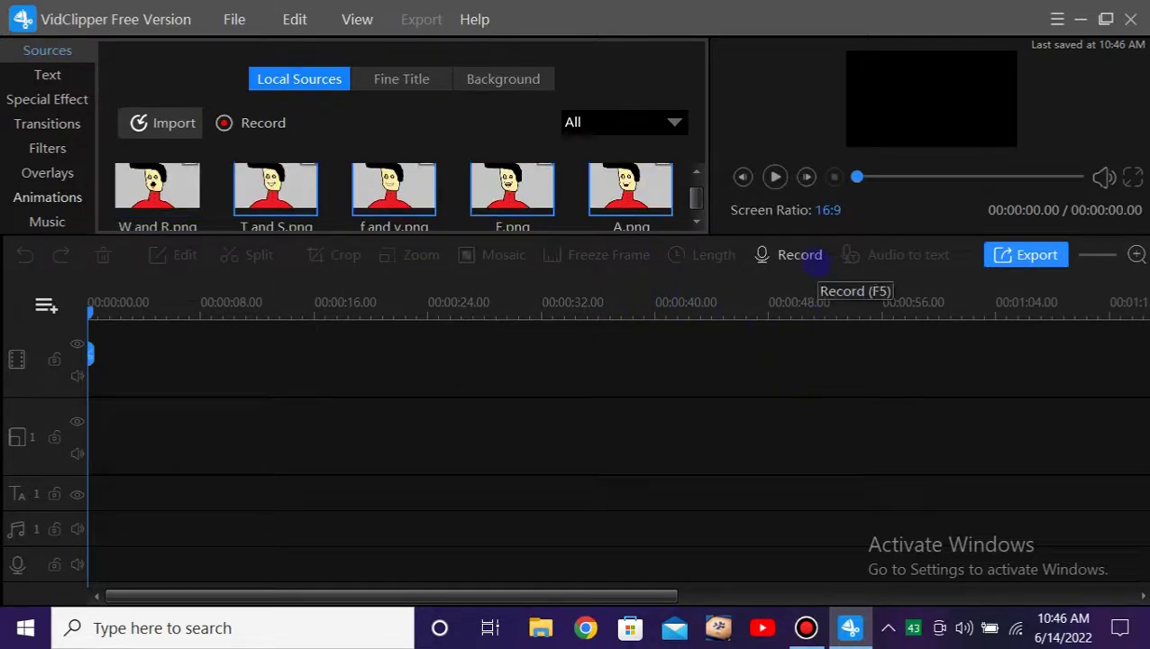
Record a voice-over of about 3.9 seconds onto the timeline and play it back
left_click(788, 255)
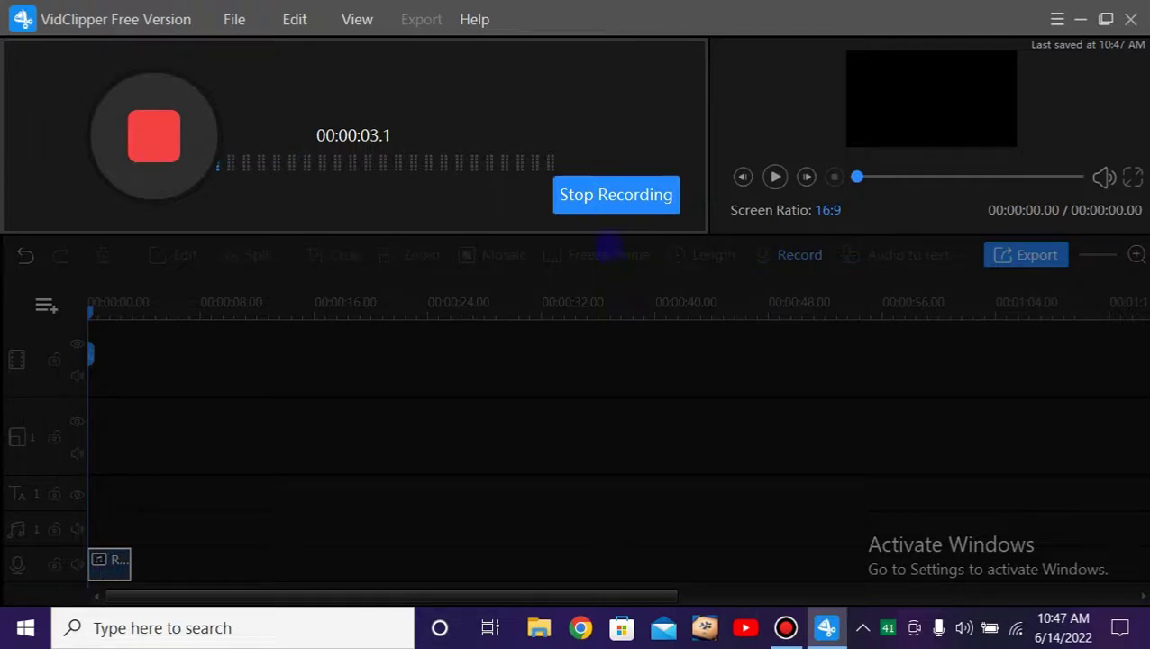
left_click(602, 207)
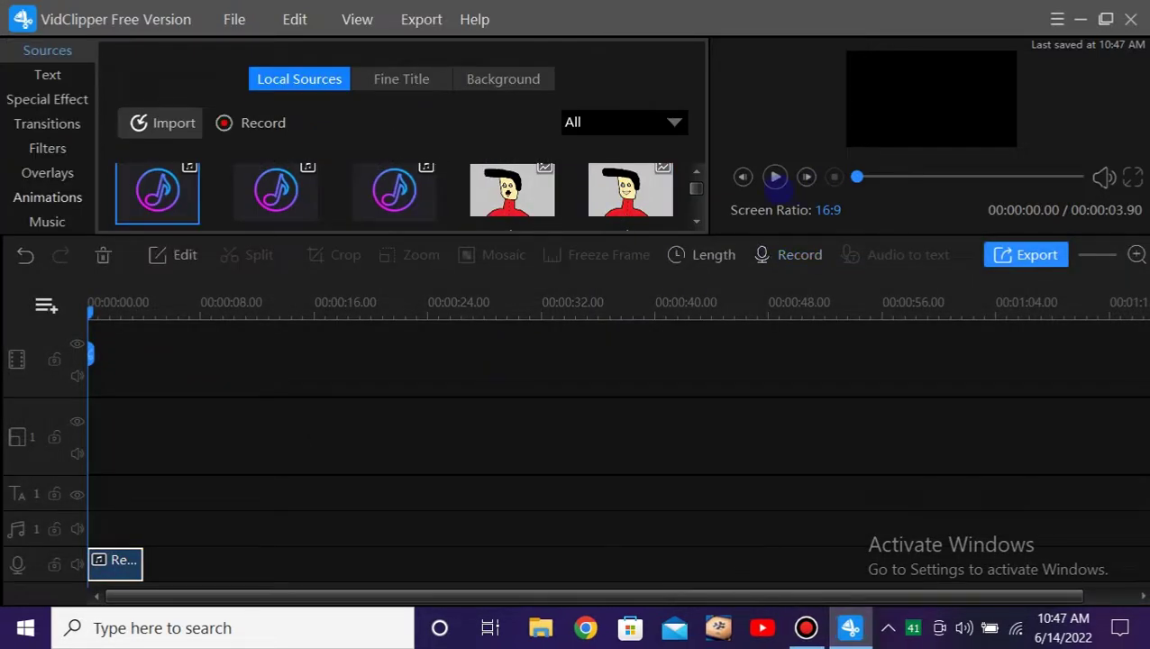
left_click(775, 177)
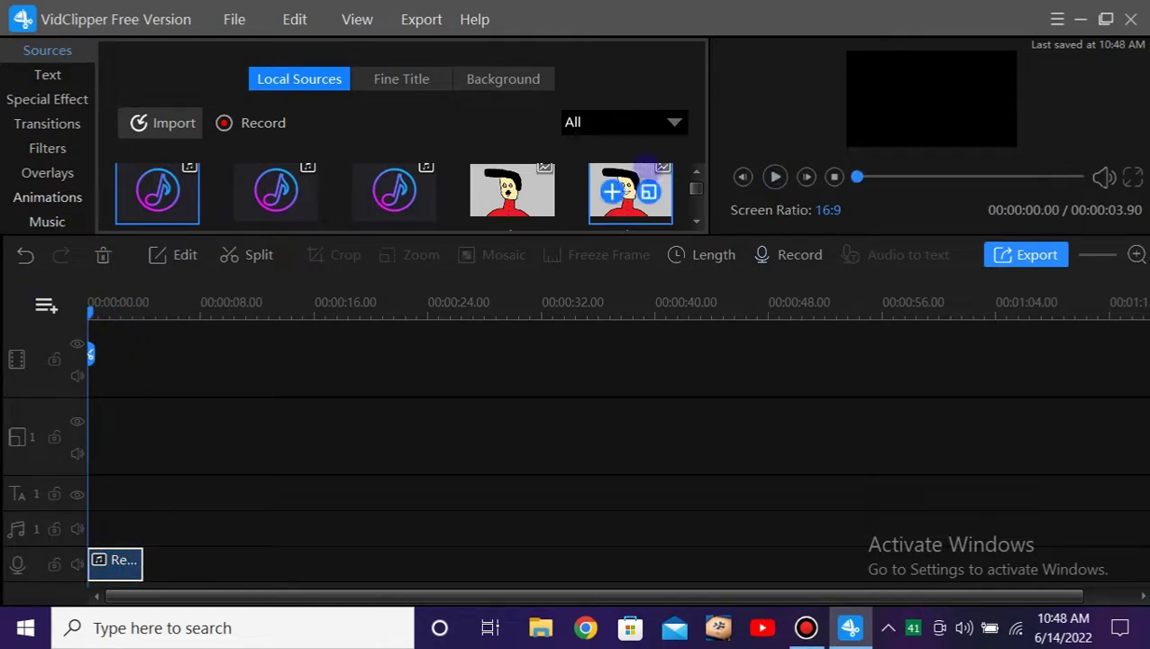
Place A.png followed by E.png on the main video track and preview them from the start
scroll(622, 194, "down", 1)
scroll(613, 212, "up", 1)
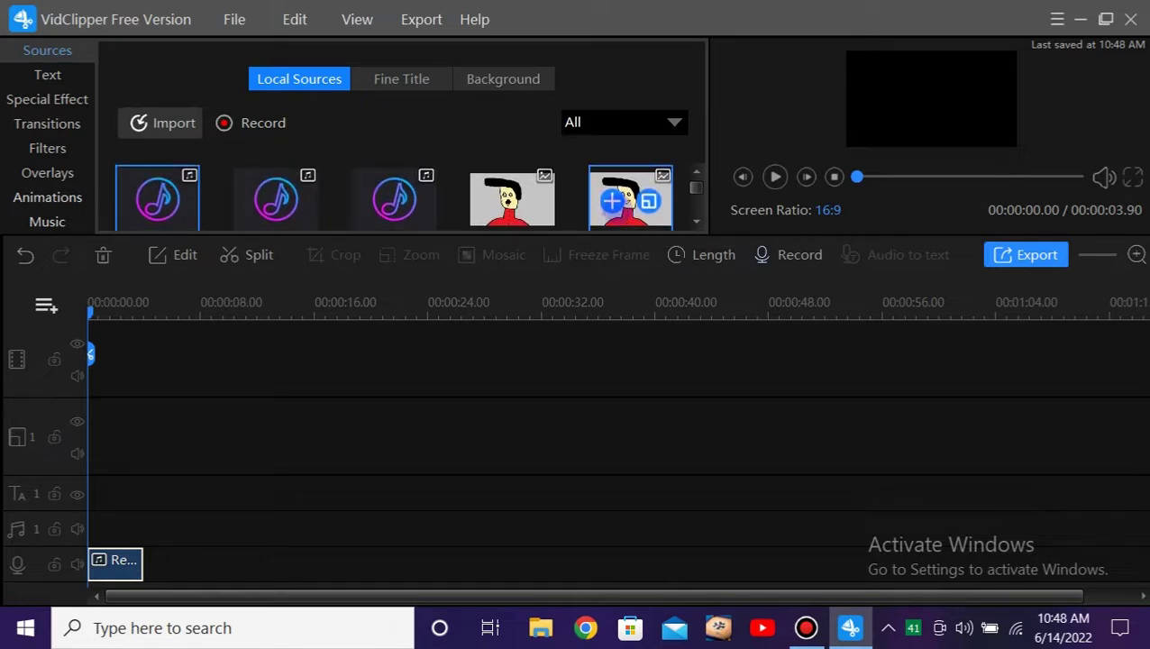
scroll(631, 189, "down", 3)
scroll(636, 187, "down", 1)
left_click(375, 174)
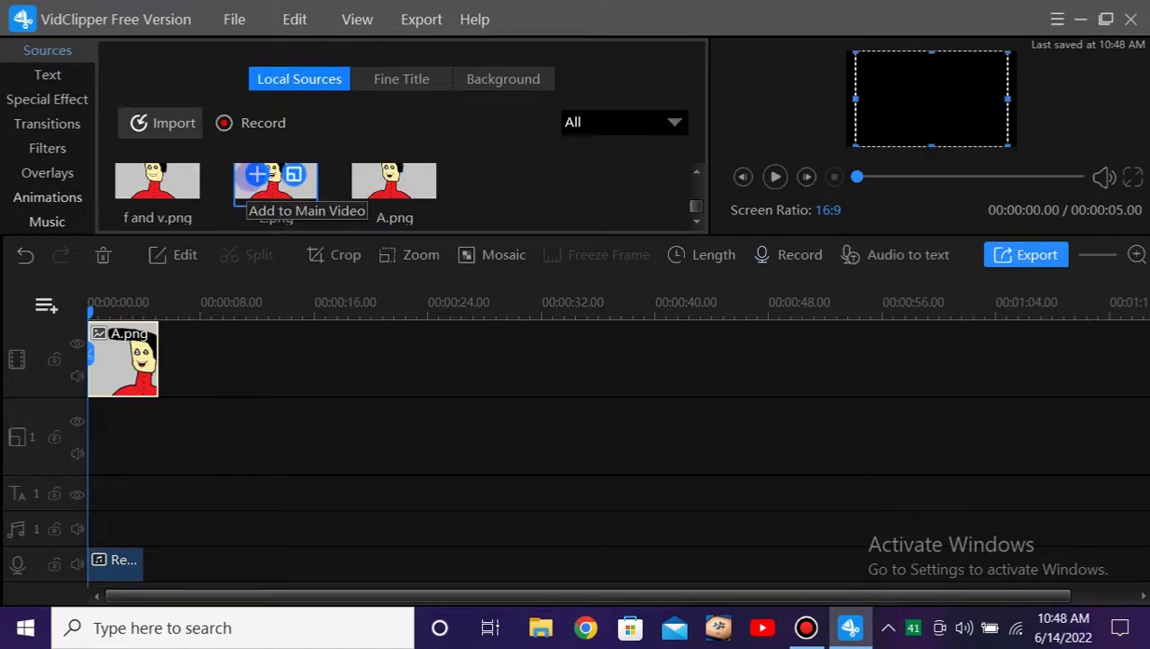
left_click(257, 174)
left_click(129, 373)
left_click_drag(158, 311, 302, 308)
left_click_drag(159, 373, 131, 375)
left_click_drag(155, 313, 72, 324)
key("space")
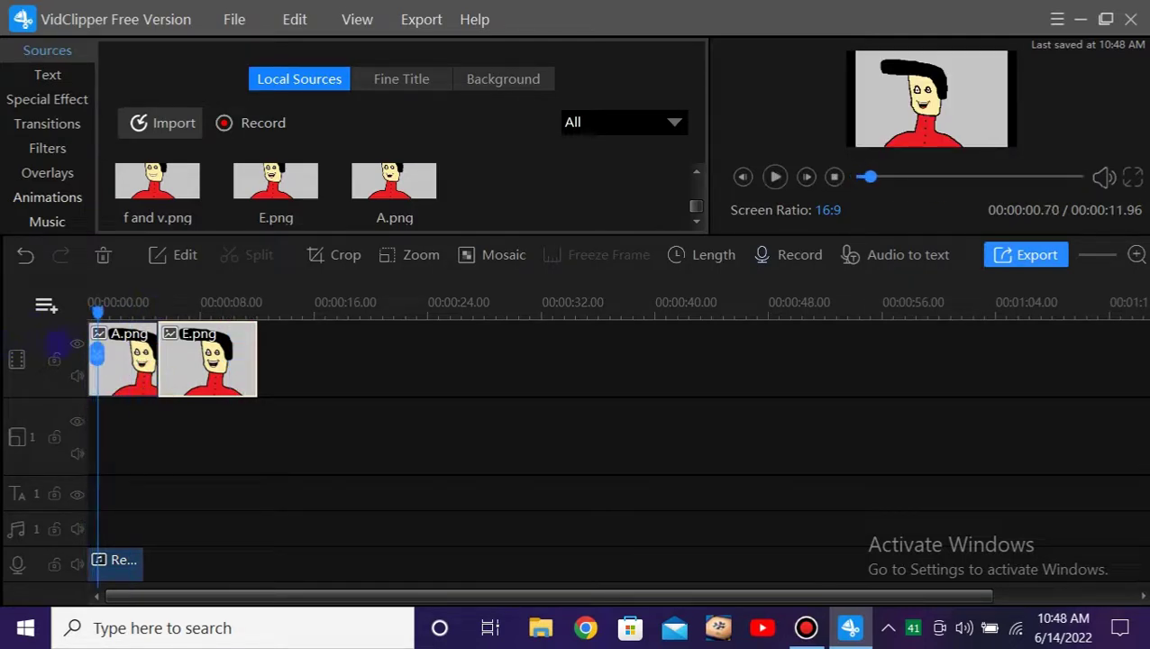
Reduce the main video track to one opening mouth clip of about 0.8 seconds and play it with the voice-over
left_click_drag(156, 345, 96, 351)
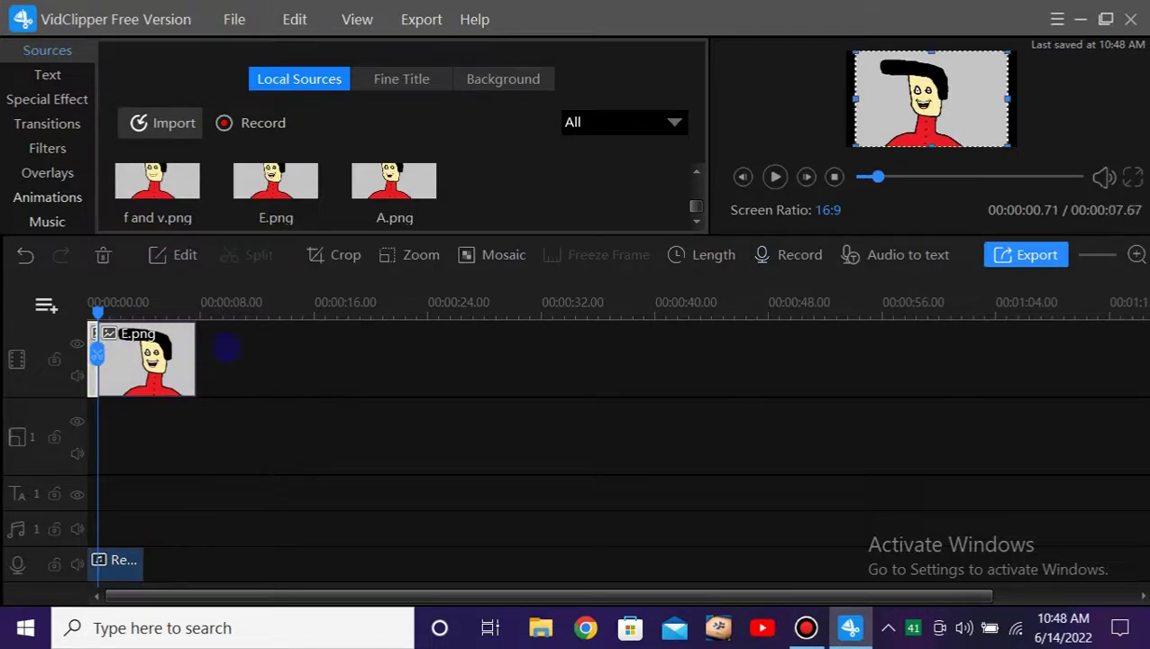
left_click_drag(187, 354, 96, 356)
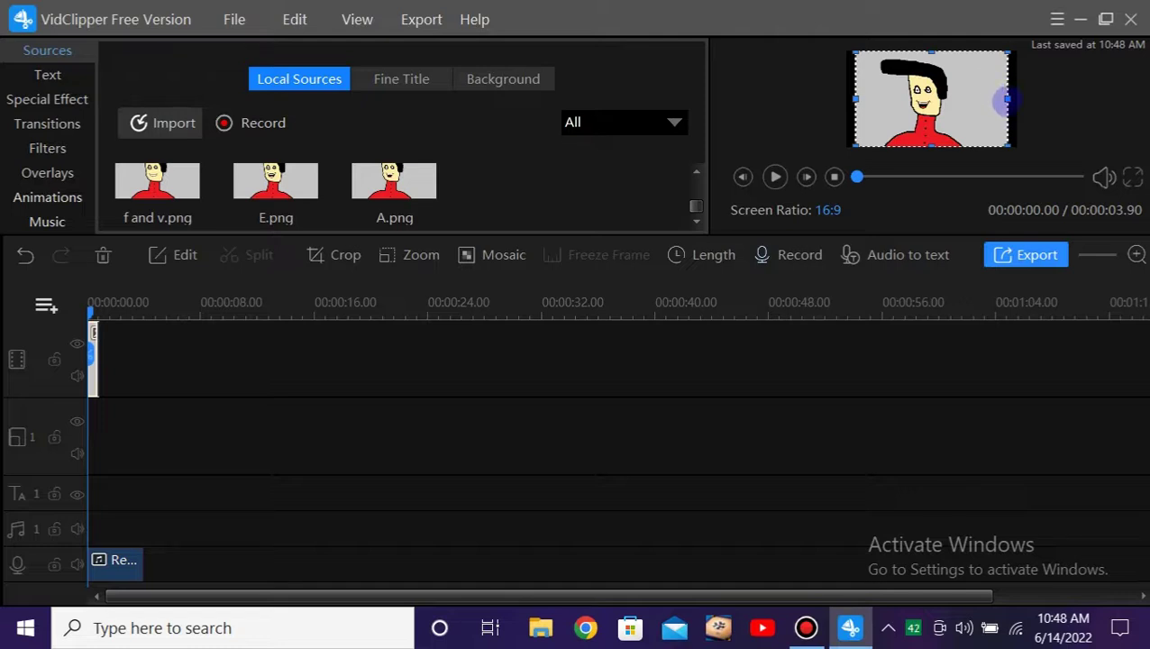
left_click(795, 461)
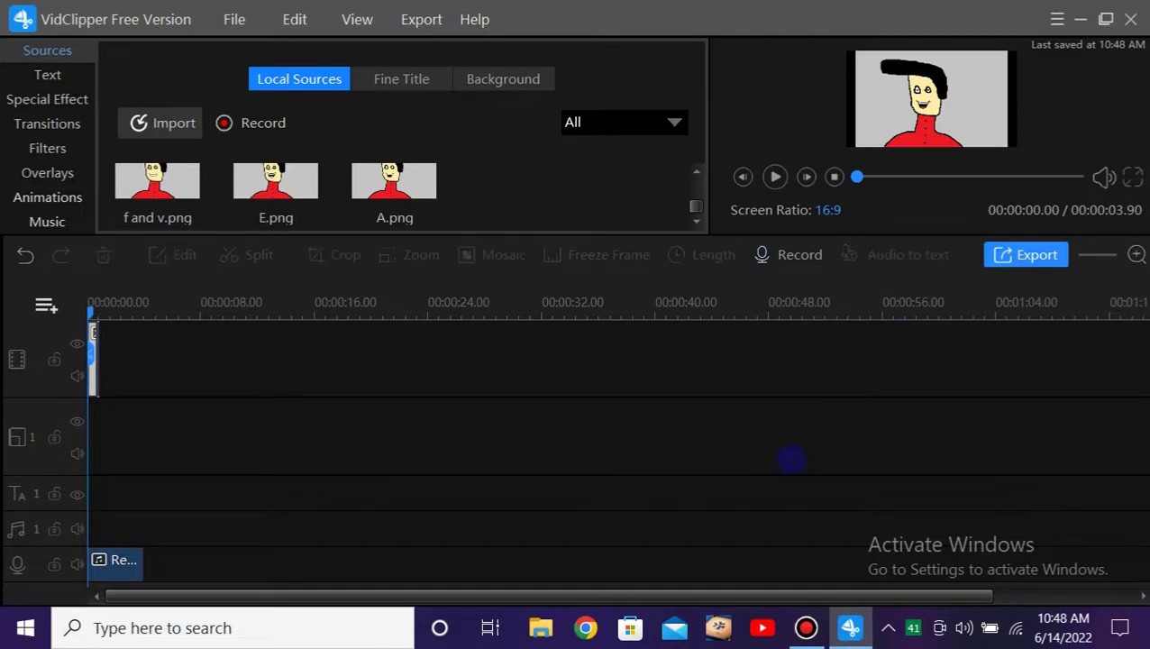
key("space")
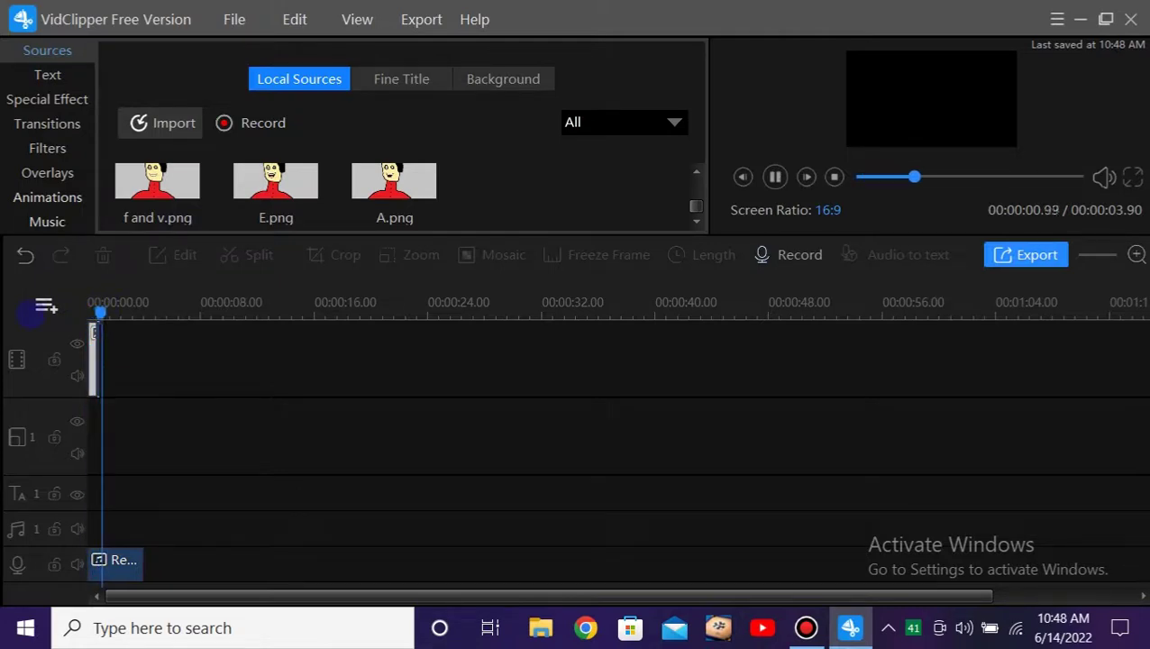
Add A.png and f and v.png after the opening clip and shorten both so the images end at about 2.02 seconds
mouse_move(411, 176)
left_click(374, 174)
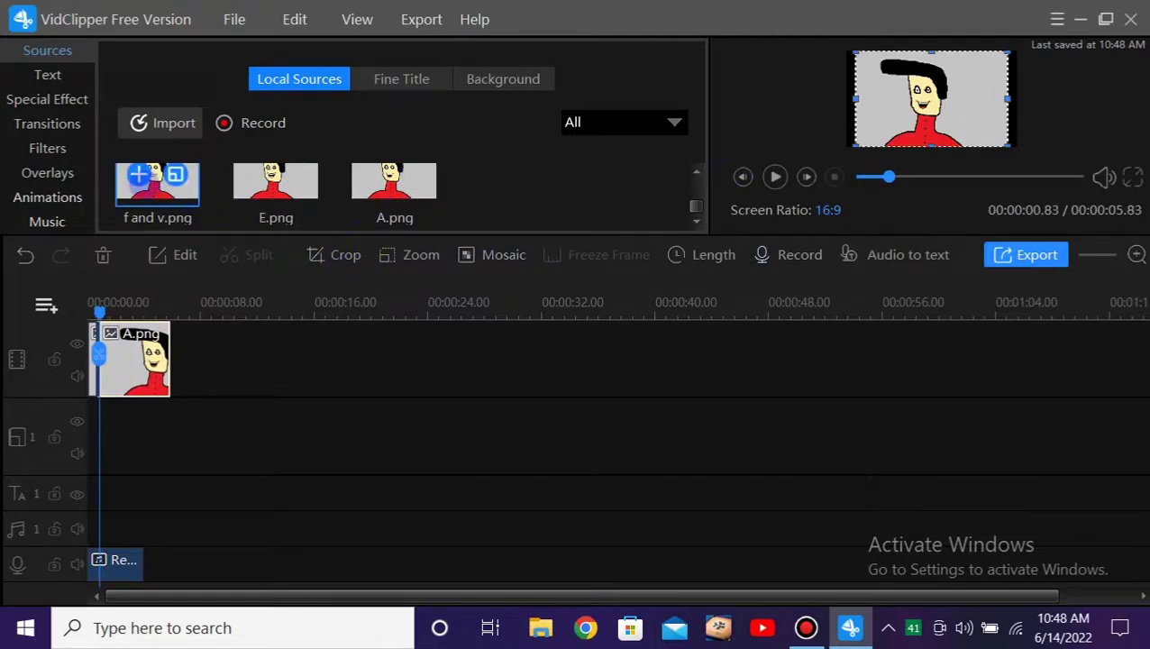
left_click(138, 174)
left_click_drag(136, 308, 75, 305)
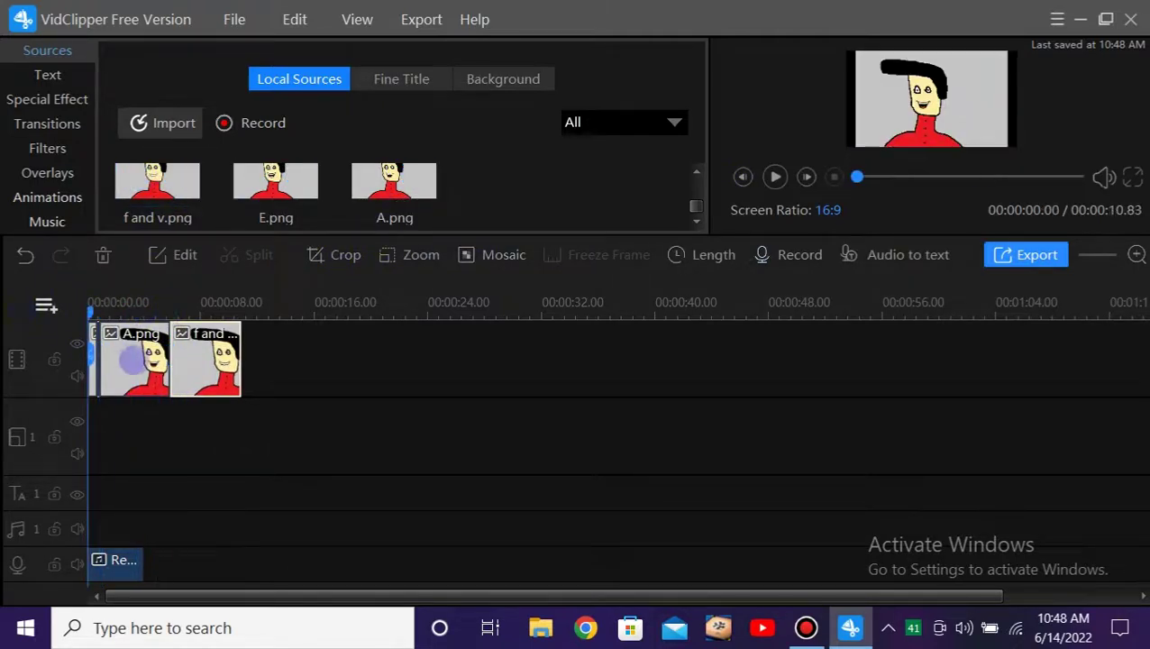
left_click(135, 358)
left_click_drag(170, 348, 109, 357)
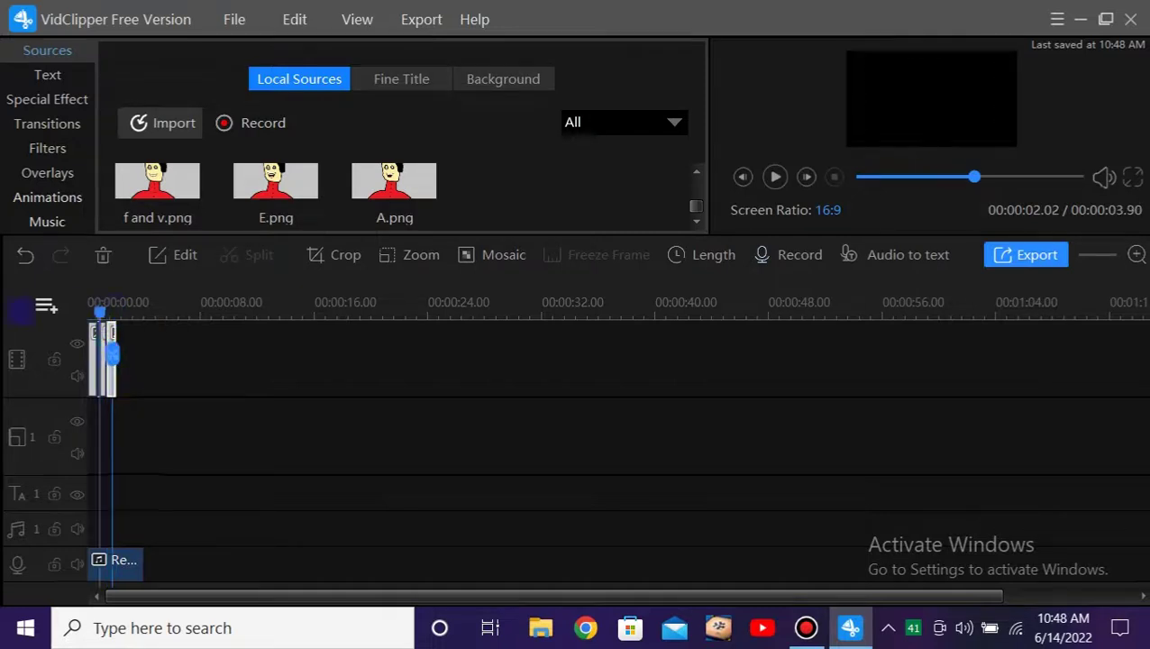
left_click(775, 176)
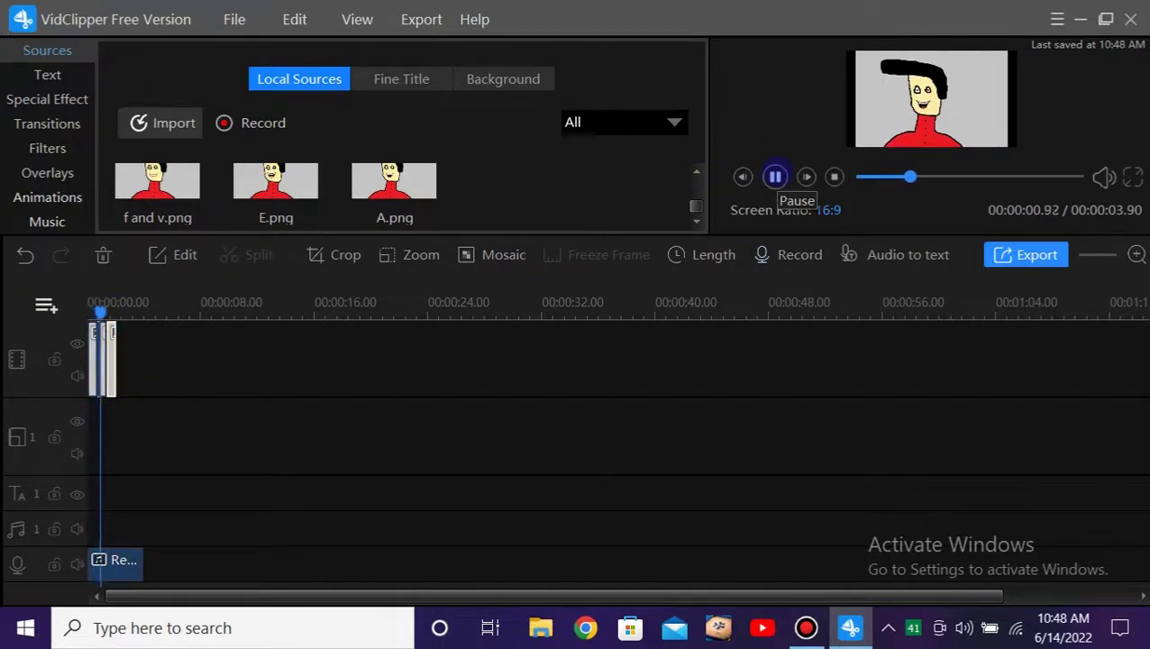
mouse_move(116, 354)
left_mouse_down()
mouse_move(144, 355)
mouse_move(116, 355)
left_mouse_up()
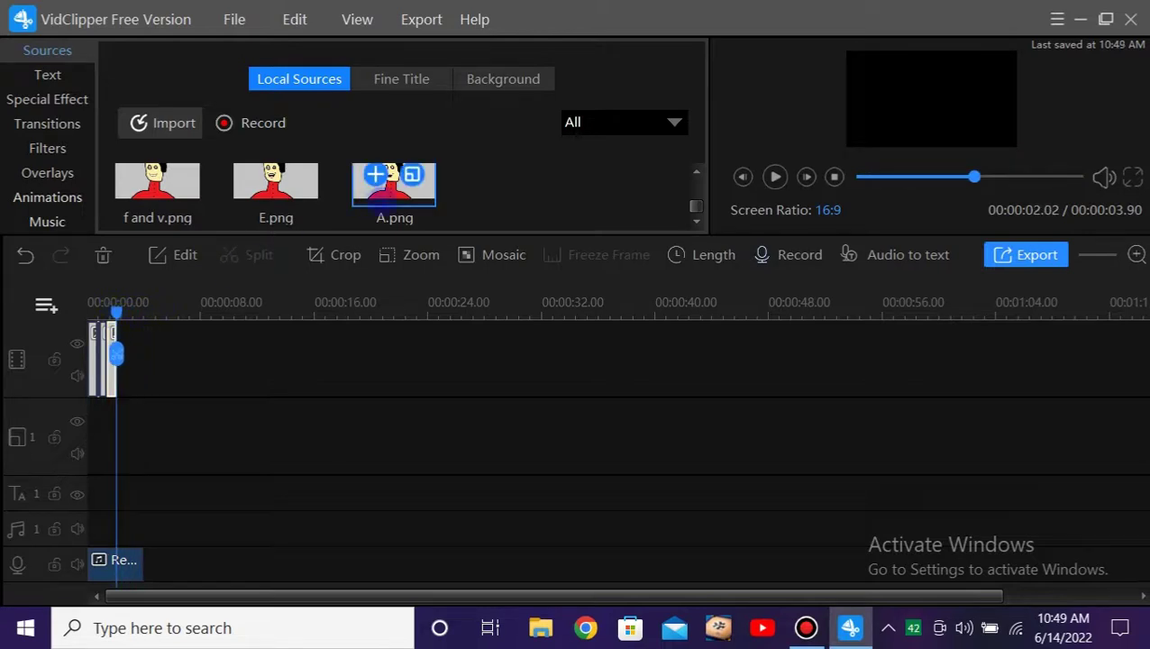
Add W and R.png at the end of the main video track and shorten it to end at about 2.14 seconds
scroll(690, 207, "up", 3)
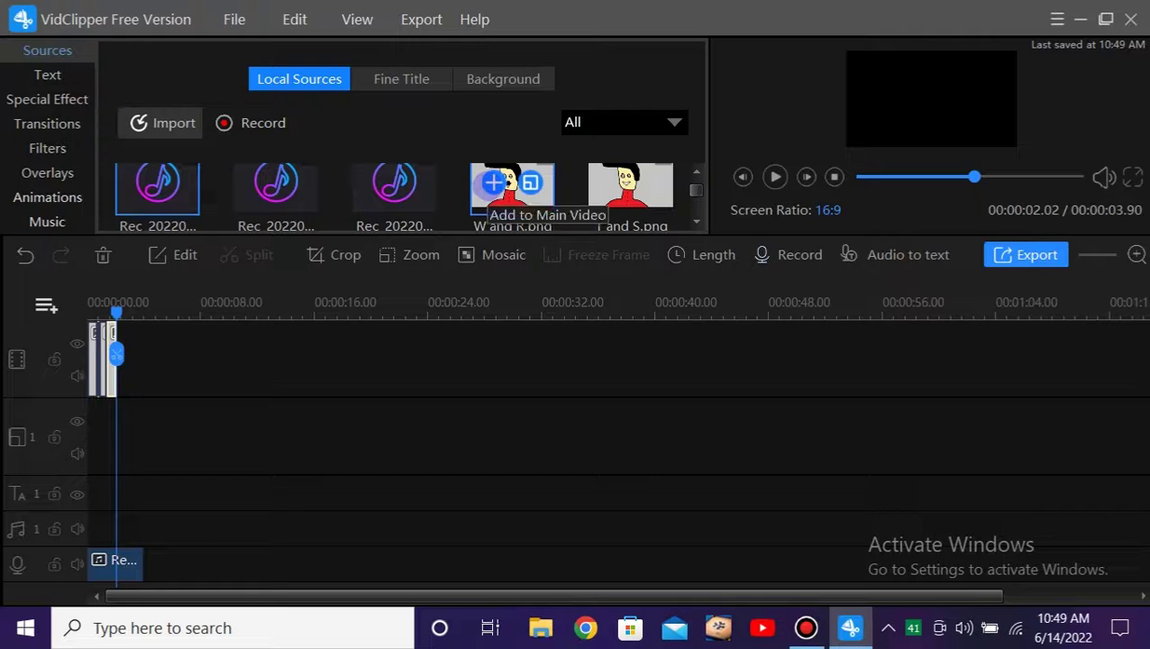
left_click(493, 183)
left_click_drag(116, 312, 56, 311)
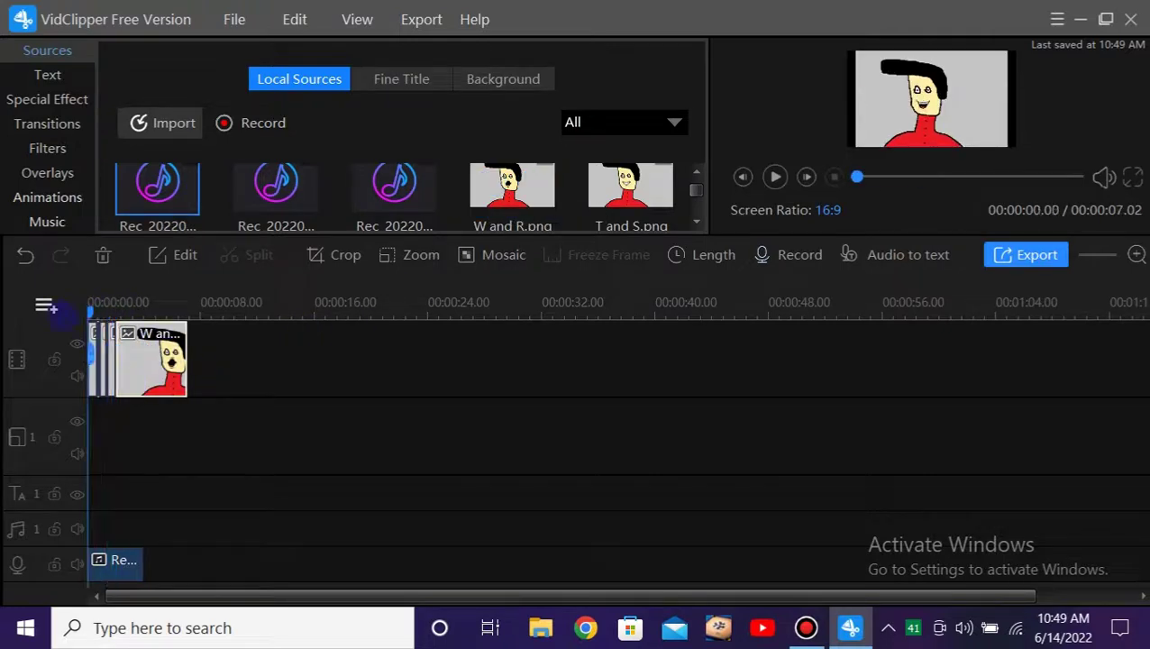
left_click_drag(187, 359, 124, 368)
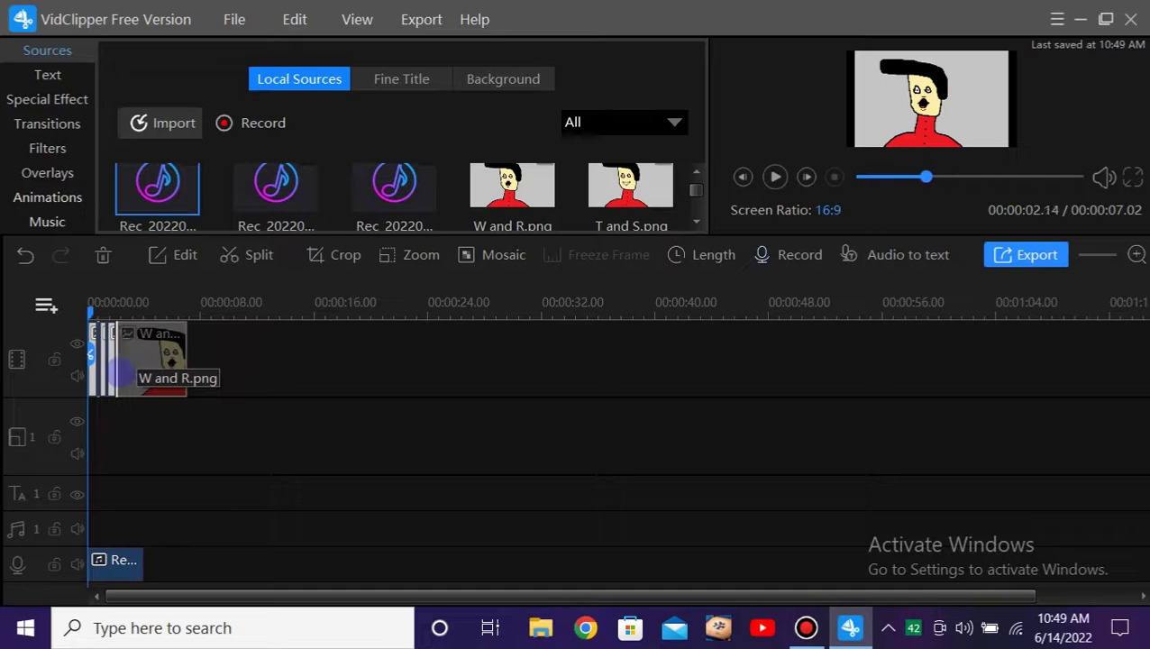
left_click_drag(123, 369, 117, 360)
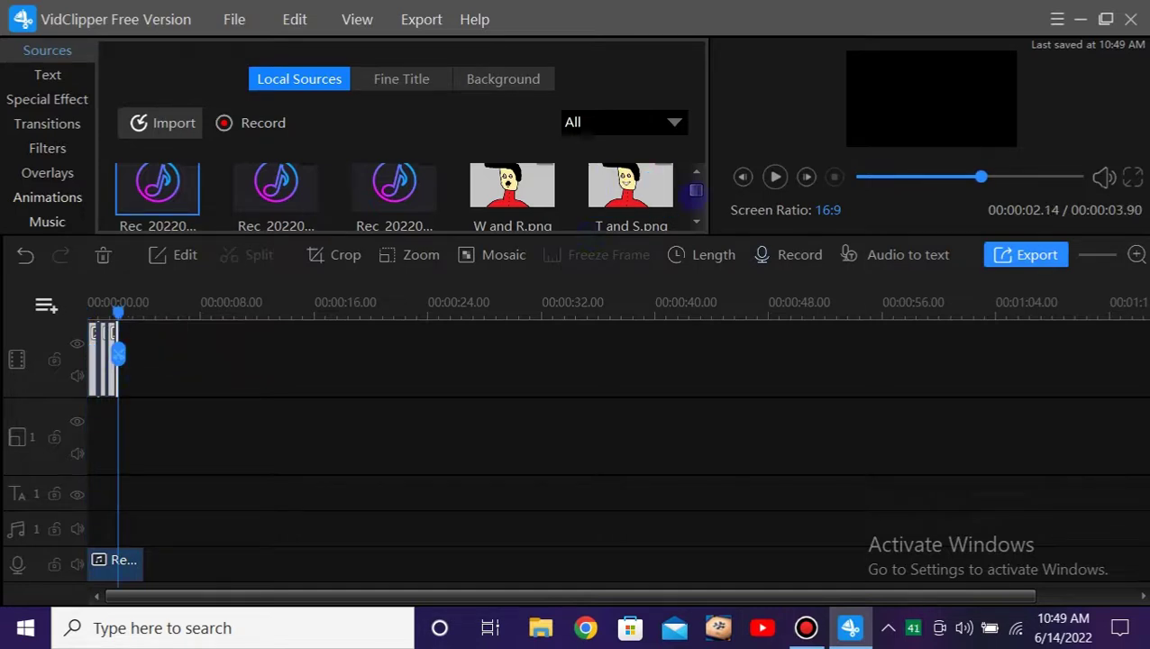
Add E.png at the end of the main video track, shortened to end at about 2.73 seconds, and play the result
scroll(692, 205, "down", 2)
mouse_move(318, 218)
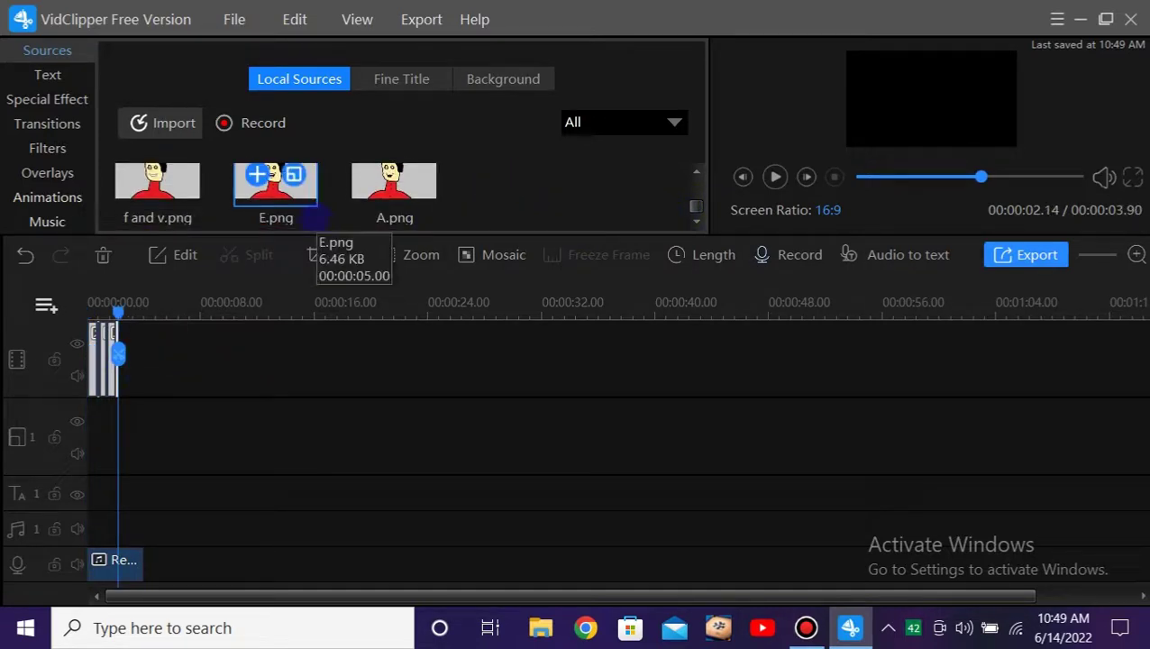
left_click(257, 174)
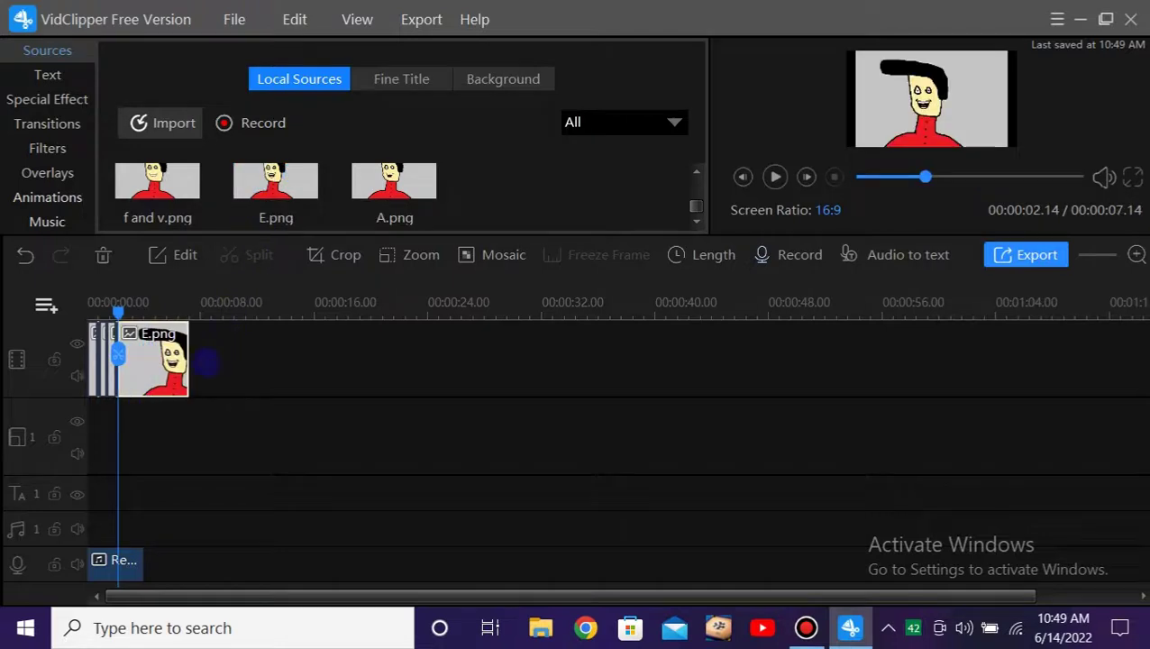
left_click_drag(117, 309, 79, 308)
left_click_drag(185, 347, 122, 353)
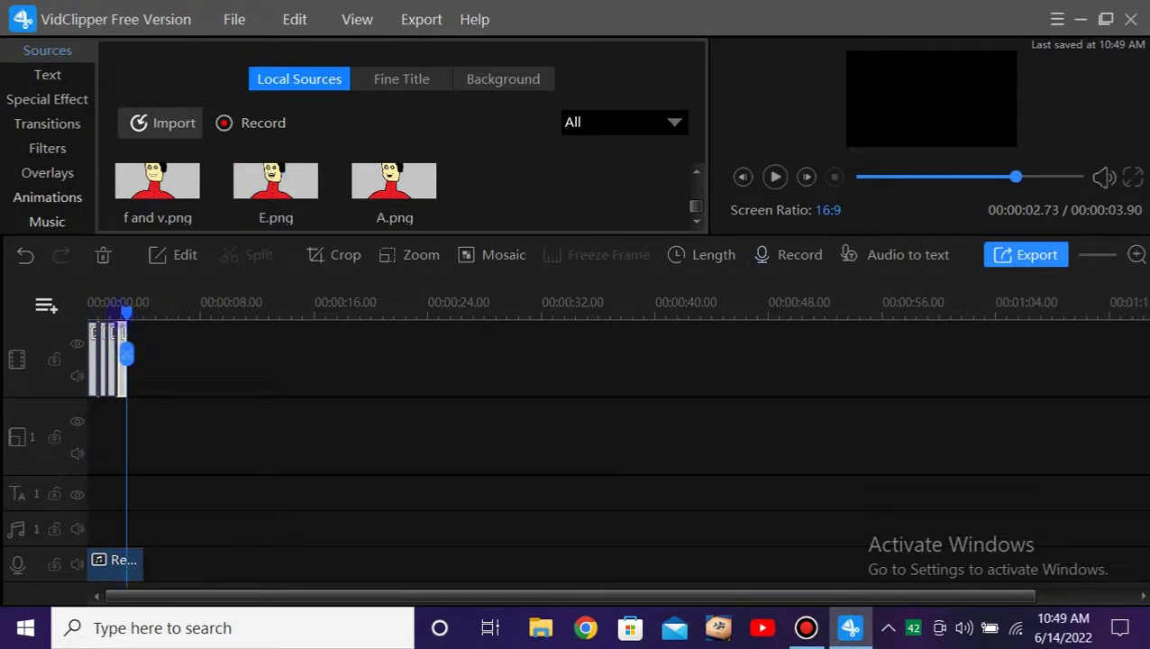
key("space")
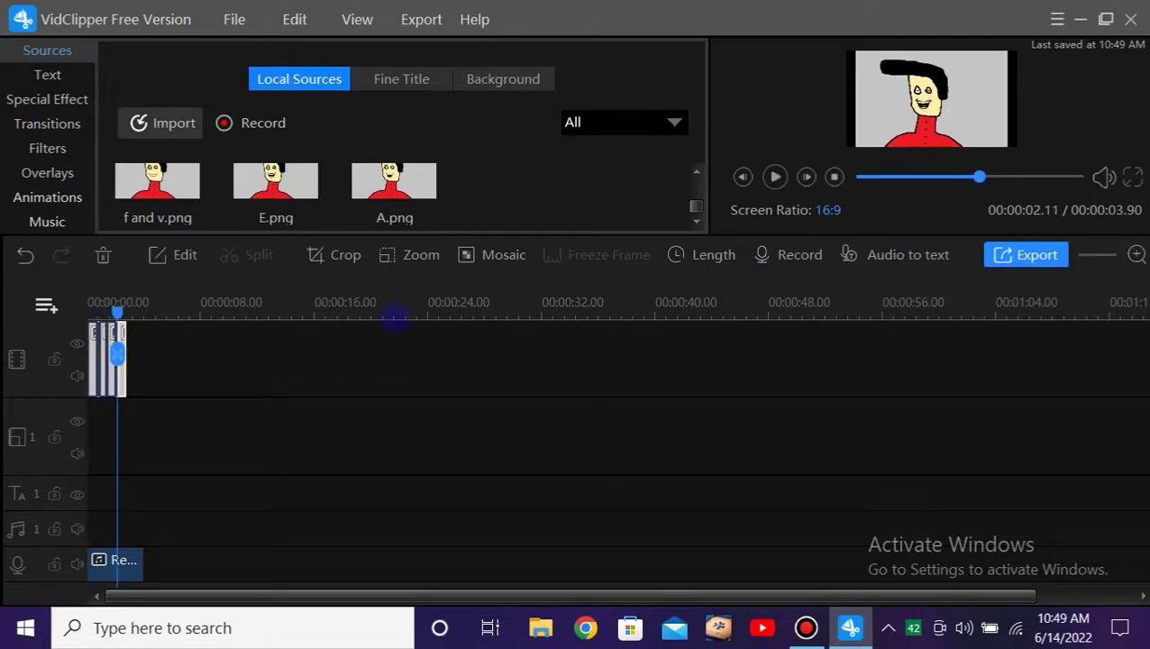
Delete the E.png clip at the end of the main video track and play the timeline from the start
left_click_drag(109, 312, 74, 326)
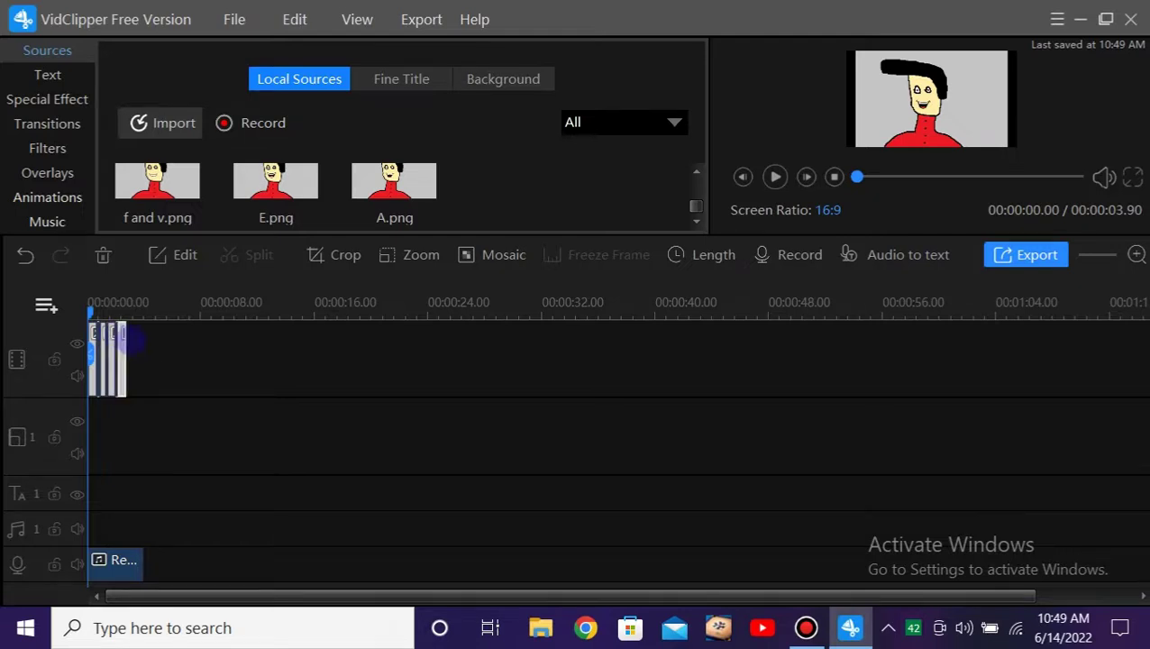
key("Delete")
left_click(774, 177)
Replace the last clip on the main video track with f and v.png, shortened to end at about 2.25 seconds
left_click_drag(109, 312, 138, 311)
key("Delete")
left_click(174, 177)
left_click_drag(180, 354, 118, 357)
left_click(120, 307)
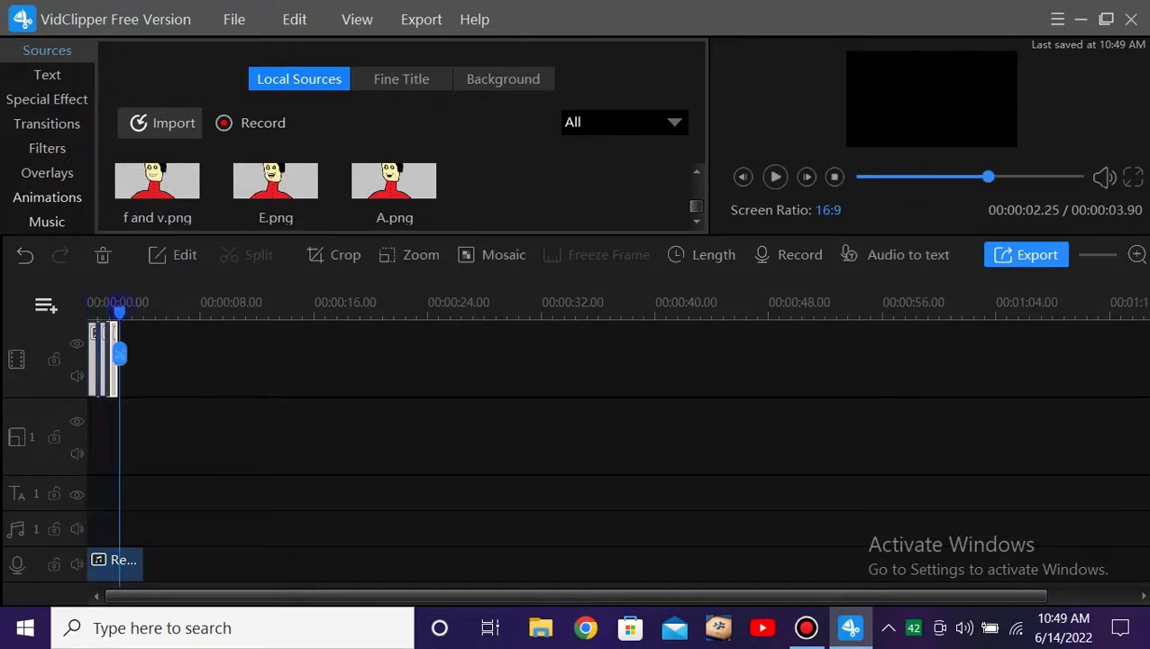
Add W and R.png at the end of the main video track, shorten it to end at about 2.6 seconds, and play the result
scroll(616, 205, "up", 3)
left_click(493, 188)
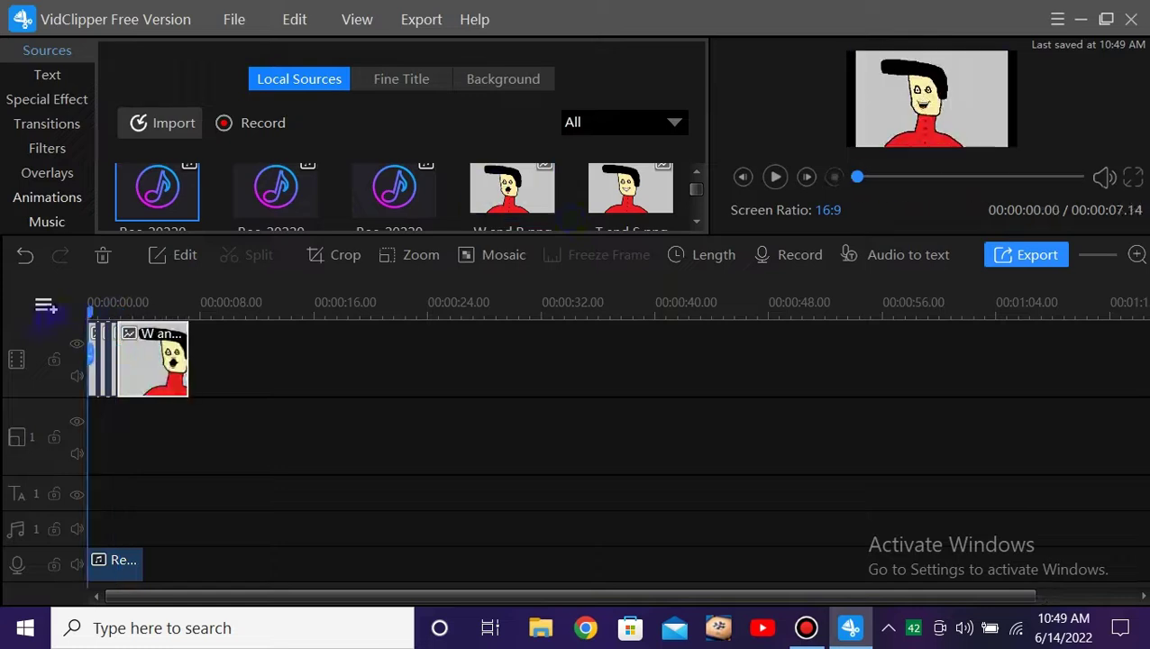
left_click(126, 359)
left_click_drag(126, 359, 128, 358)
left_click(775, 177)
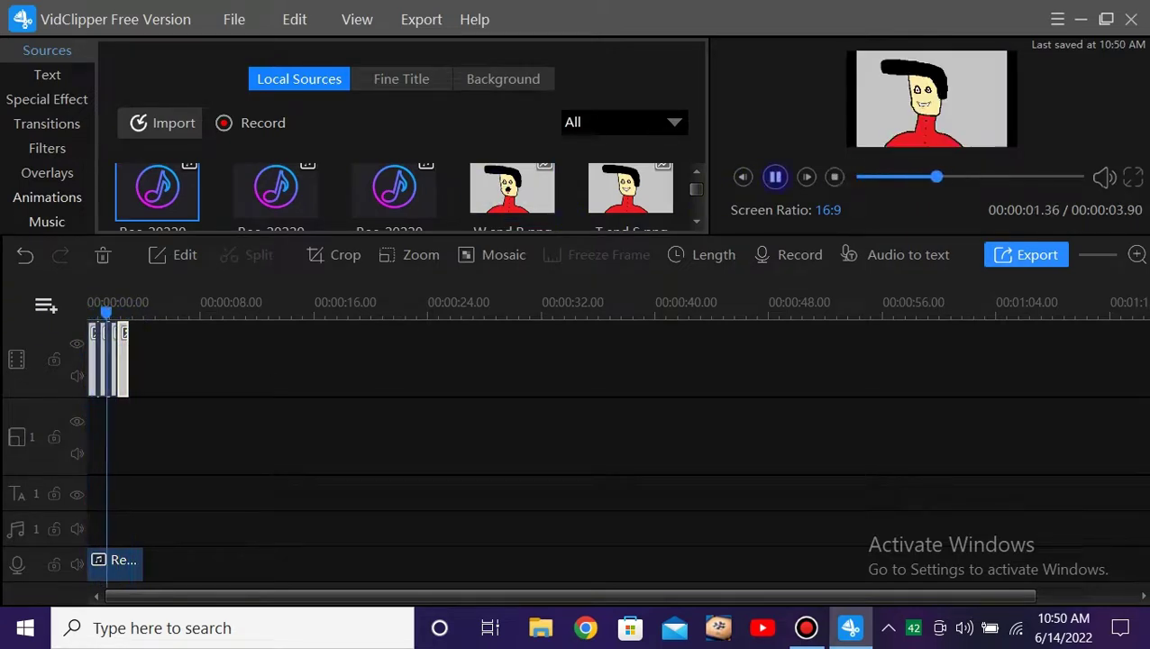
left_click(775, 176)
left_click(126, 354)
key("Delete")
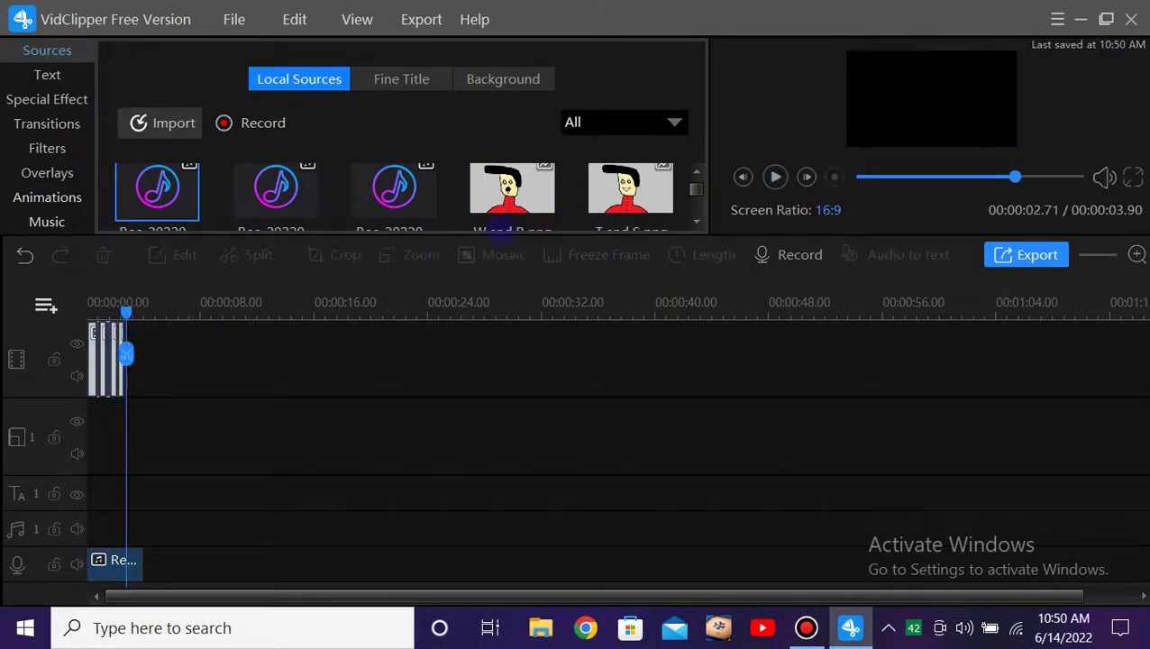
Add A.png at the end of the main video track, play the timeline, and shorten the clip to end at about 2.73 seconds
left_click_drag(695, 188, 695, 207)
left_click(375, 188)
left_click(99, 308)
left_click_drag(193, 382, 132, 337)
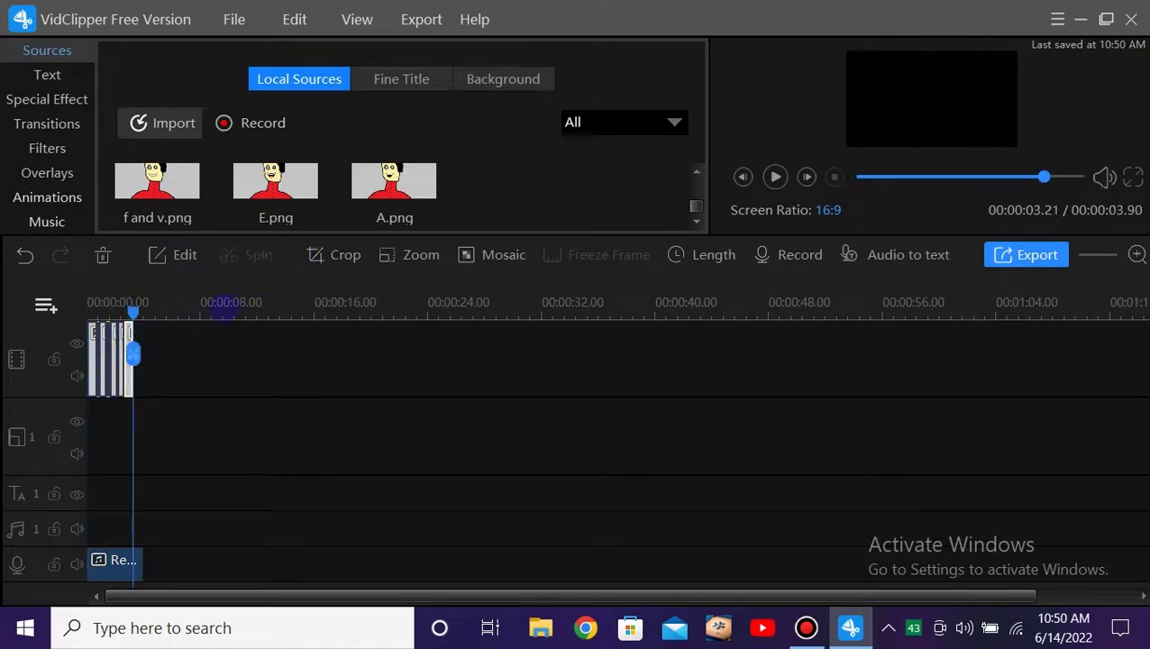
left_click(775, 177)
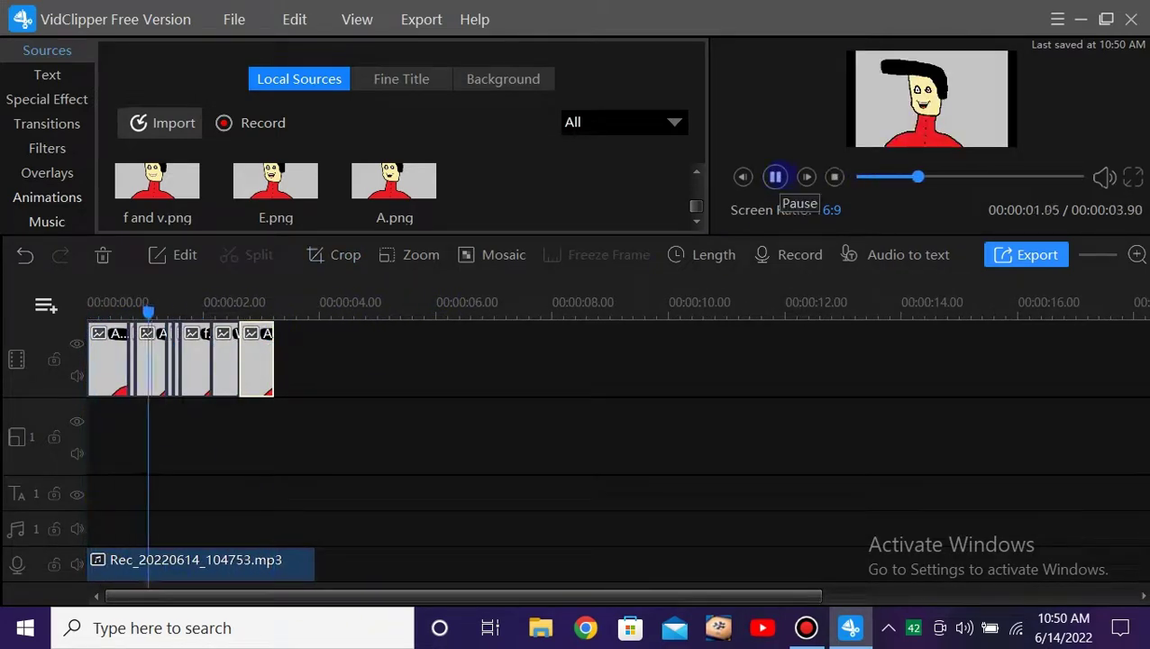
left_click(775, 177)
left_click_drag(273, 347, 246, 350)
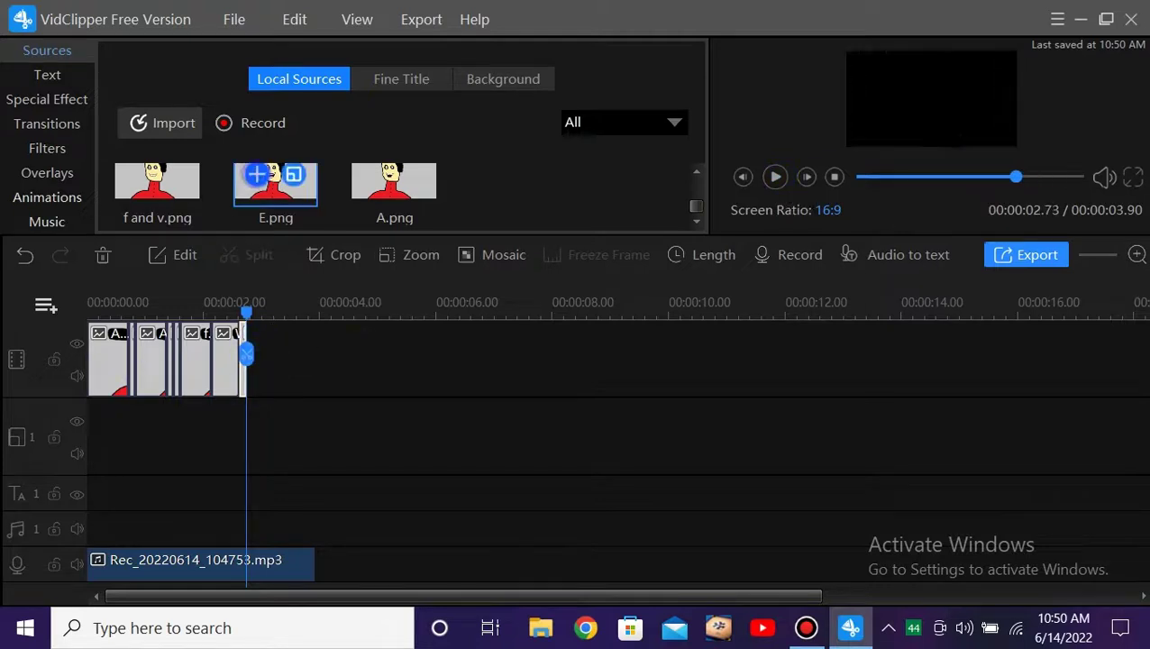
Append E.png ending at about 2.93 seconds and T and S.png ending at about 3.15 seconds to the main video track
left_click(257, 175)
left_click_drag(534, 379, 258, 371)
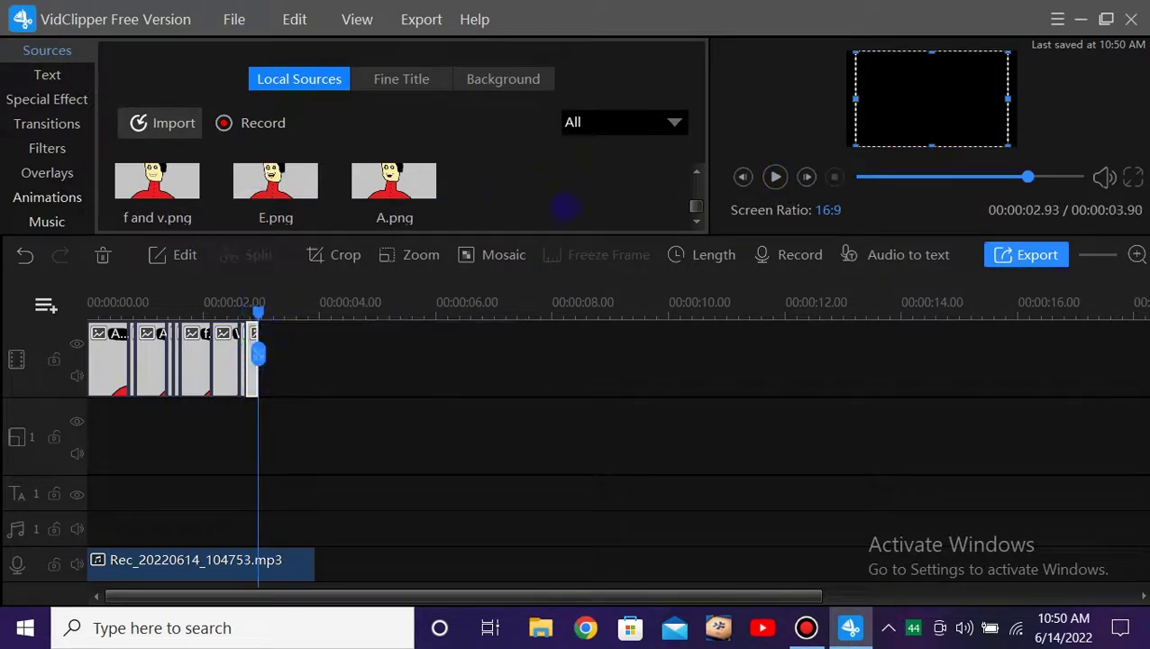
scroll(564, 206, "up", 3)
left_click(622, 193)
left_click_drag(260, 316, 187, 316)
left_click_drag(545, 358, 269, 354)
left_click_drag(271, 314, 87, 314)
left_click(775, 178)
left_click(775, 178)
mouse_move(285, 314)
left_mouse_down()
mouse_move(258, 316)
mouse_move(285, 314)
left_mouse_up()
left_click(630, 198)
key("Delete")
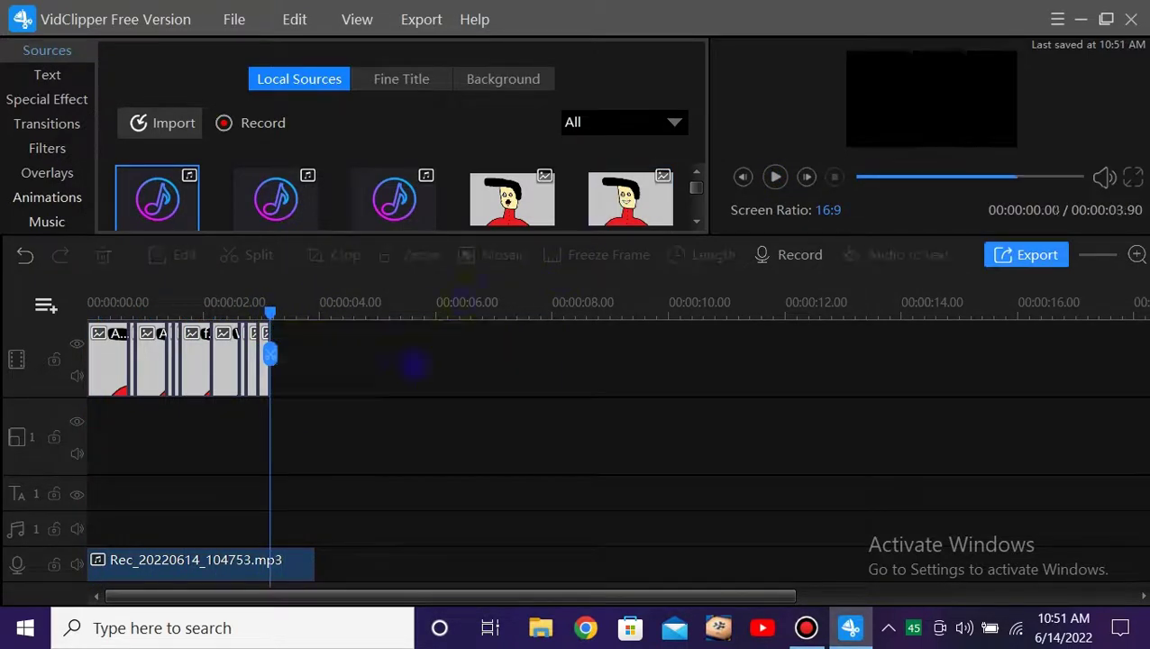
Add A.png at the end of the main video track and shorten it to end at about 3.37 seconds
scroll(577, 215, "down", 3)
left_click(377, 175)
left_click_drag(554, 367, 278, 386)
scroll(480, 198, "up", 1)
scroll(492, 205, "down", 1)
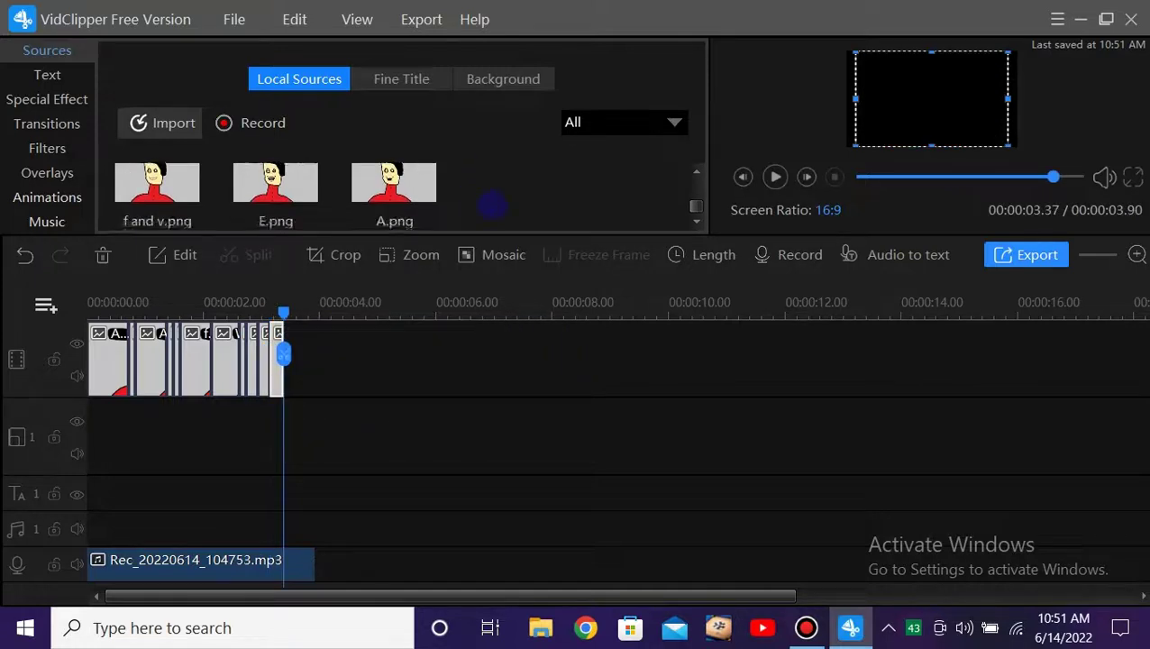
Add E.png at the end of the main video track and shorten it to end at about 3.52 seconds
scroll(492, 204, "up", 2)
scroll(496, 198, "down", 2)
left_click(260, 200)
left_click_drag(284, 314, 240, 314)
left_click_drag(568, 335, 285, 366)
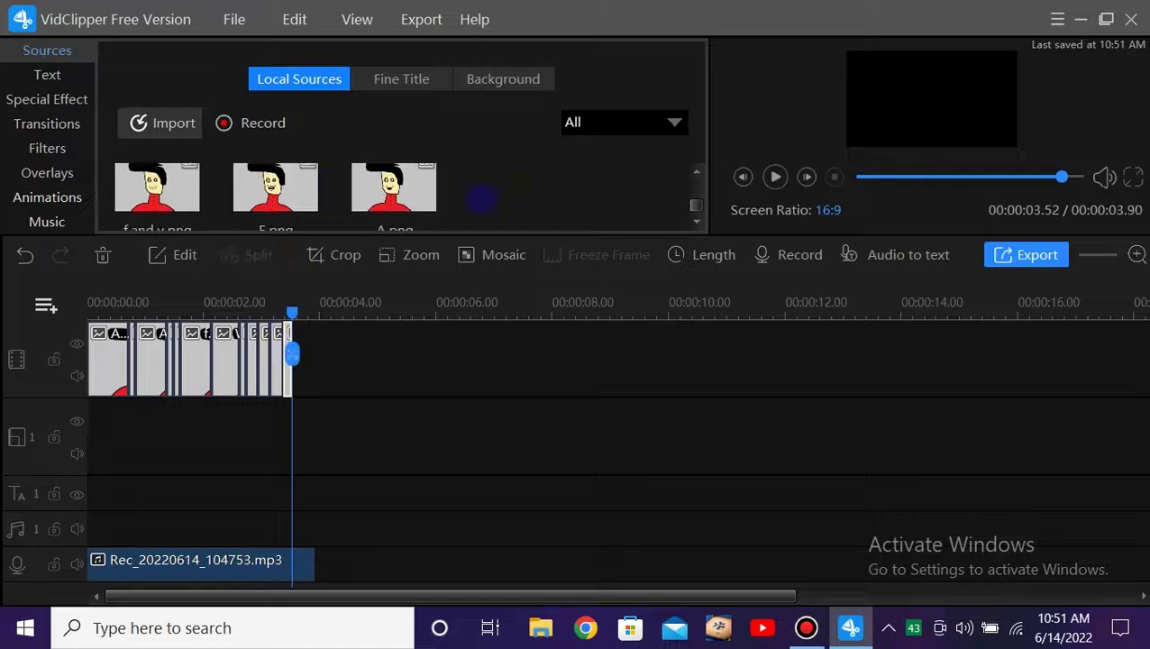
Add f and v.png as the last clip, shortened to end with the voice-over at about 3.91 seconds, and play the whole timeline
left_click(143, 199)
left_click_drag(578, 373, 7, 326)
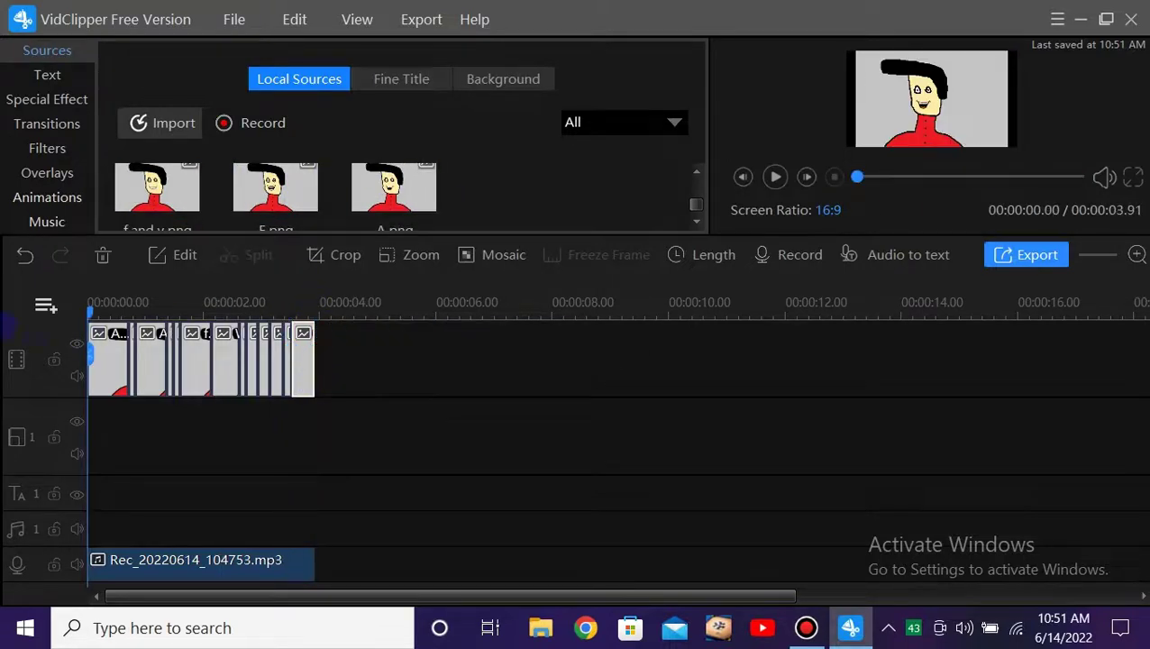
left_click(775, 176)
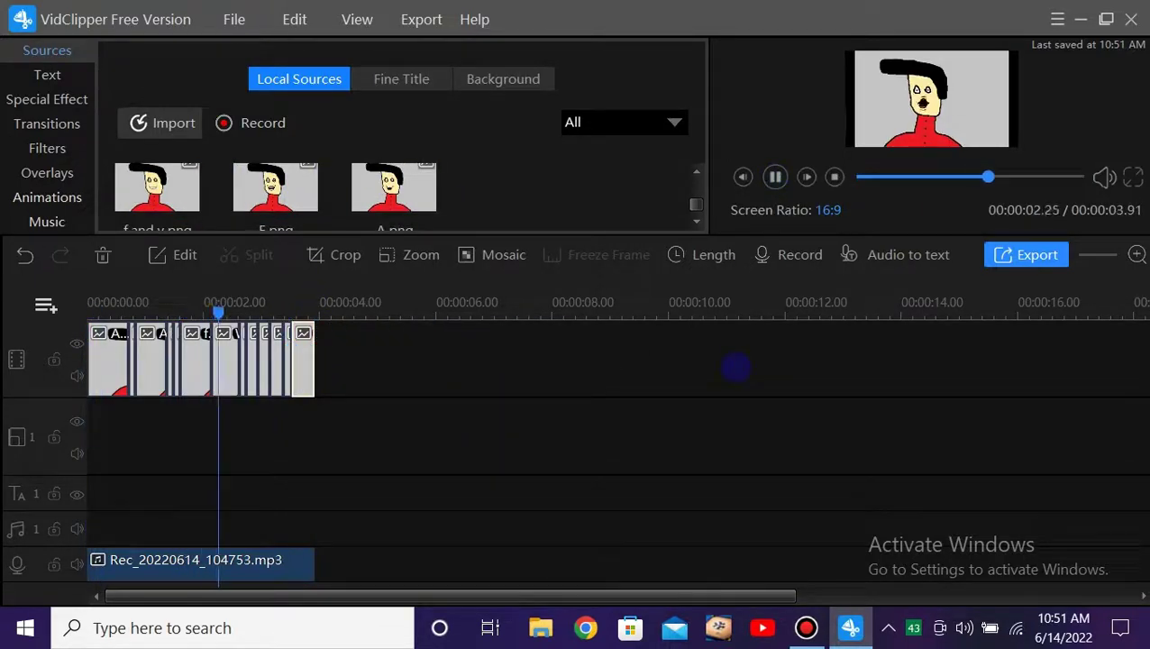
left_click(775, 177)
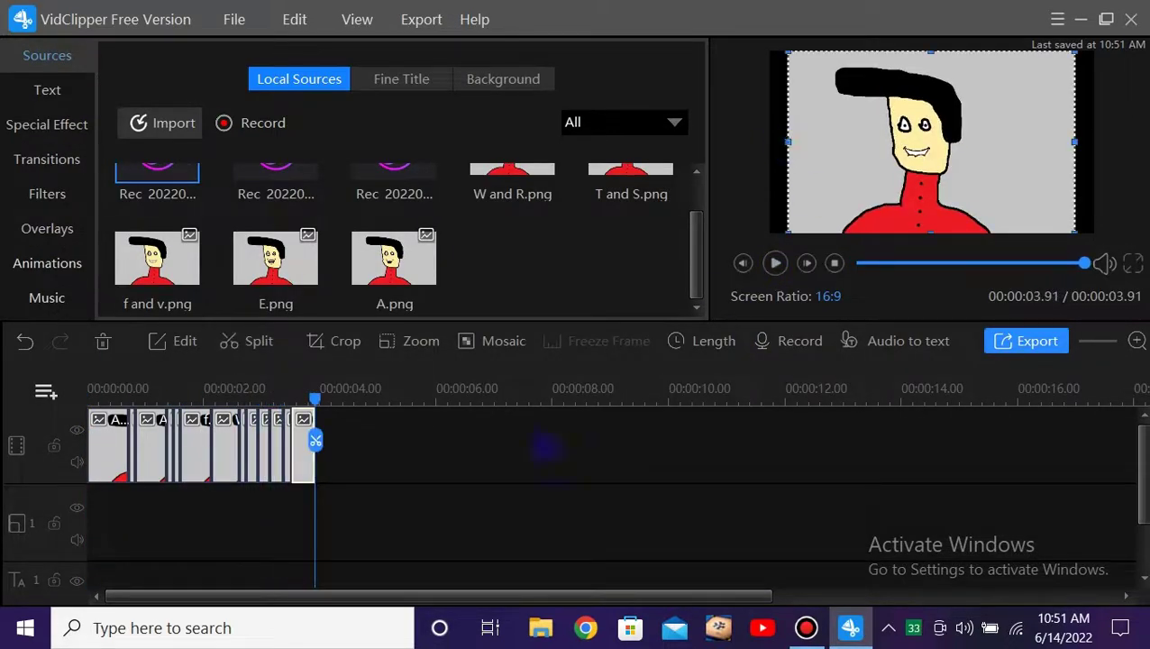
left_click(544, 447)
left_click_drag(312, 397, 8, 397)
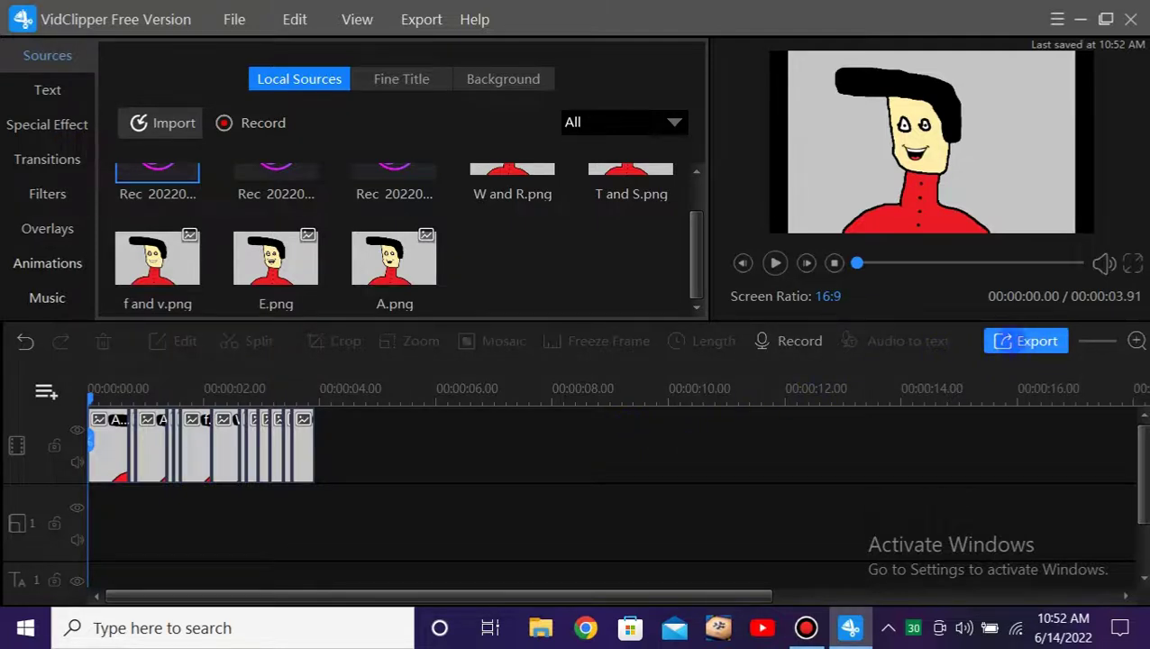
Set up an MP4 export in High quality with the name "animation final out put"
left_click(1010, 348)
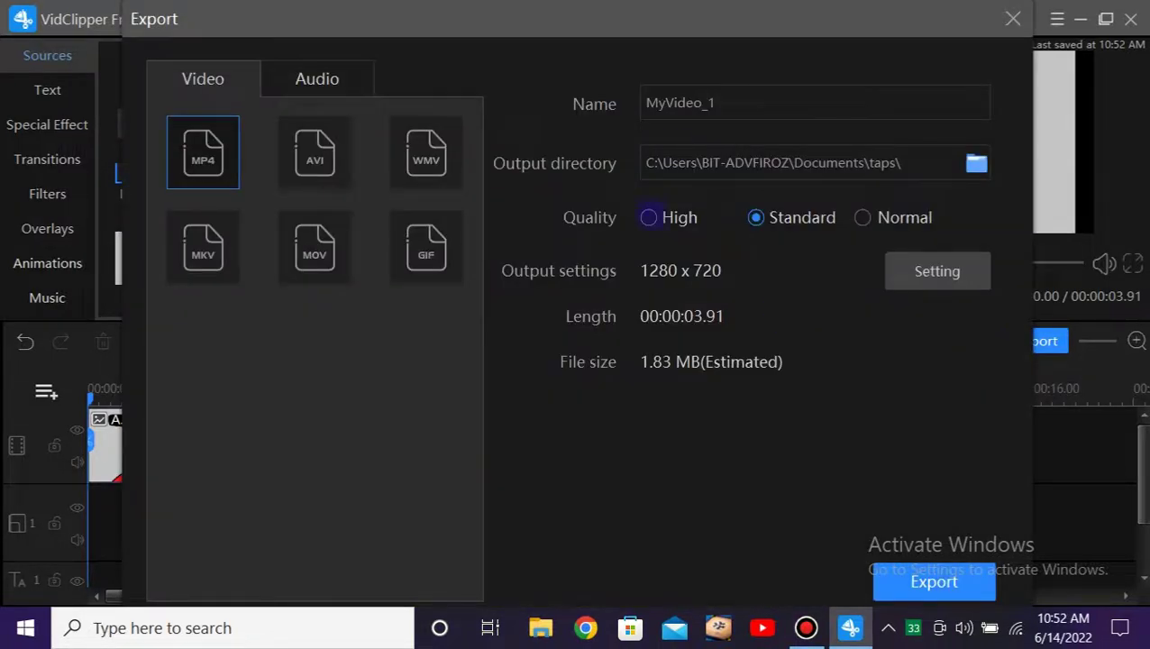
left_click(764, 94)
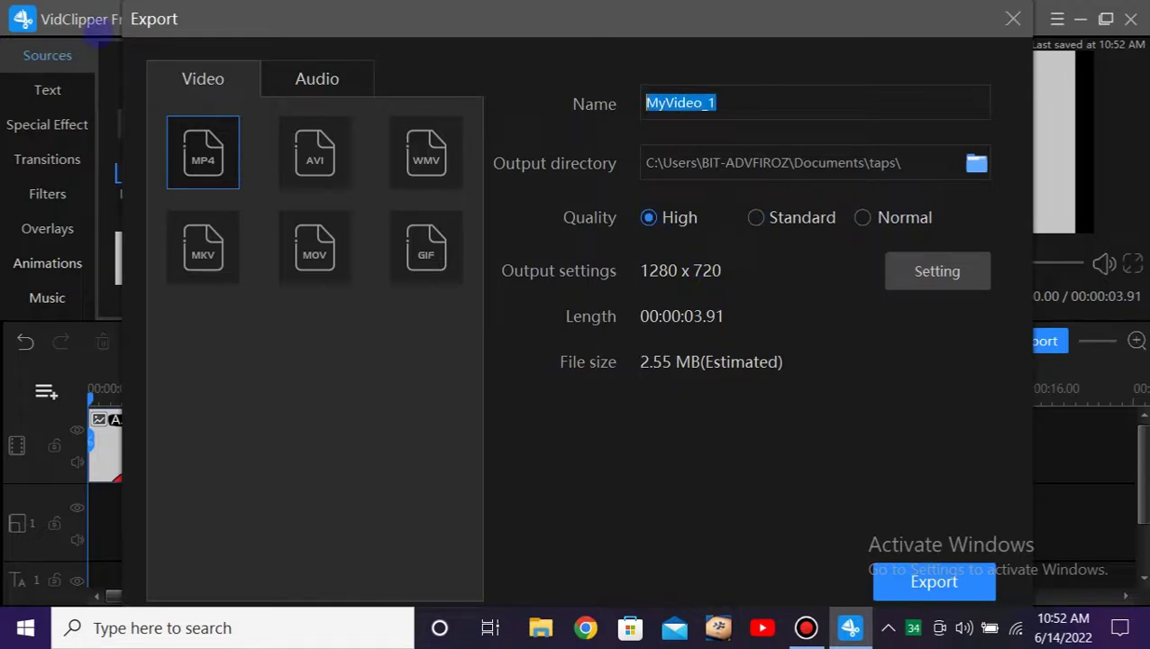
type("animation final out put")
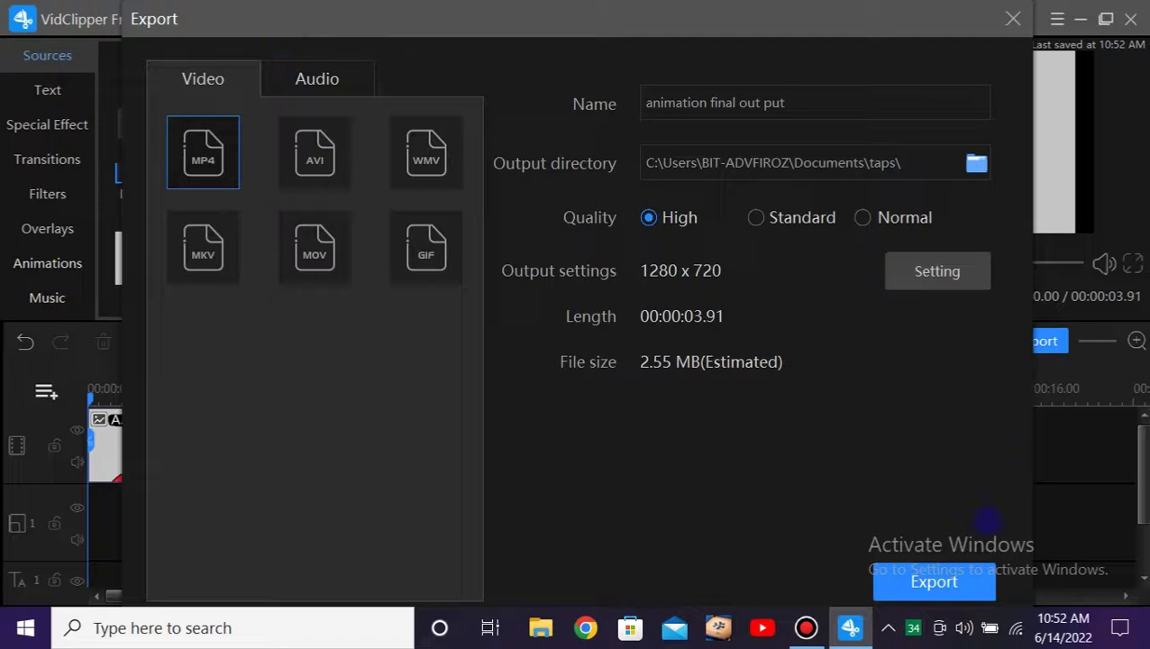
Set the export's output directory to the Desktop folder and export the video
left_click(976, 163)
scroll(539, 283, "down", 2)
scroll(532, 280, "up", 3)
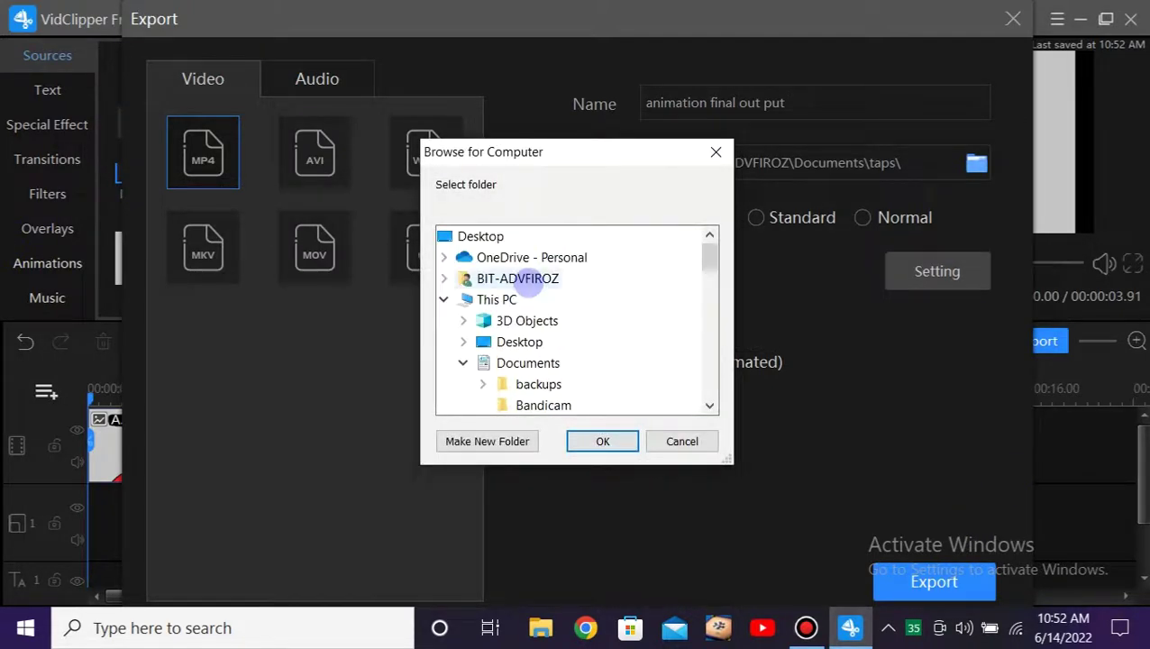
left_click(462, 339)
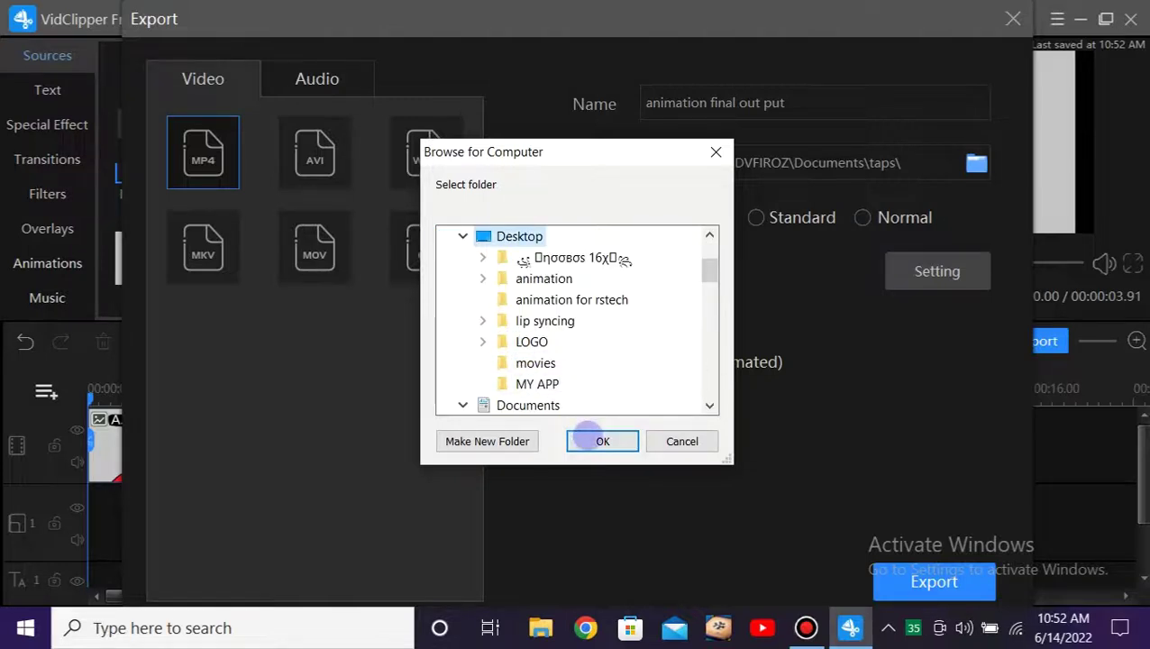
left_click(598, 440)
left_click(929, 582)
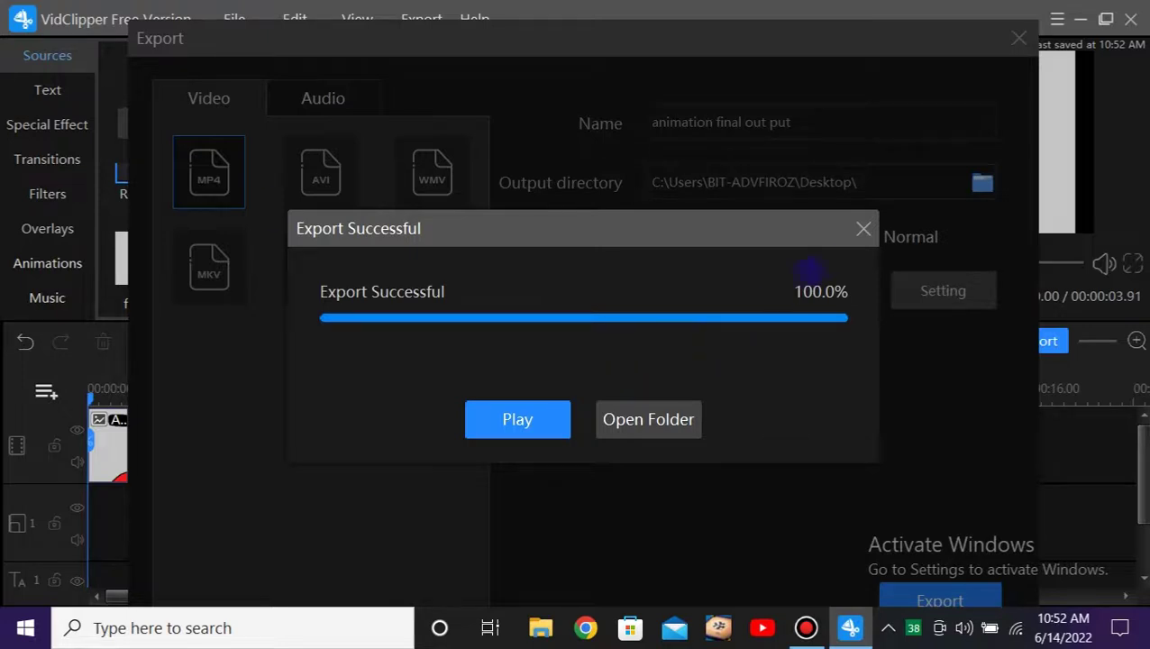
Dismiss the export dialogs and close the editor, saving the project as "boom" in the animation for rstech folder
left_click(859, 230)
left_click(1018, 38)
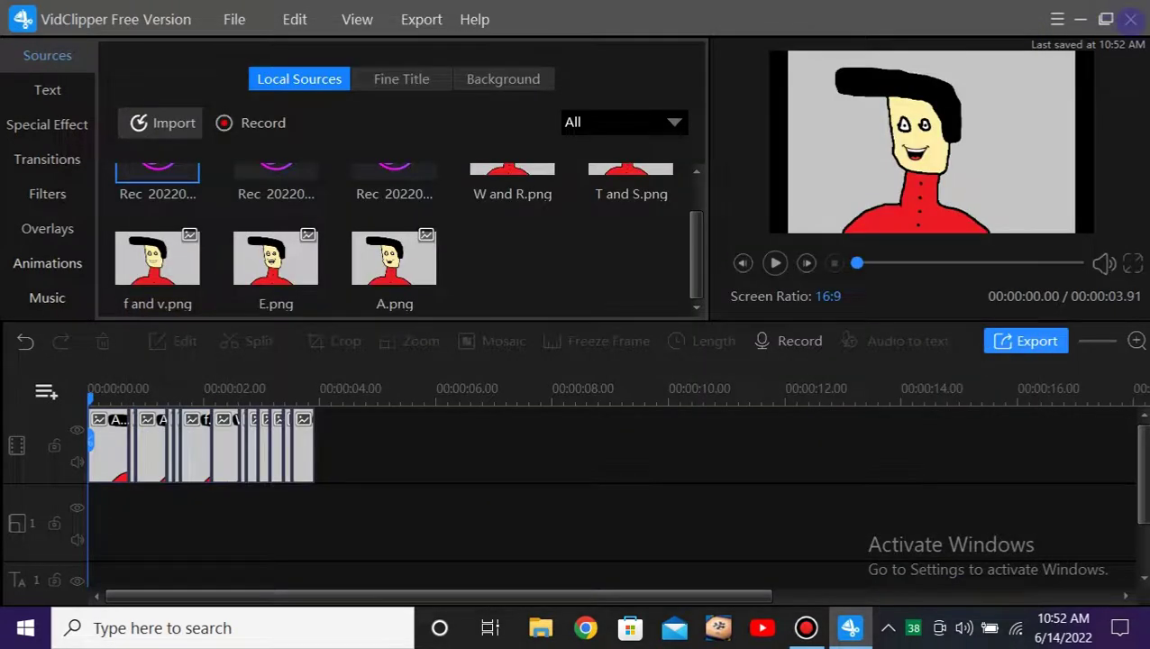
left_click(1130, 19)
left_click(424, 408)
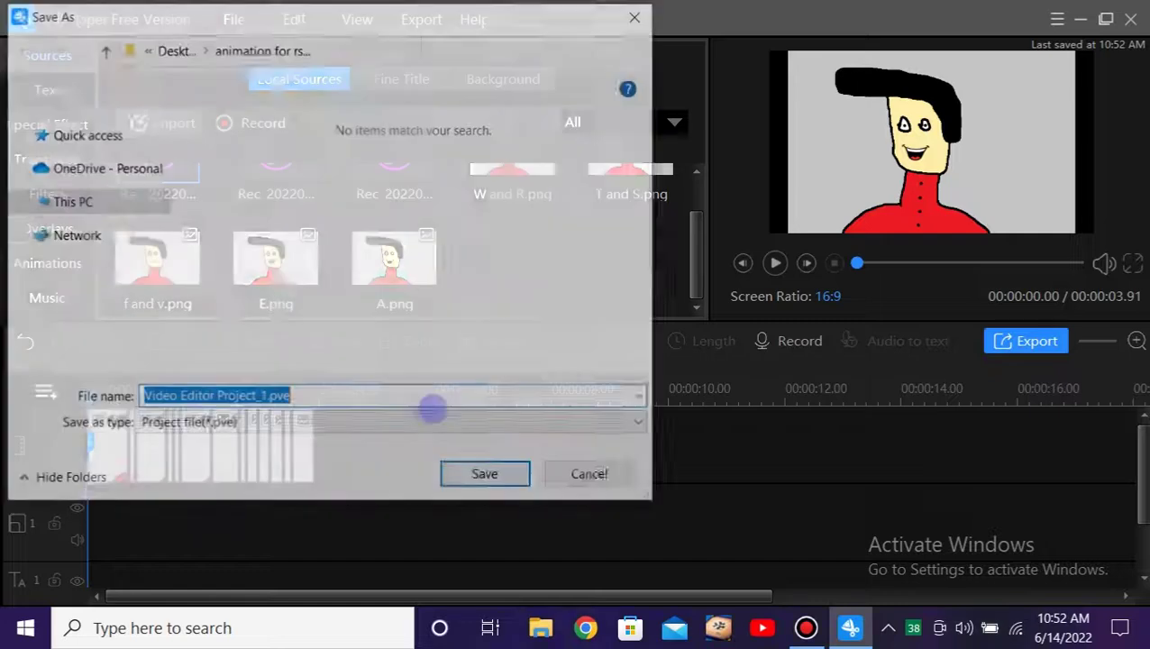
type("boom")
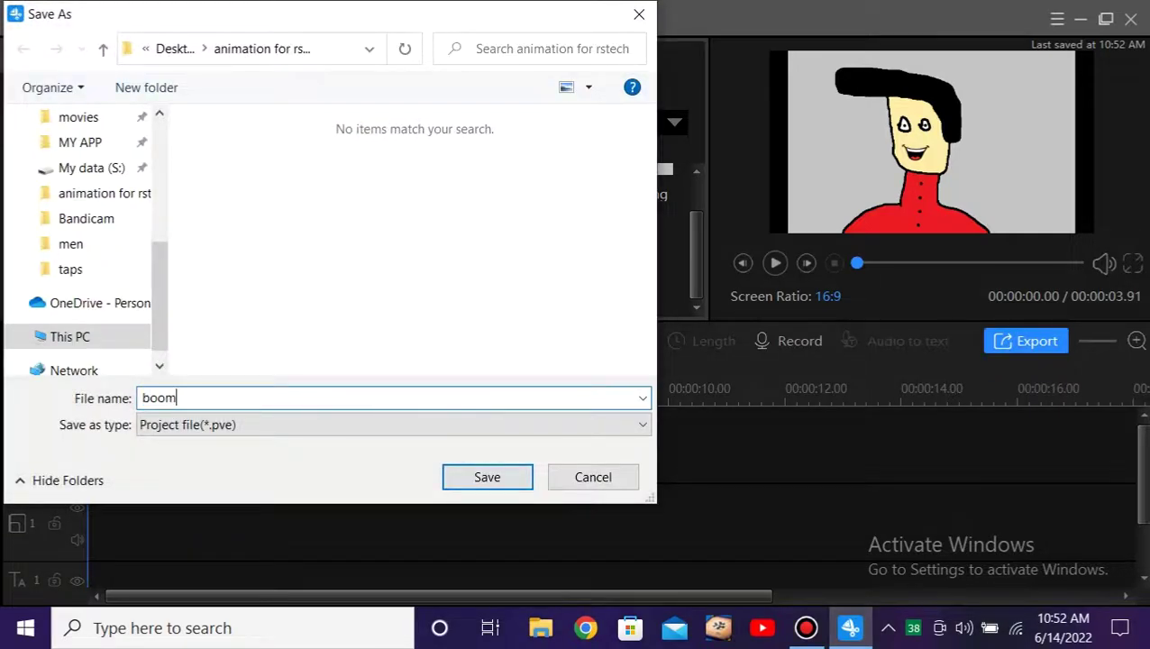
left_click(521, 476)
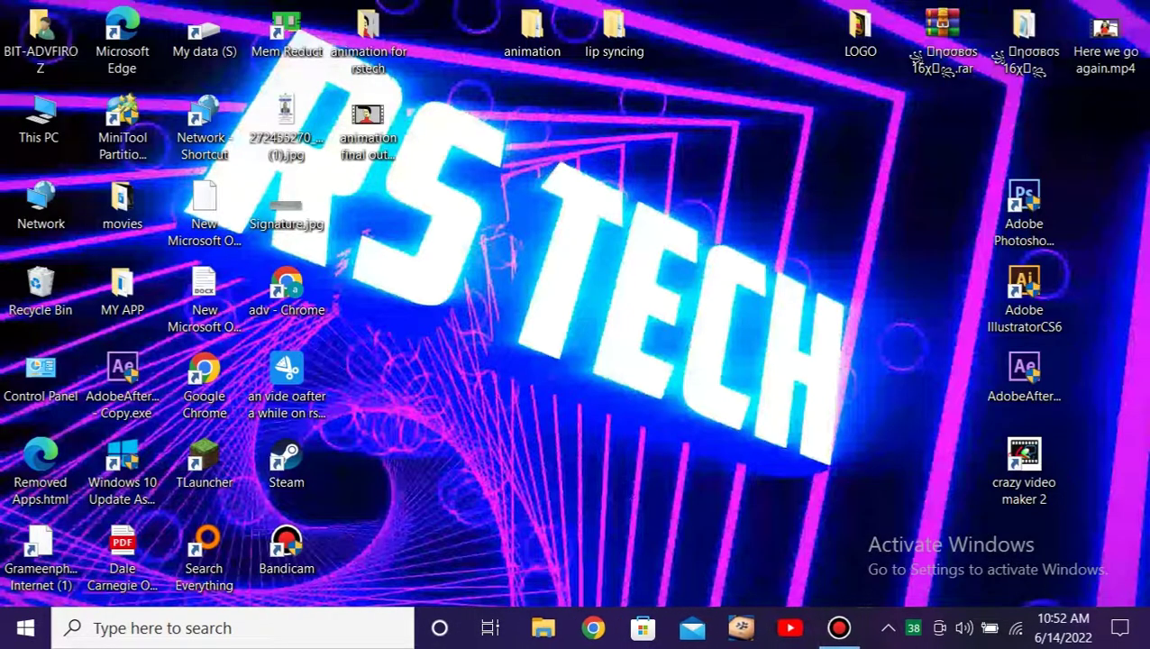
Play the exported animation final out put.mp4 from the desktop to review the lip-sync, and close the player
left_click_drag(347, 155, 759, 315)
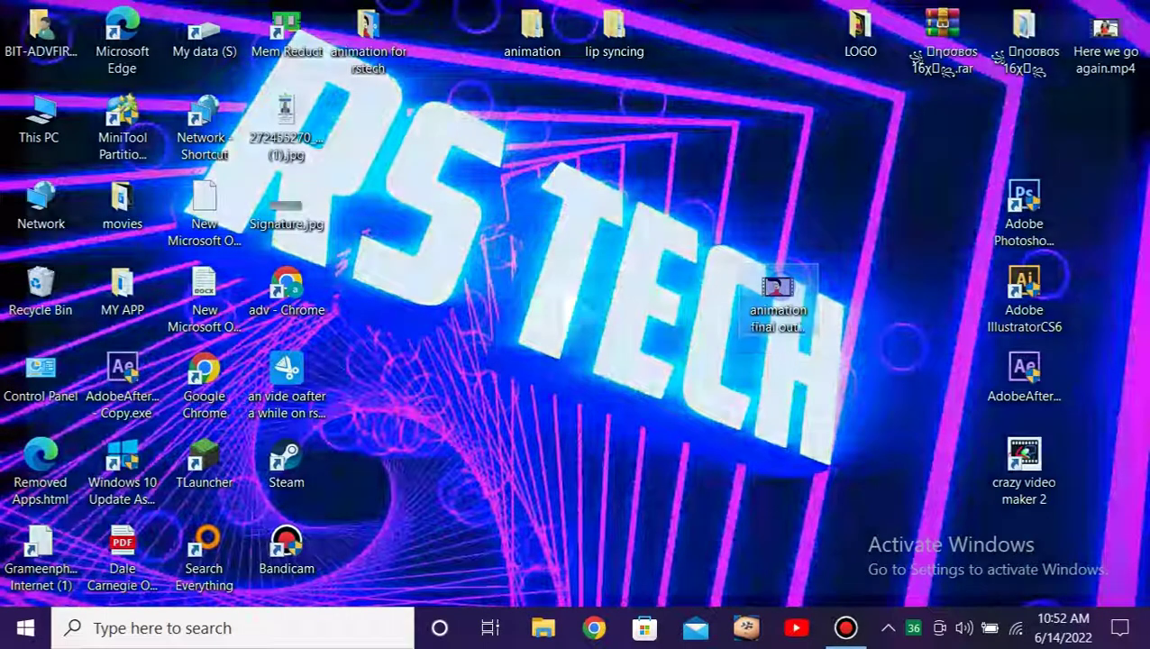
double_click(780, 289)
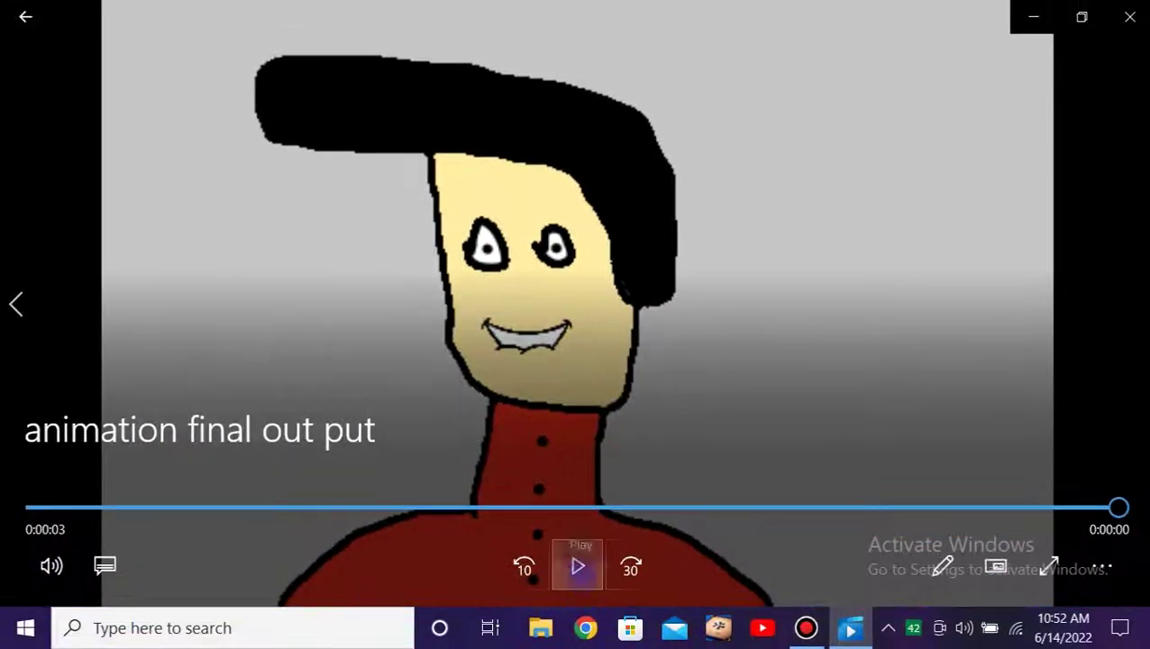
double_click(579, 330)
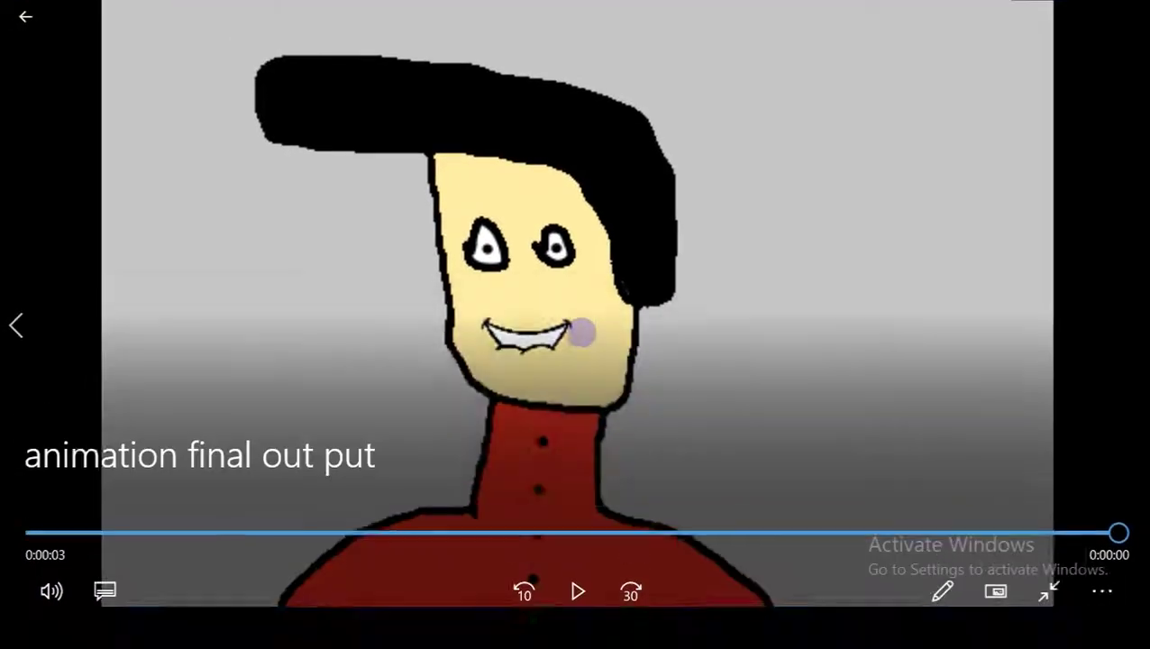
left_click(1129, 16)
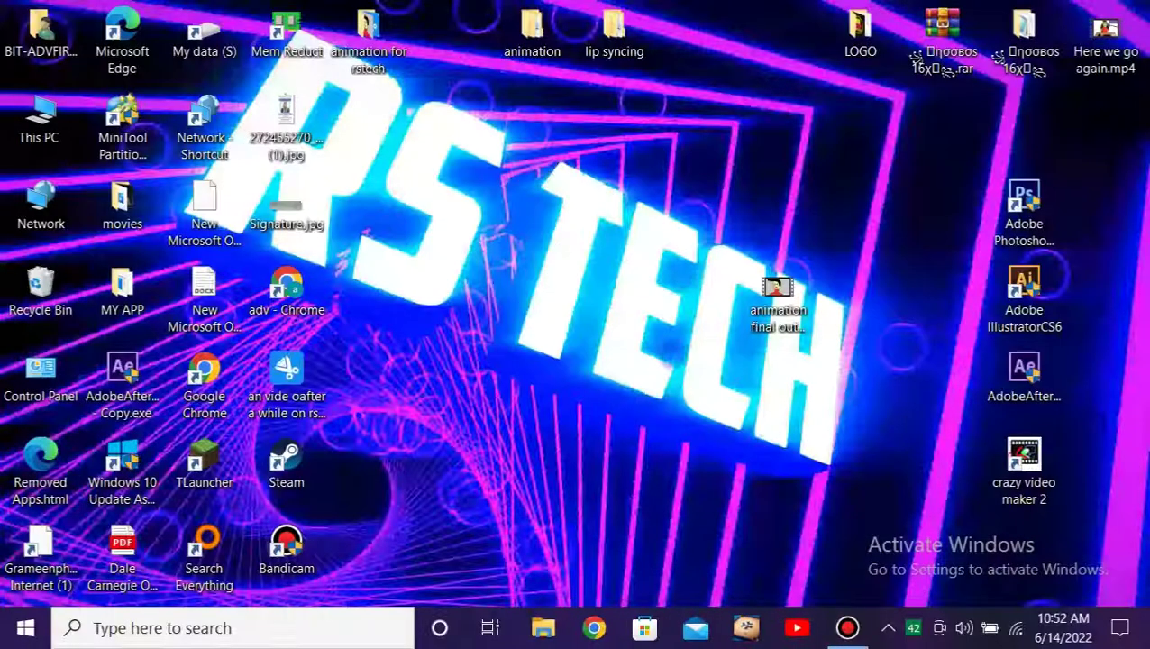
left_click_drag(777, 293, 774, 162)
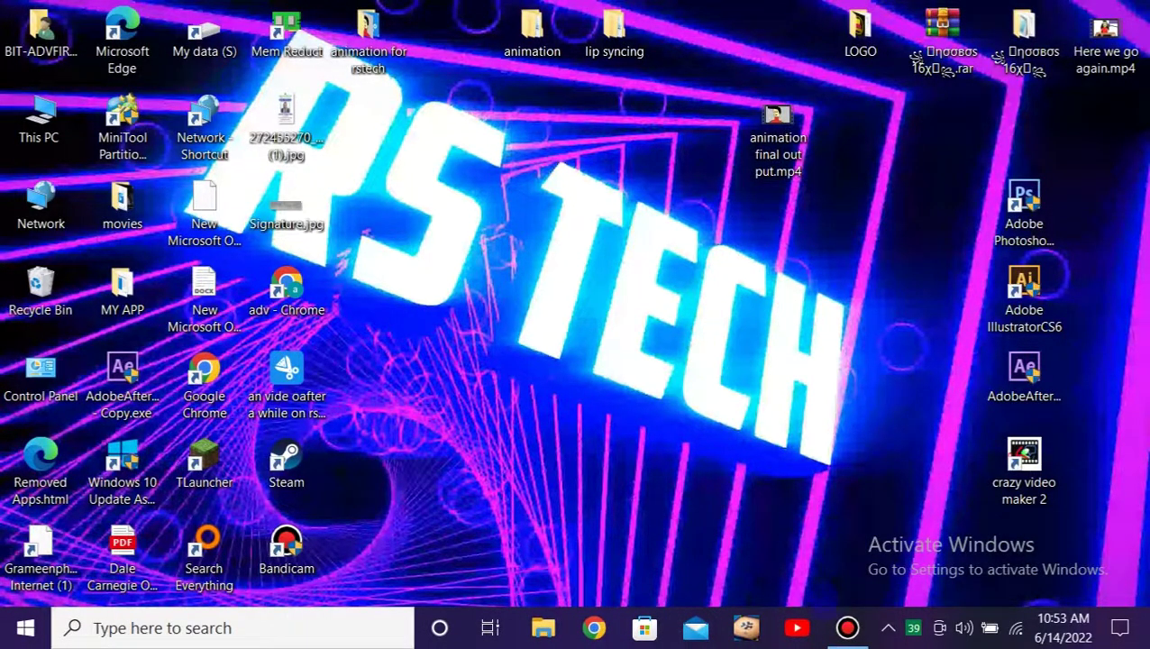
left_click(847, 628)
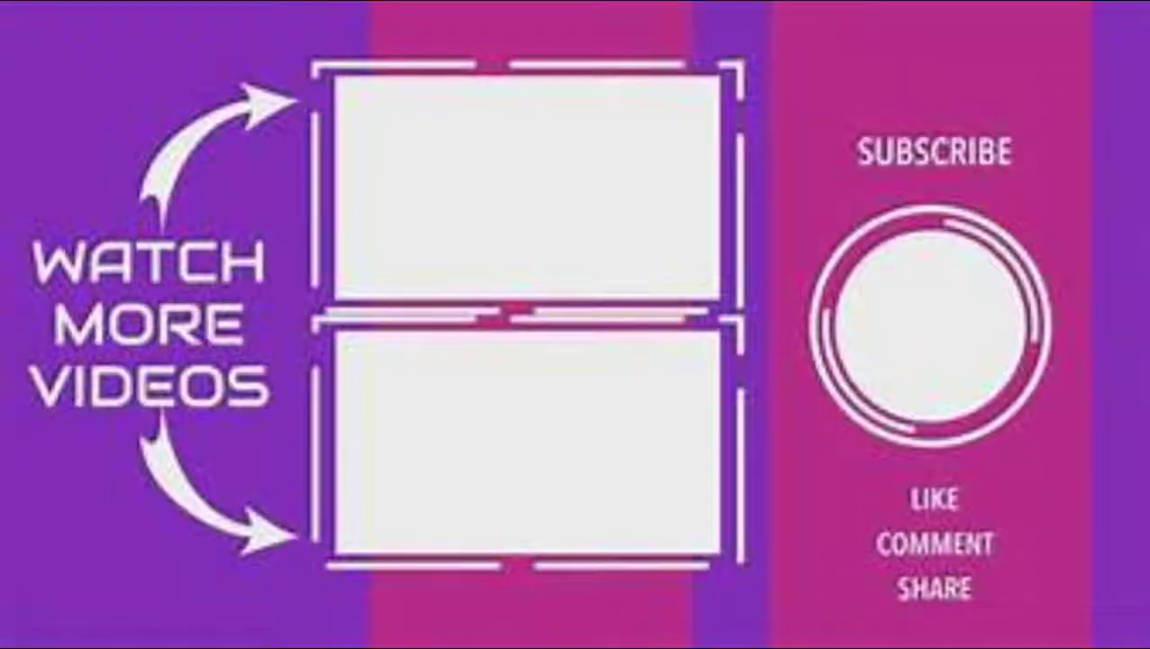